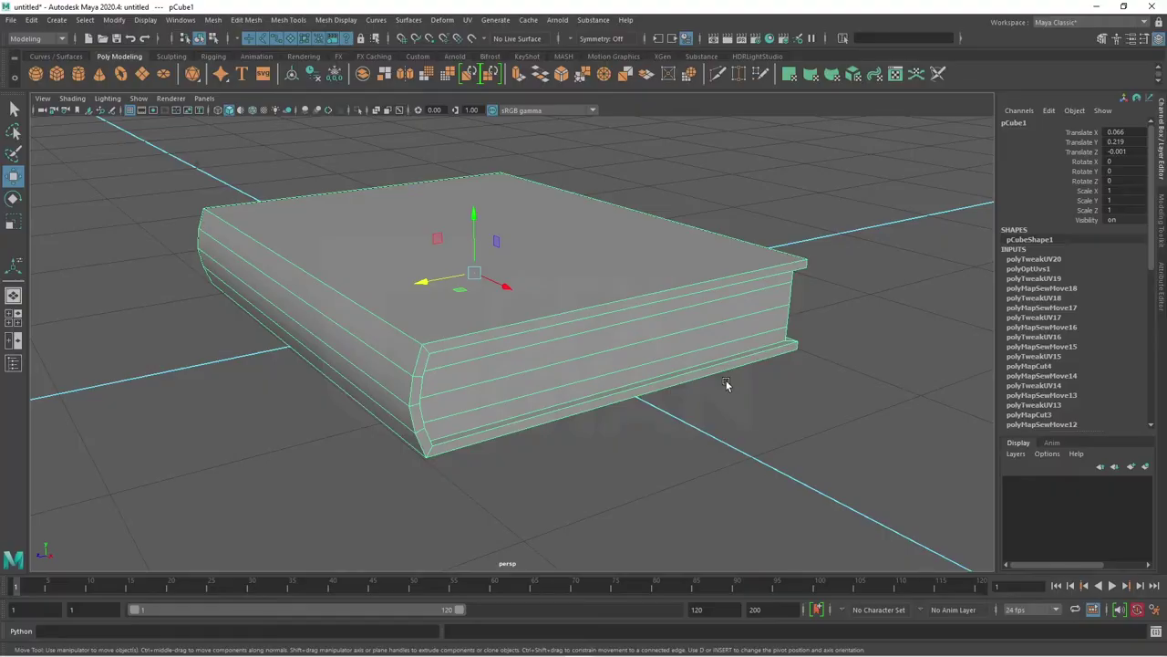
Step: Orbit to the book's side and open its UV Editor
{"action": "scroll", "coordinate": [695, 388], "scroll_direction": "down", "scroll_amount": 3}
{"action": "mouse_move", "coordinate": [697, 411]}
{"action": "left_mouse_down"}
{"action": "mouse_move", "coordinate": [542, 386]}
{"action": "mouse_move", "coordinate": [607, 435]}
{"action": "mouse_move", "coordinate": [652, 420]}
{"action": "left_mouse_up"}
{"action": "scroll", "coordinate": [700, 434], "scroll_direction": "up", "scroll_amount": 4}
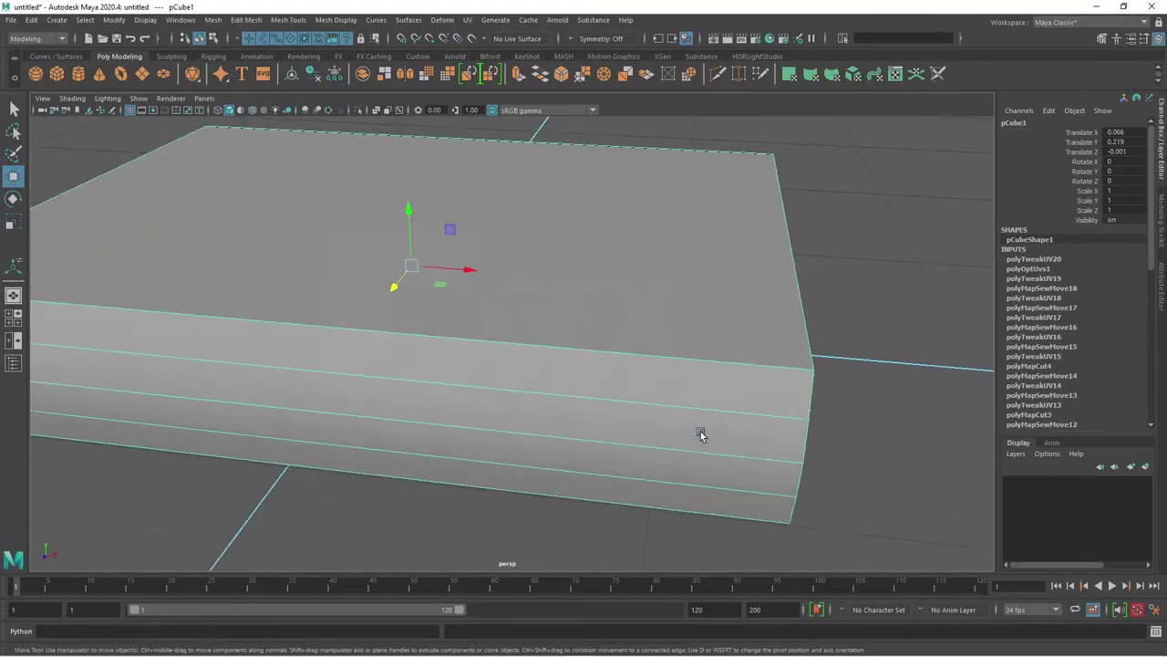
{"action": "scroll", "coordinate": [639, 420], "scroll_direction": "down", "scroll_amount": 3}
{"action": "scroll", "coordinate": [618, 404], "scroll_direction": "down", "scroll_amount": 2}
{"action": "scroll", "coordinate": [622, 406], "scroll_direction": "up", "scroll_amount": 3}
{"action": "scroll", "coordinate": [652, 420], "scroll_direction": "down", "scroll_amount": 3}
{"action": "left_click", "coordinate": [896, 73]}
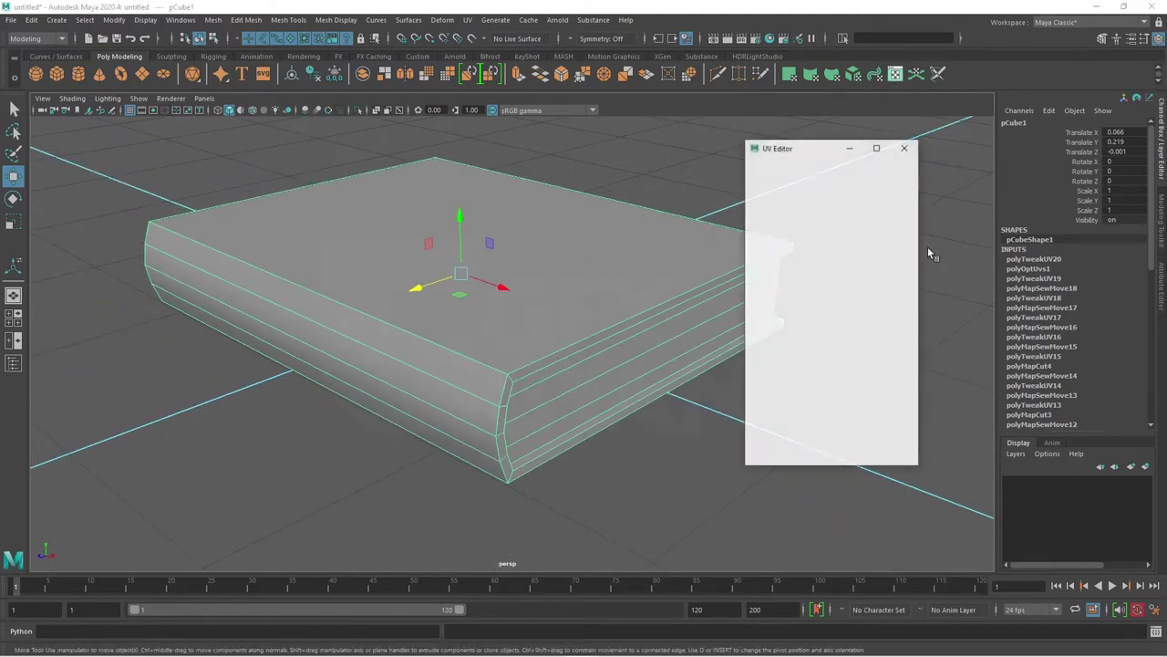
{"action": "scroll", "coordinate": [847, 367], "scroll_direction": "up", "scroll_amount": 3}
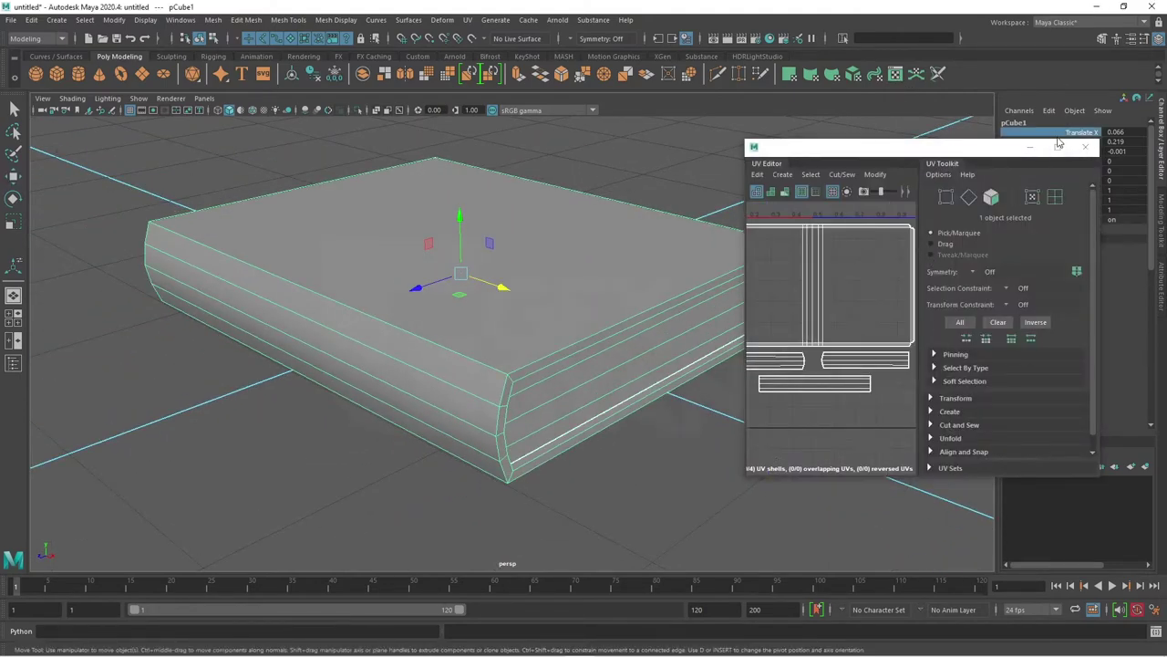
Step: Maximize the UV Editor and frame all four UV shells
{"action": "left_click", "coordinate": [1058, 149]}
{"action": "scroll", "coordinate": [746, 378], "scroll_direction": "down", "scroll_amount": 2}
{"action": "scroll", "coordinate": [742, 341], "scroll_direction": "down", "scroll_amount": 3}
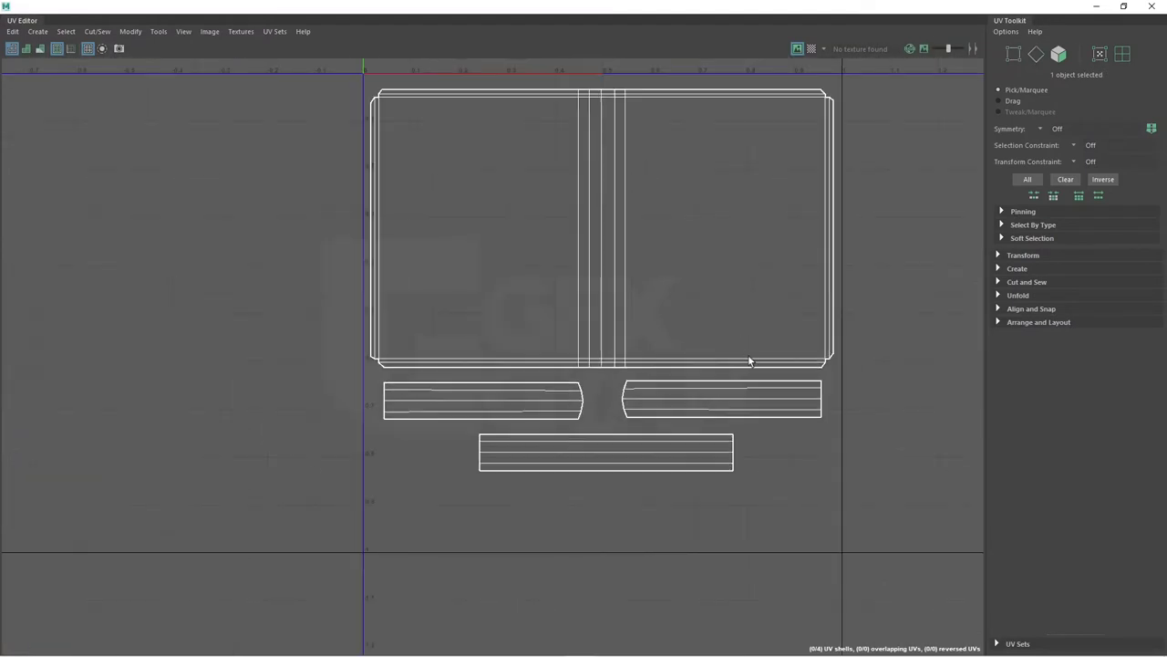
{"action": "left_click_drag", "start_coordinate": [724, 422], "coordinate": [708, 417]}
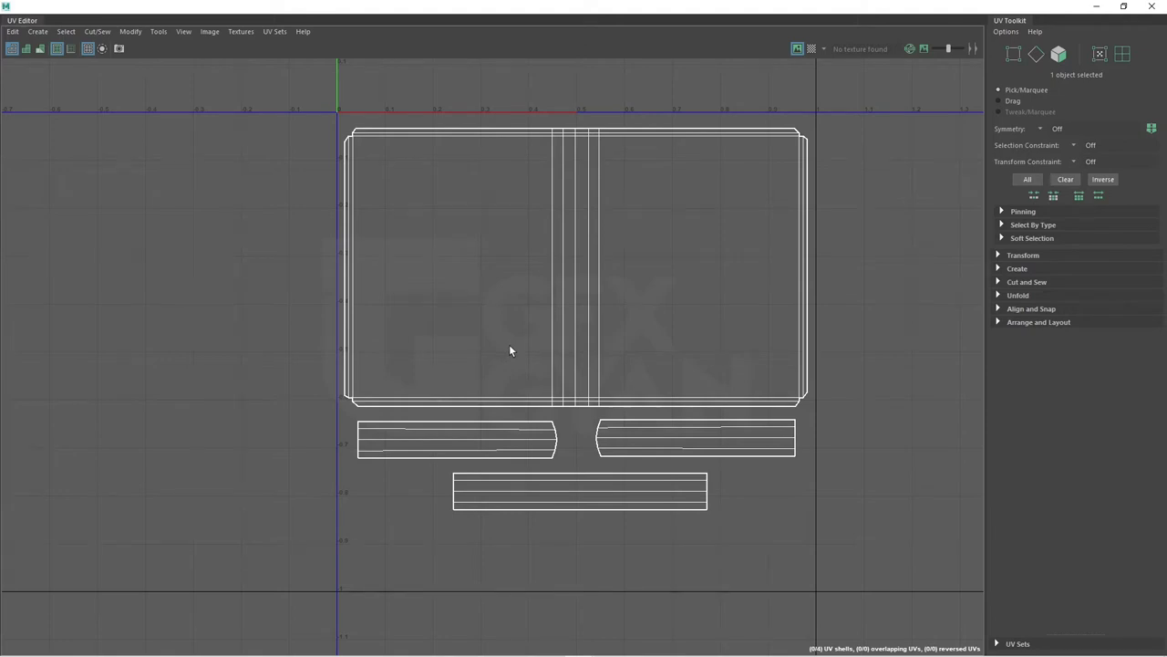
{"action": "key", "text": "f"}
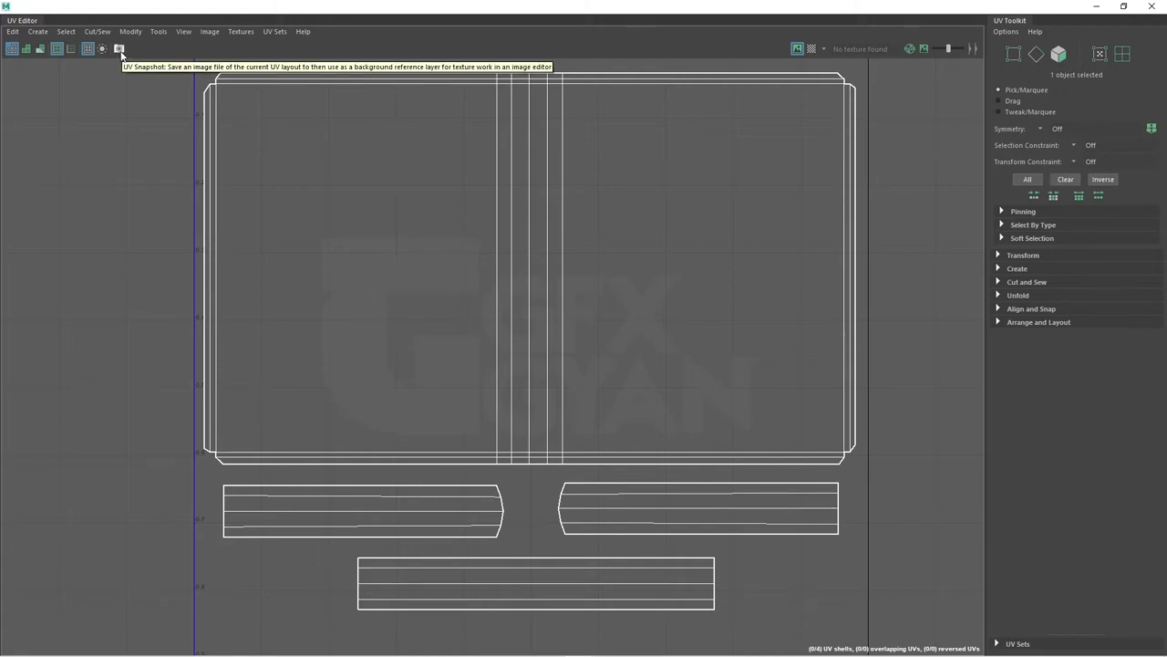
Step: Set a 2048×2048 JPEG UV snapshot to save as Book_UVMAP in sourceimages
{"action": "left_click", "coordinate": [118, 48]}
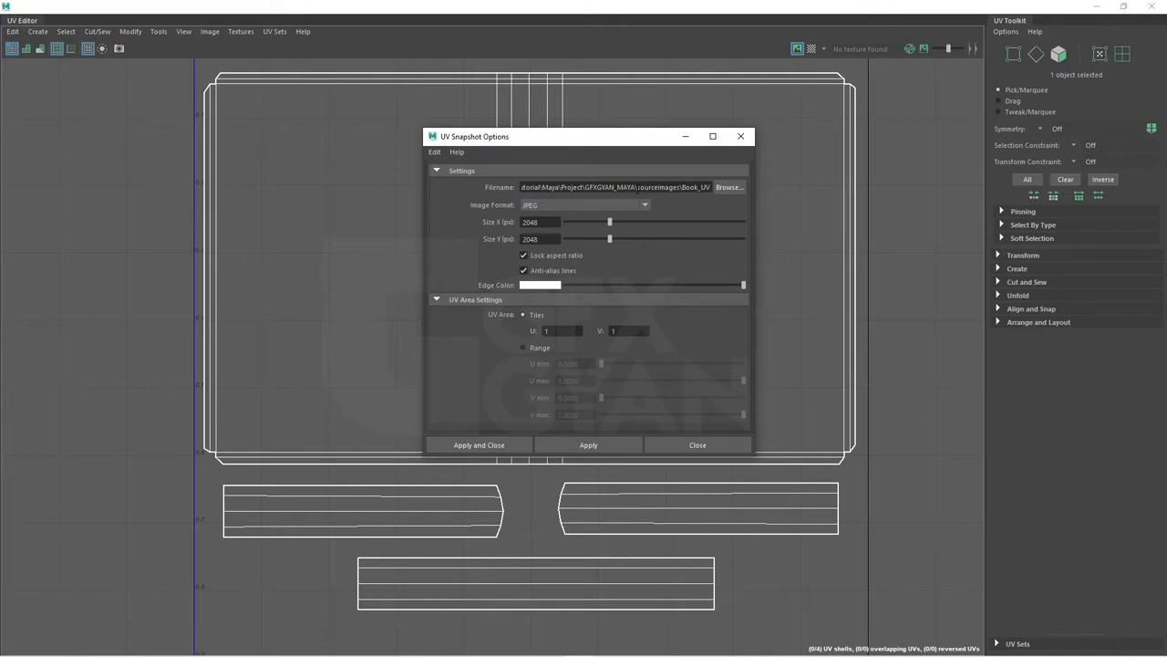
{"action": "left_click", "coordinate": [722, 189]}
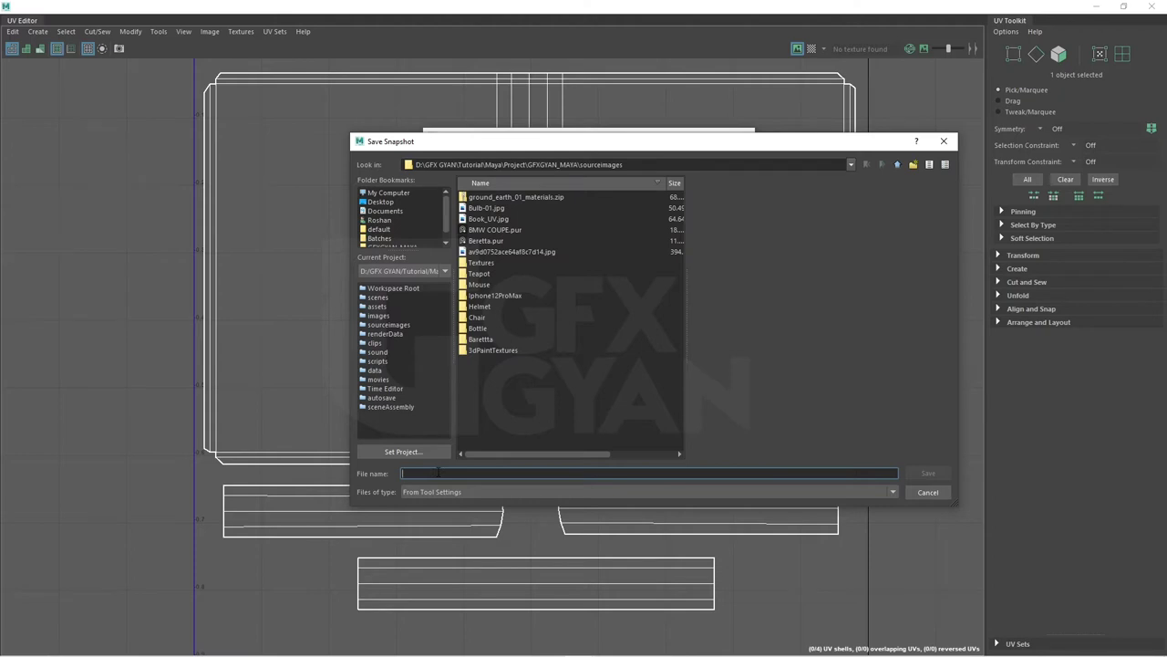
{"action": "type", "text": "fBook_"}
{"action": "type", "text": "UVMA"}
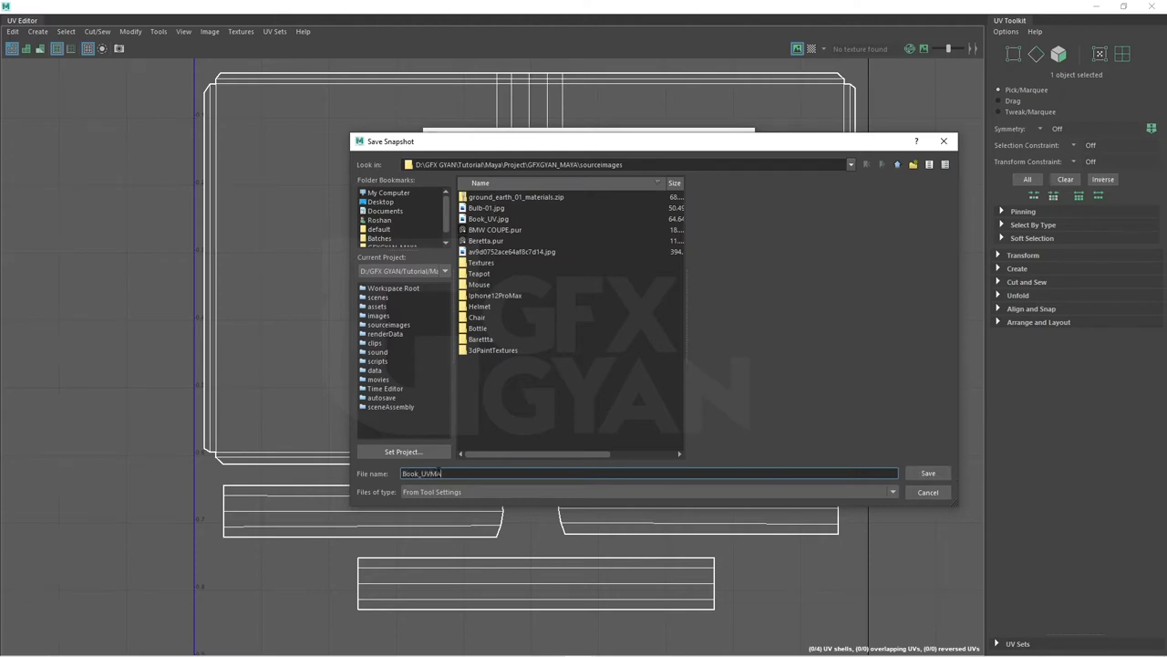
{"action": "type", "text": "P"}
{"action": "left_click", "coordinate": [928, 473]}
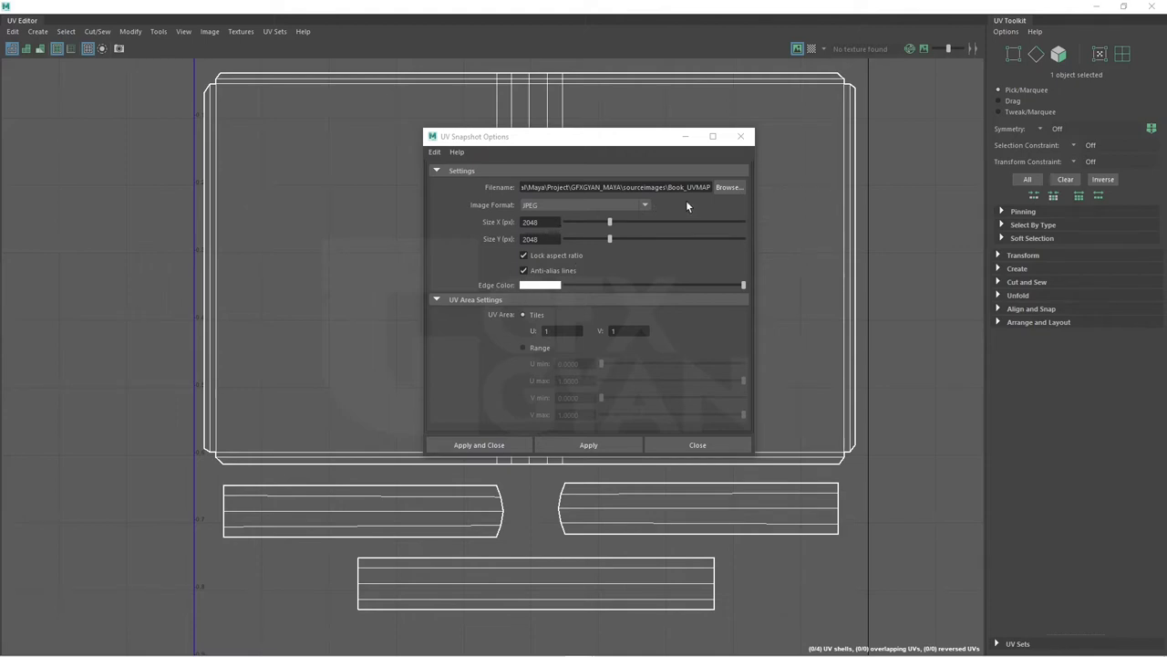
{"action": "left_click", "coordinate": [486, 447]}
Step: Restore the window, return the book to Object Mode, and export Book_UVMAP.jpg
{"action": "left_click", "coordinate": [1124, 7]}
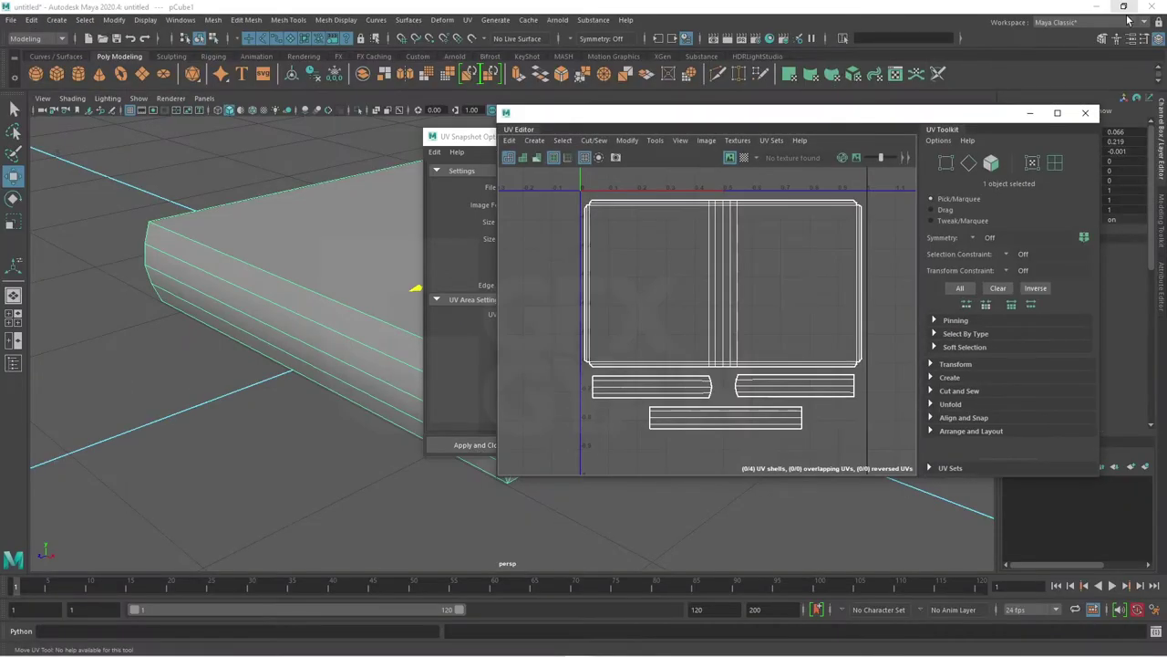
{"action": "right_click", "coordinate": [250, 219]}
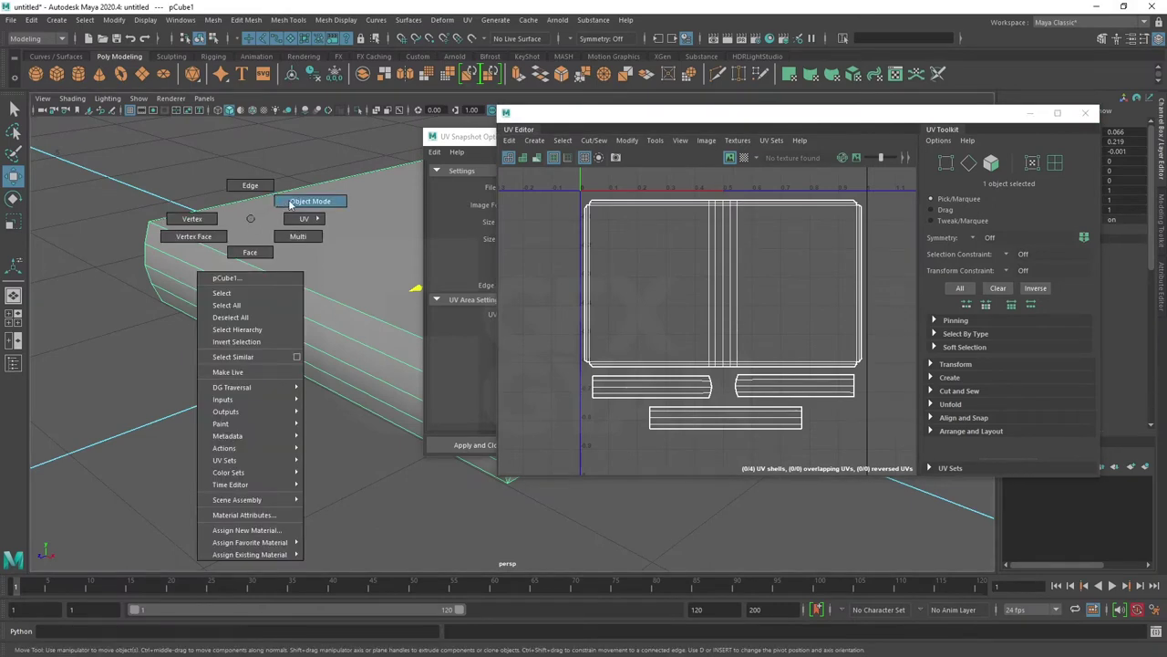
{"action": "left_click", "coordinate": [290, 202]}
{"action": "mouse_move", "coordinate": [461, 138]}
{"action": "left_mouse_down"}
{"action": "mouse_move", "coordinate": [585, 166]}
{"action": "mouse_move", "coordinate": [606, 157]}
{"action": "left_mouse_up"}
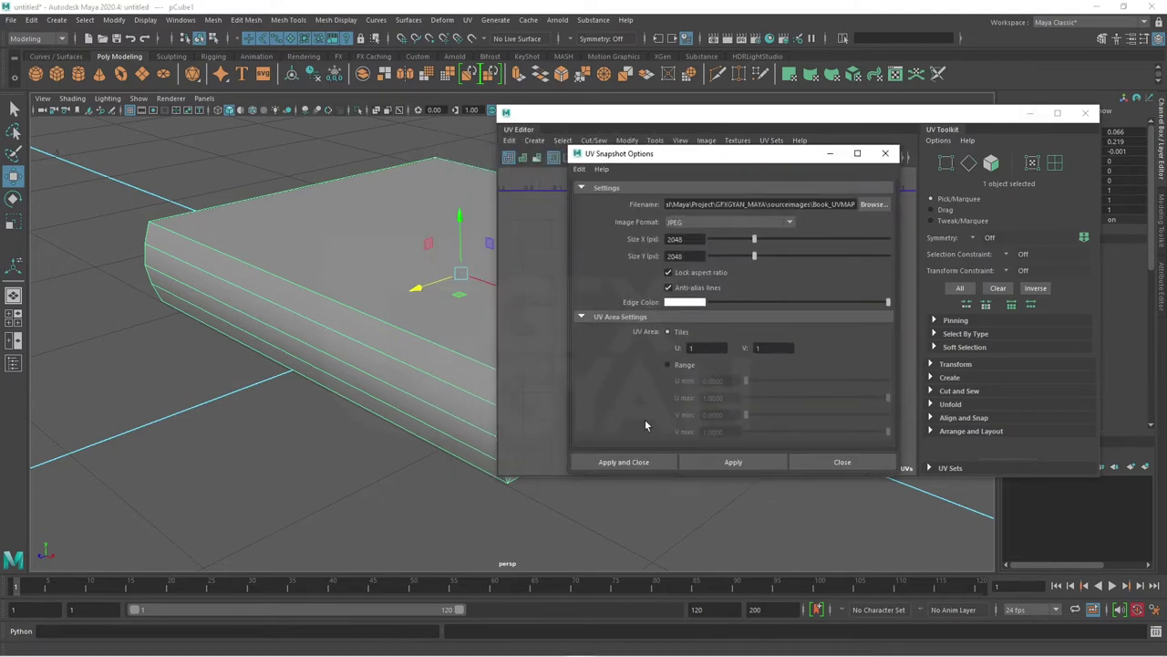
{"action": "left_click", "coordinate": [613, 463]}
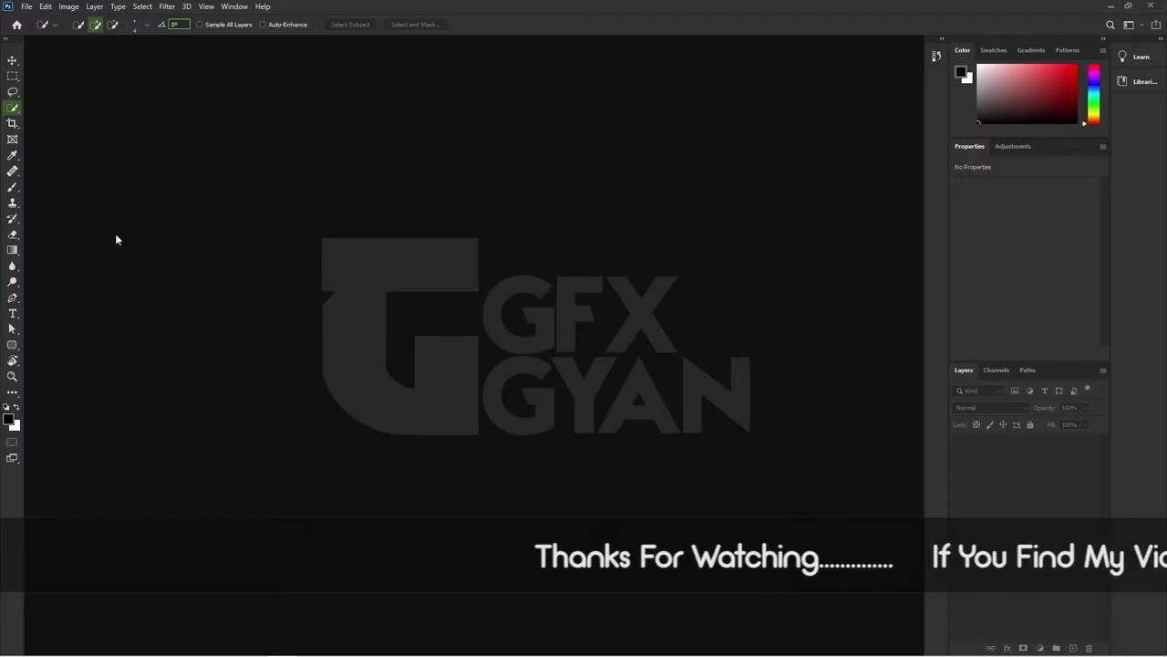
Step: Open Book_UVMAP.jpg in Photoshop
{"action": "left_click", "coordinate": [26, 7]}
{"action": "key", "text": "Escape"}
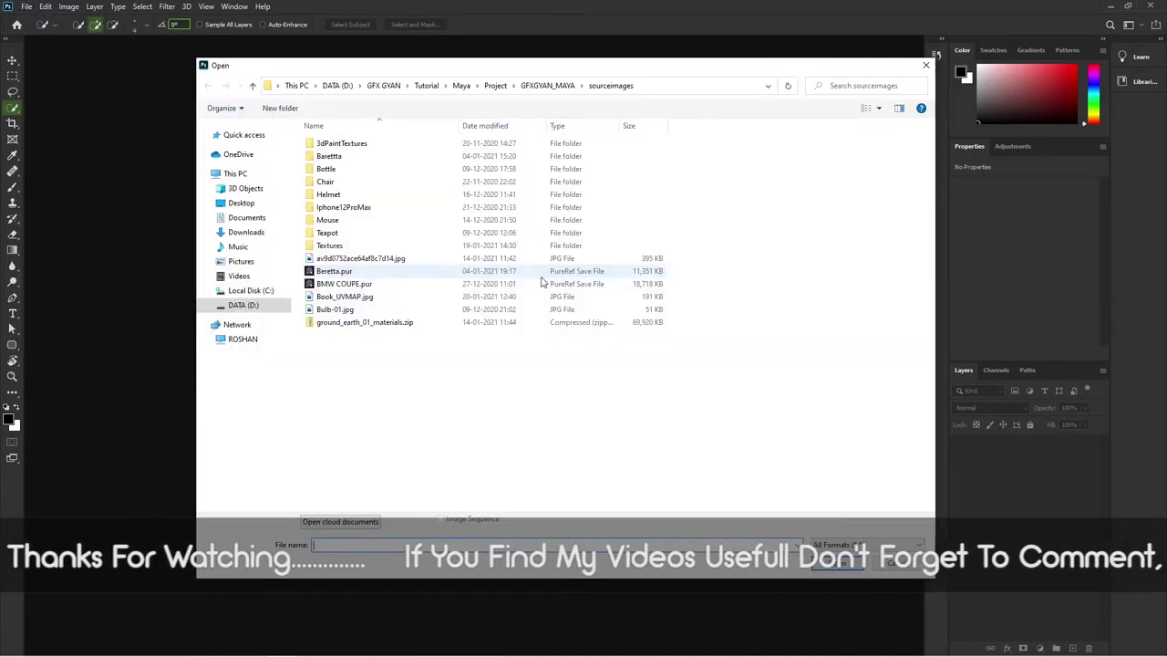
{"action": "left_click", "coordinate": [360, 298]}
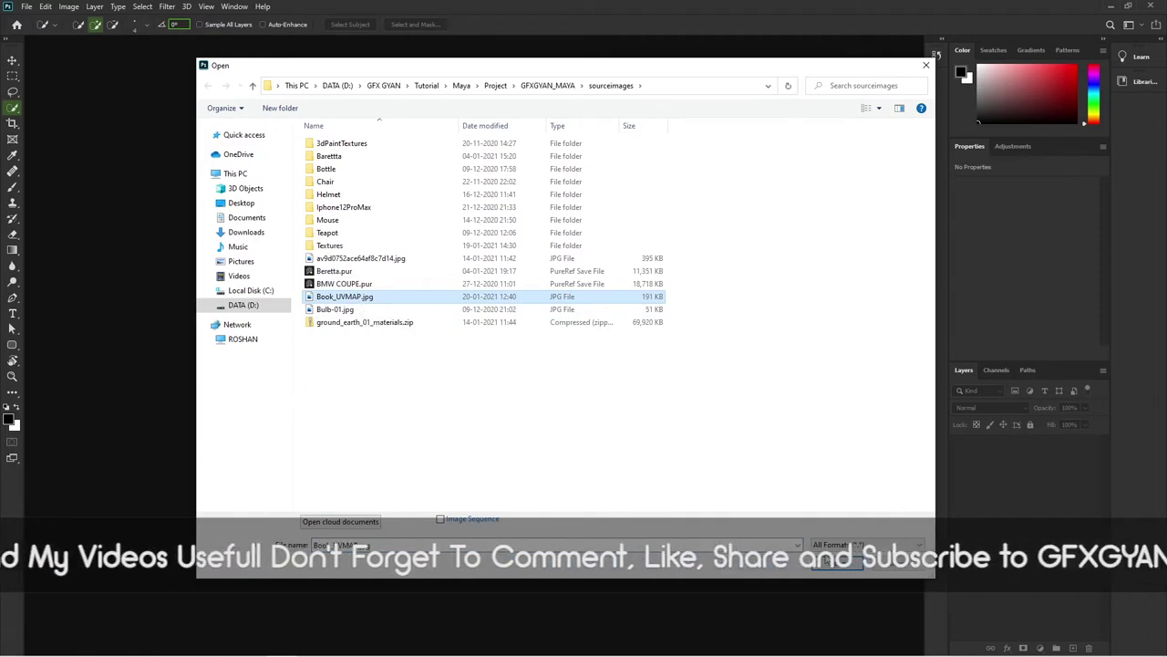
{"action": "double_click", "coordinate": [347, 297]}
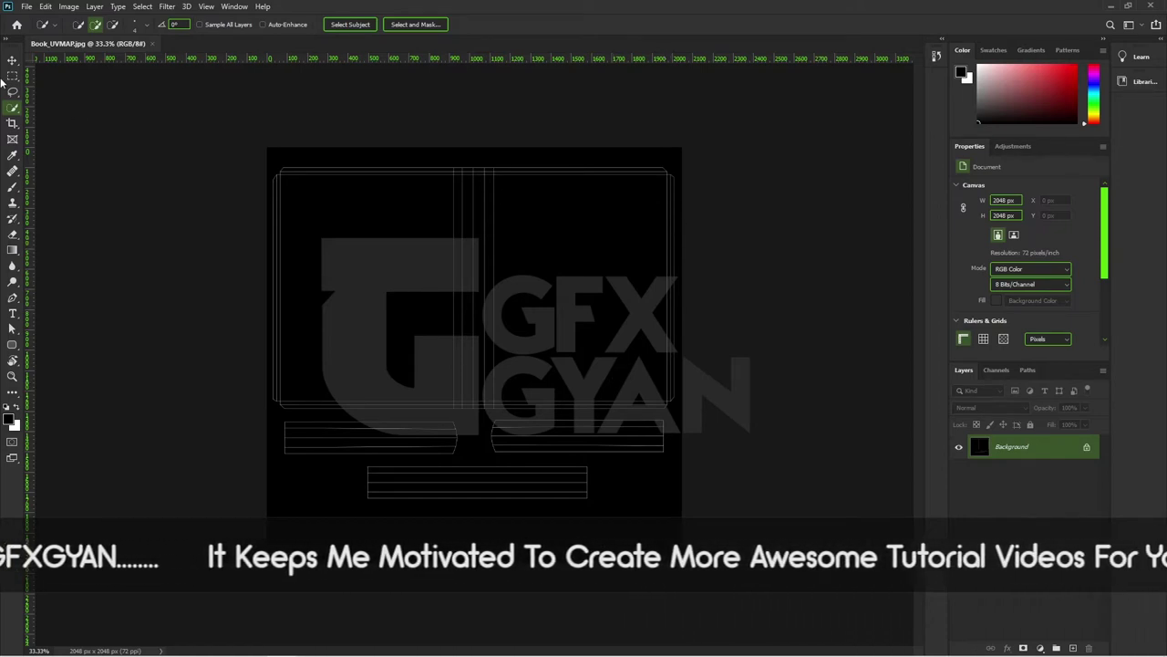
Step: Open the leather book-cover texture from the Textures folder
{"action": "left_click", "coordinate": [26, 6]}
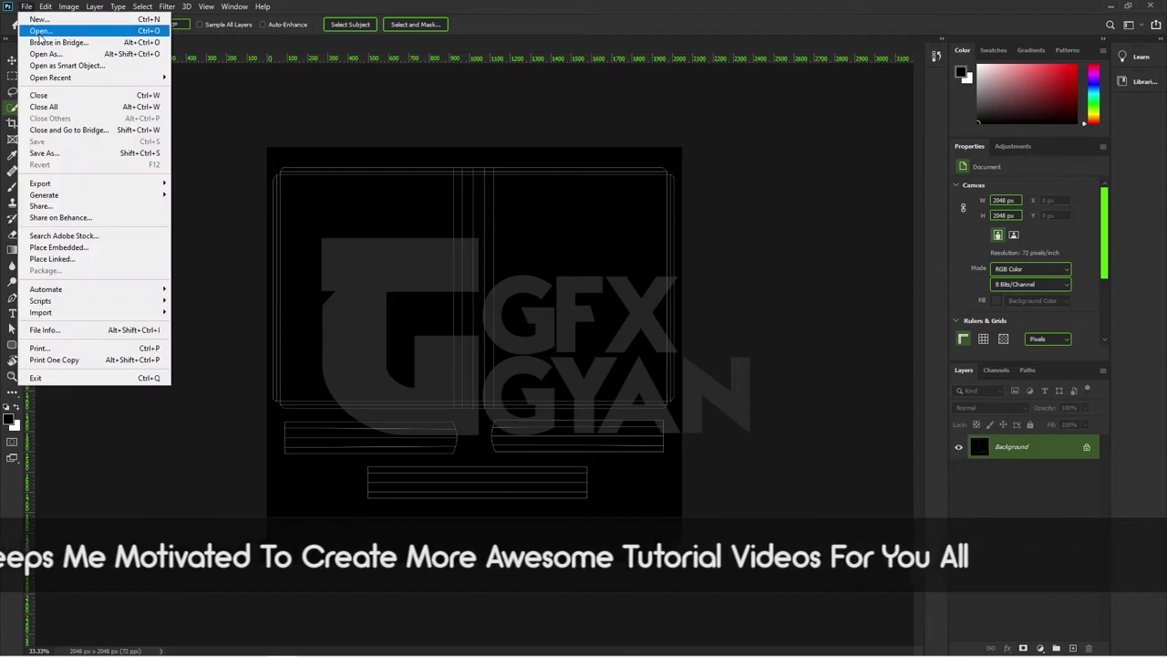
{"action": "left_click", "coordinate": [40, 31]}
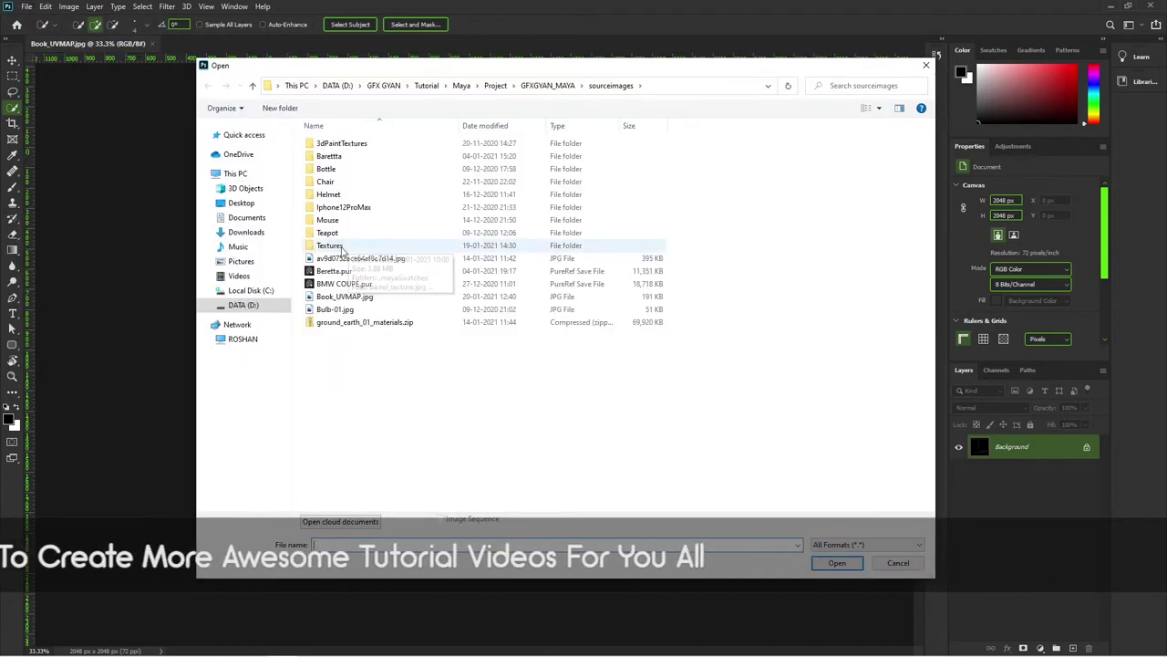
{"action": "double_click", "coordinate": [337, 246]}
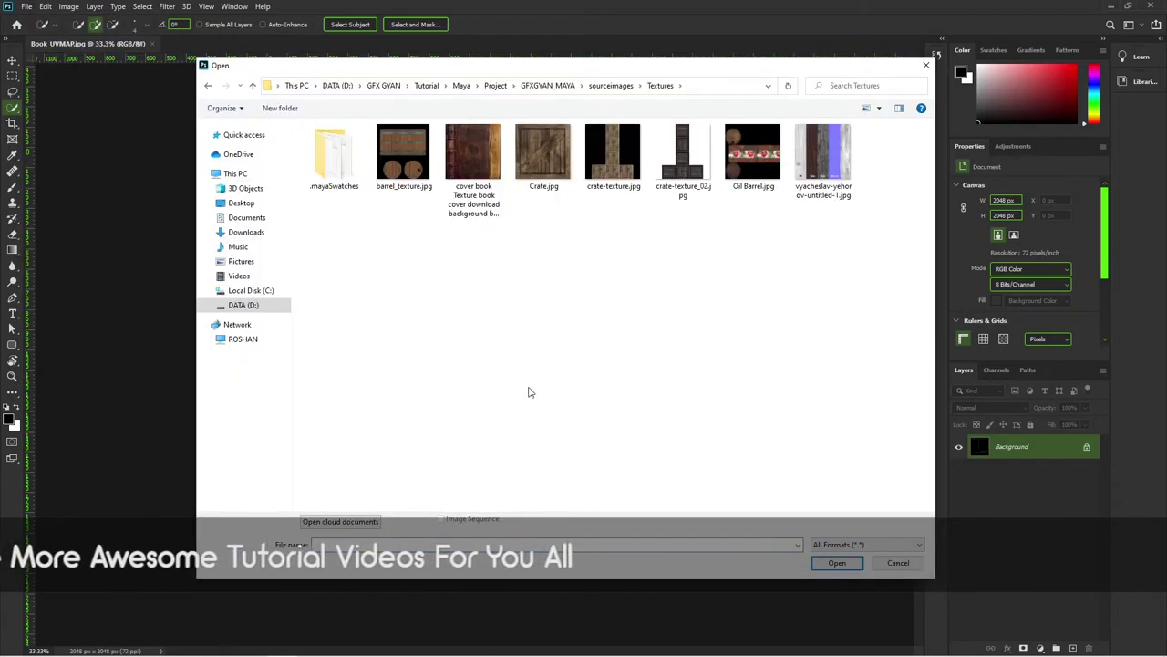
{"action": "left_click", "coordinate": [464, 167]}
{"action": "left_click", "coordinate": [836, 563]}
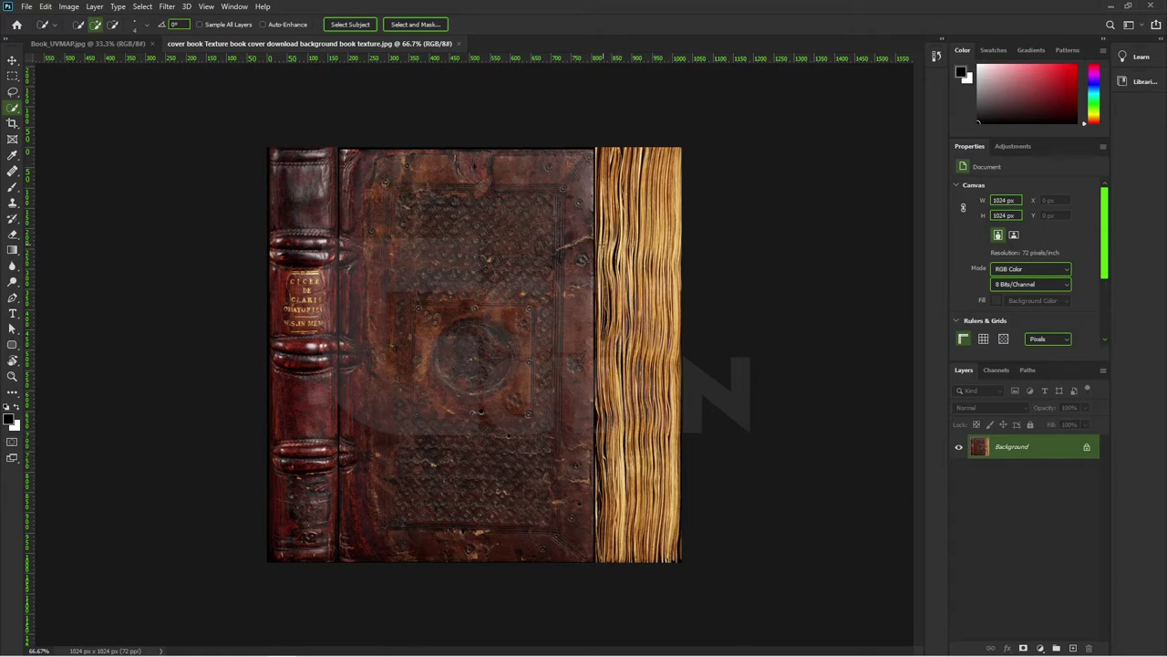
Step: Paste the leather texture's front-cover panel into Book_UVMAP as Layer 1
{"action": "left_click", "coordinate": [17, 77]}
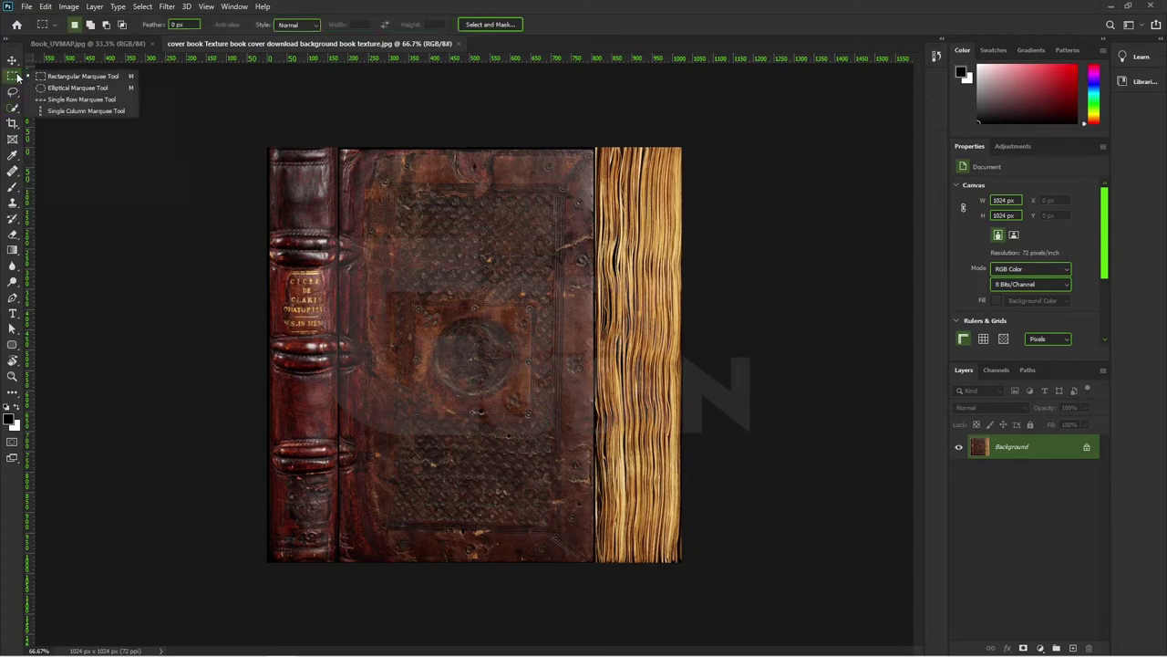
{"action": "left_click", "coordinate": [47, 80]}
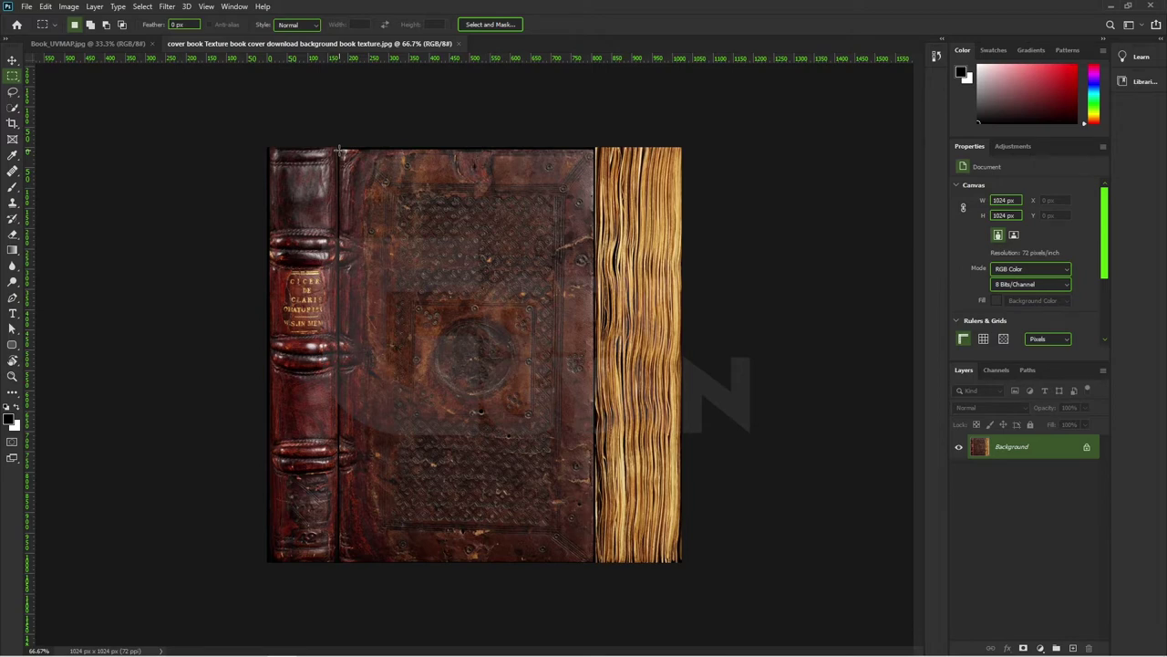
{"action": "left_click_drag", "start_coordinate": [338, 149], "coordinate": [592, 562]}
{"action": "left_click", "coordinate": [87, 42]}
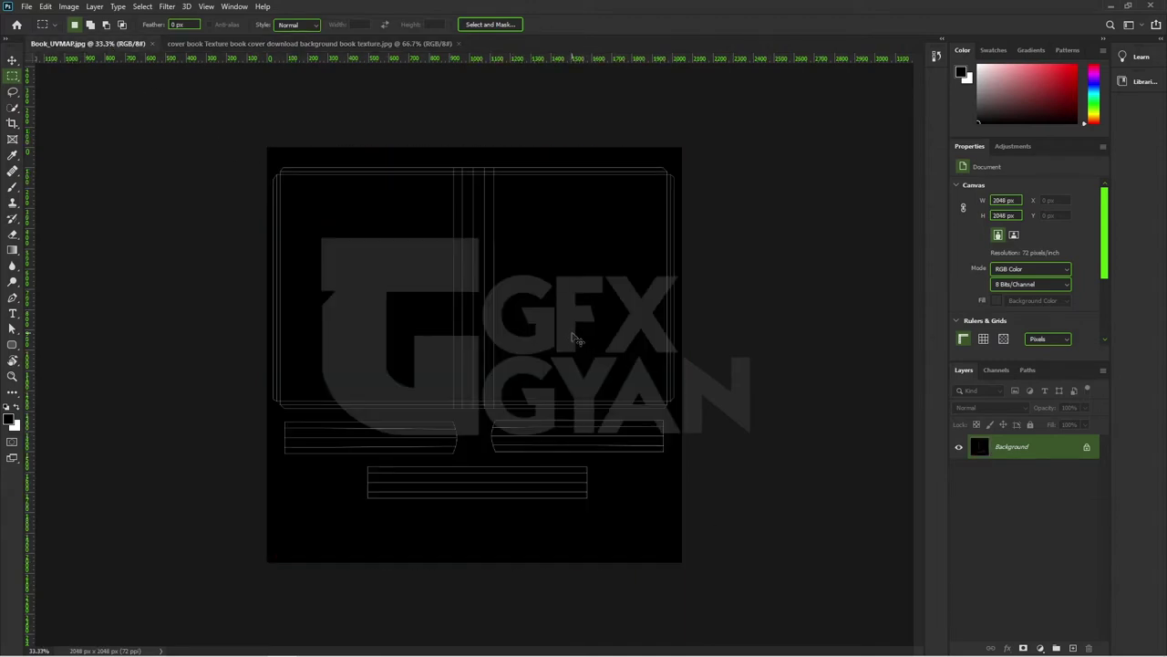
{"action": "key", "text": "ctrl+v"}
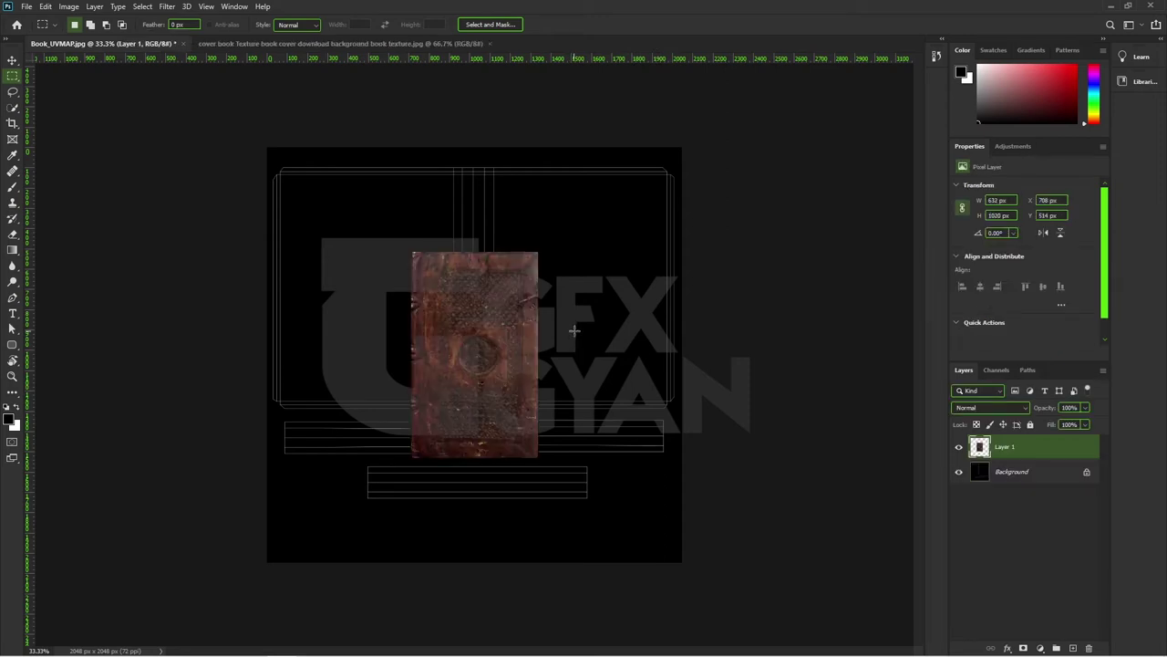
Step: Move Layer 1 onto the right cover panel and scale it to about 899×1197 px
{"action": "key", "text": "v"}
{"action": "left_click_drag", "start_coordinate": [502, 354], "coordinate": [582, 272]}
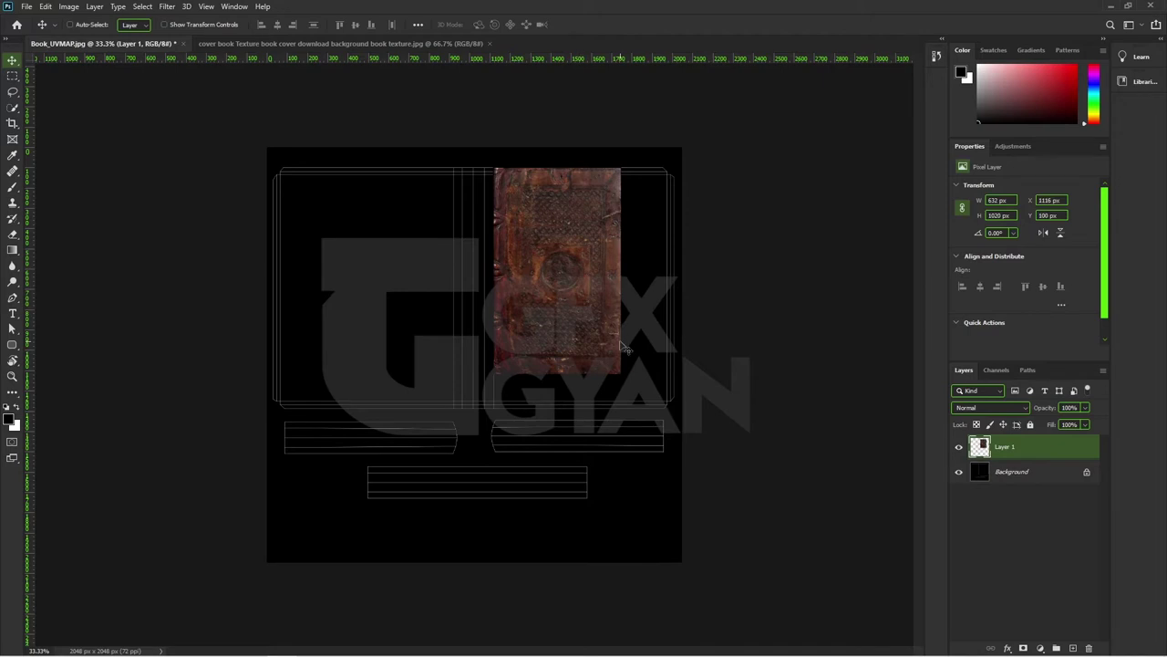
{"action": "key", "text": "ctrl"}
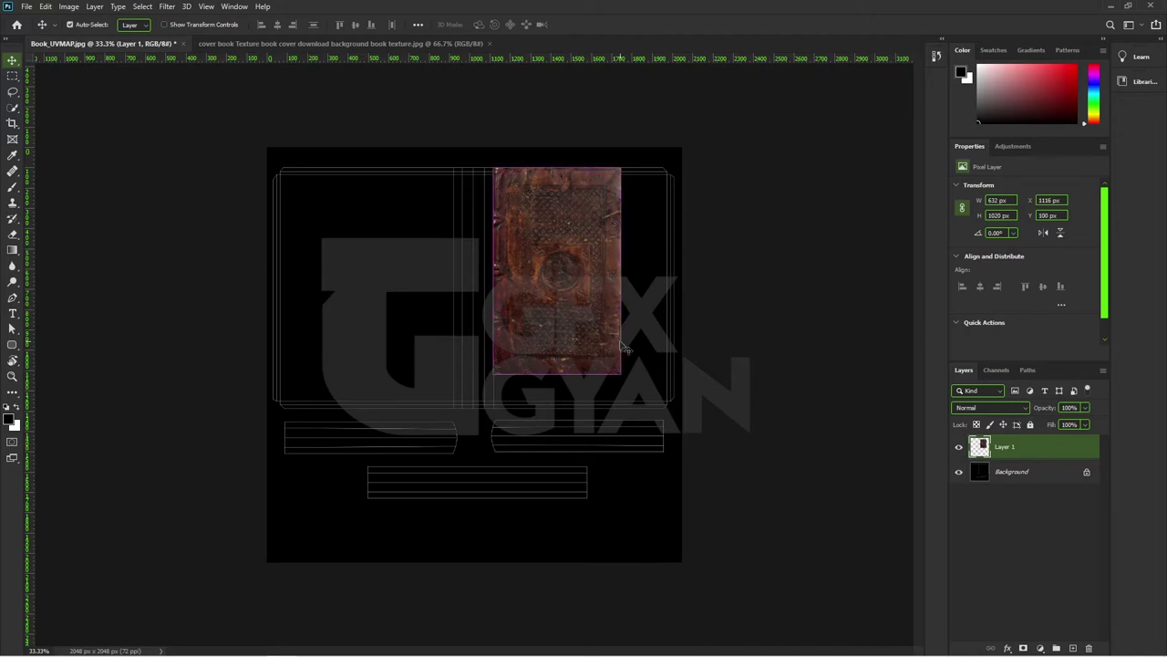
{"action": "key", "text": "ctrl+t"}
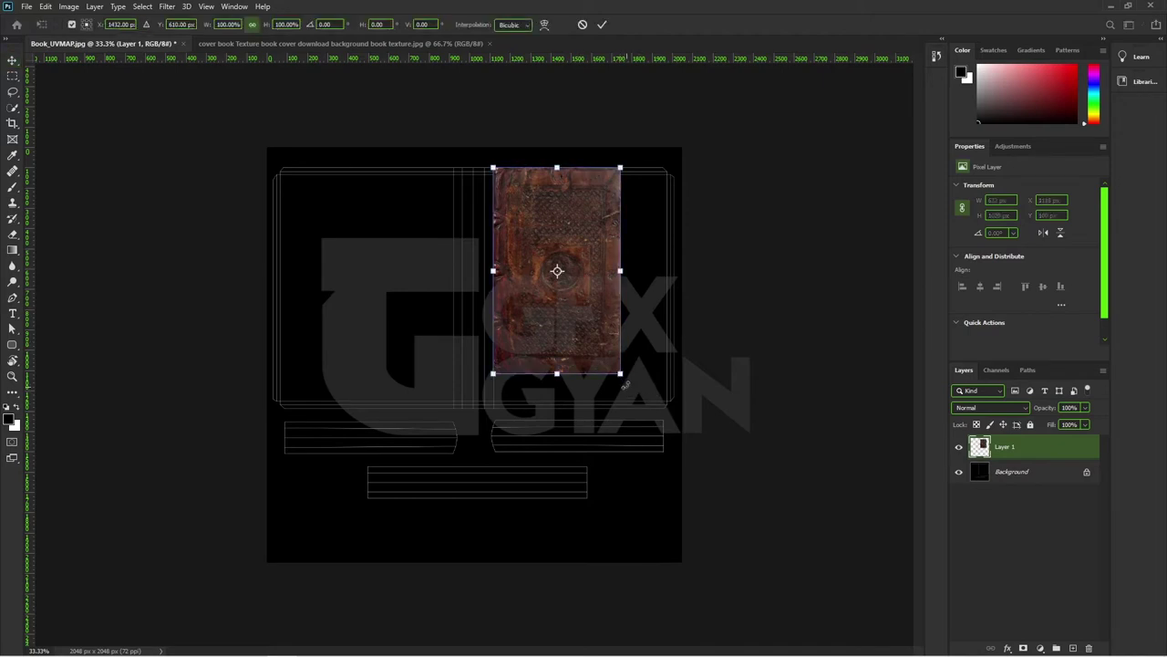
{"action": "left_click_drag", "start_coordinate": [623, 373], "coordinate": [649, 395]}
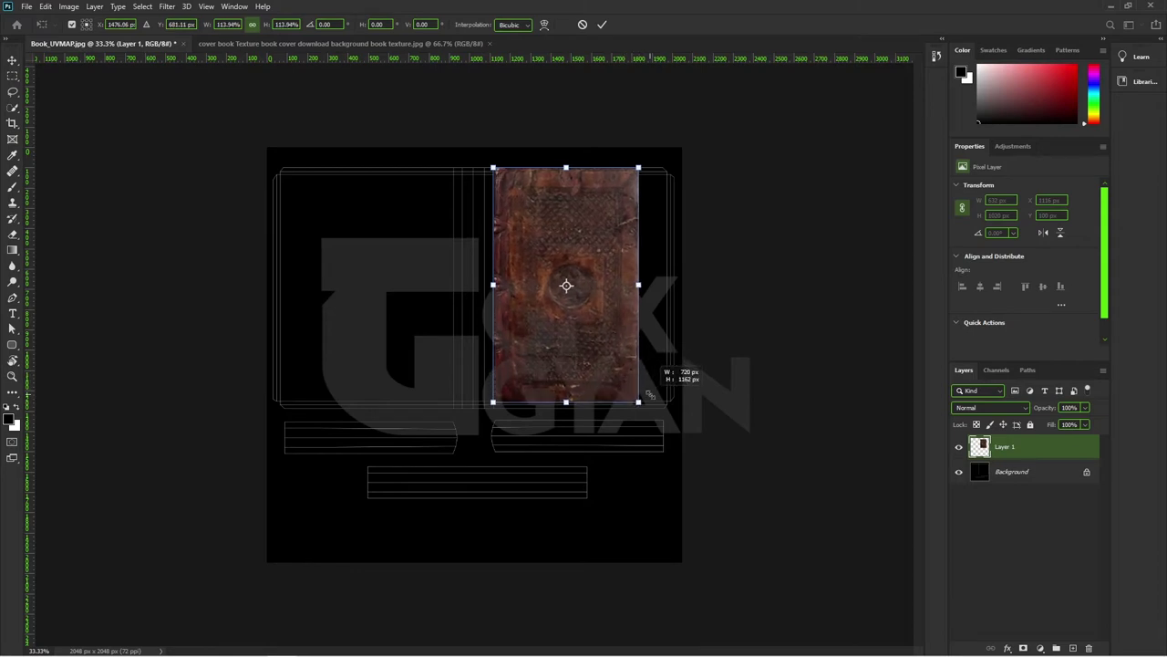
{"action": "left_click_drag", "start_coordinate": [649, 395], "coordinate": [675, 405]}
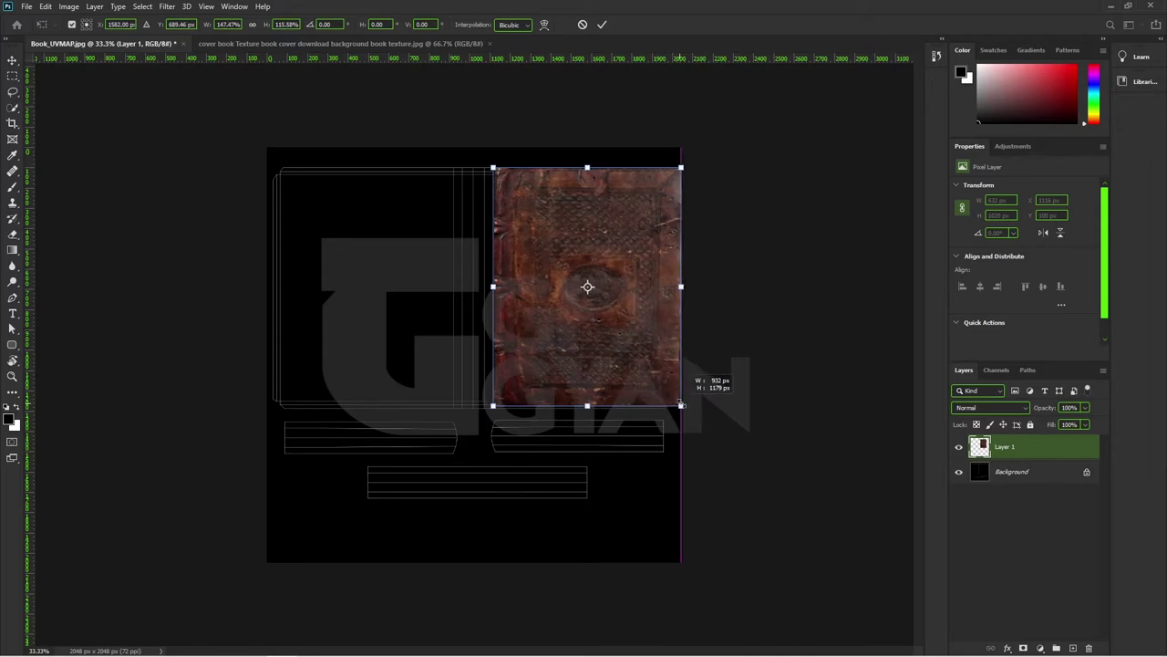
{"action": "left_click_drag", "start_coordinate": [675, 405], "coordinate": [701, 408]}
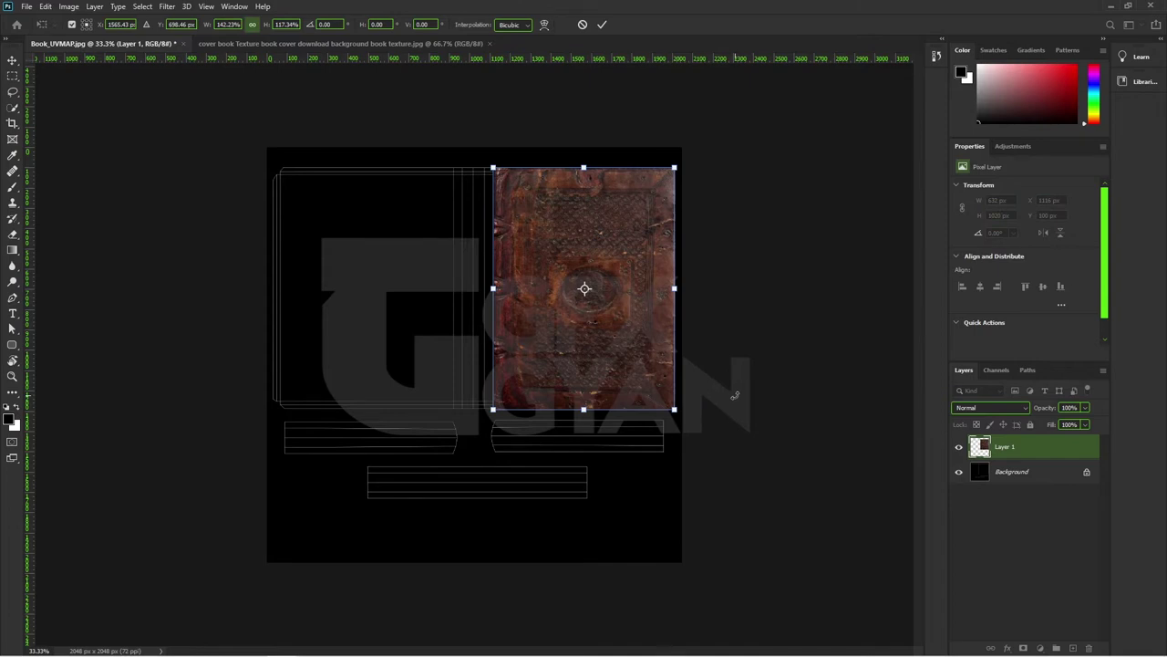
{"action": "key", "text": "Return"}
{"action": "scroll", "coordinate": [703, 359], "scroll_direction": "up", "scroll_amount": 3}
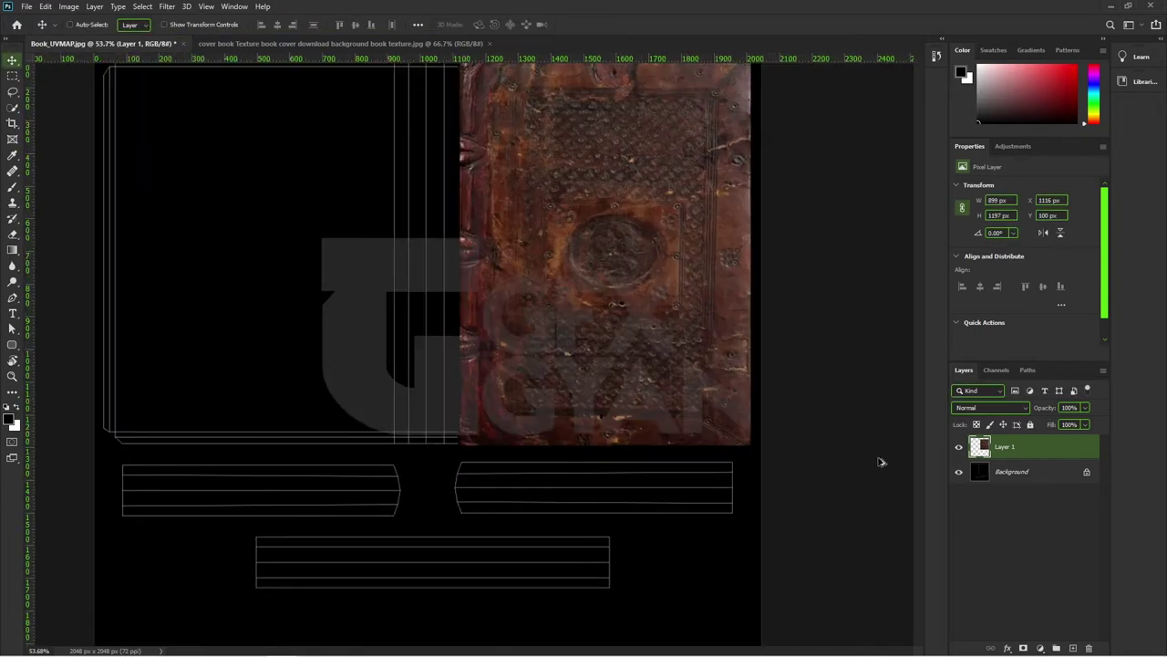
Step: Lower Layer 1 opacity to 79% and zoom in on the UV outline
{"action": "left_click_drag", "start_coordinate": [1045, 410], "coordinate": [1033, 411]}
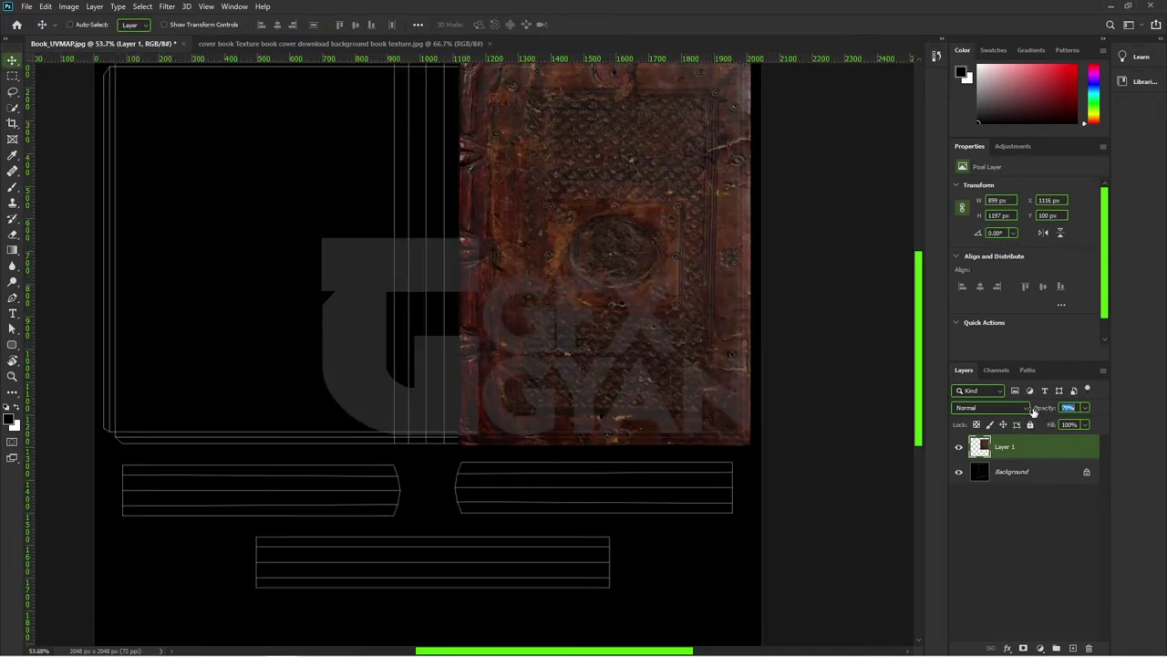
{"action": "scroll", "coordinate": [763, 467], "scroll_direction": "up", "scroll_amount": 2}
{"action": "scroll", "coordinate": [763, 429], "scroll_direction": "up", "scroll_amount": 2}
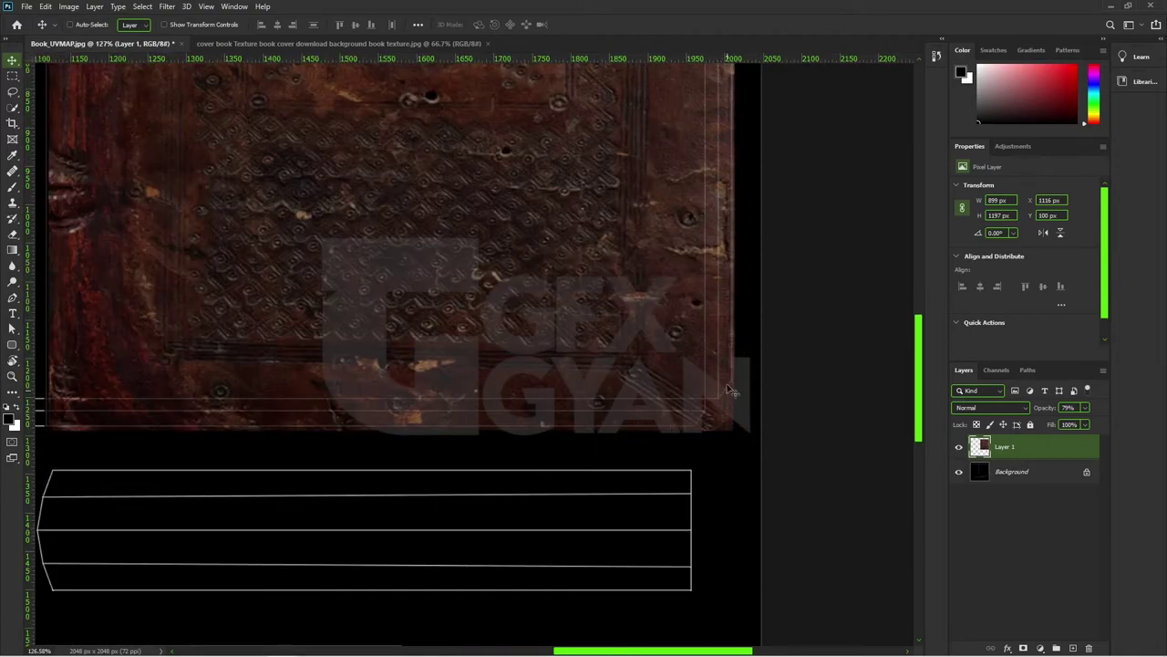
{"action": "scroll", "coordinate": [720, 411], "scroll_direction": "up", "scroll_amount": 5}
{"action": "scroll", "coordinate": [688, 456], "scroll_direction": "up", "scroll_amount": 5}
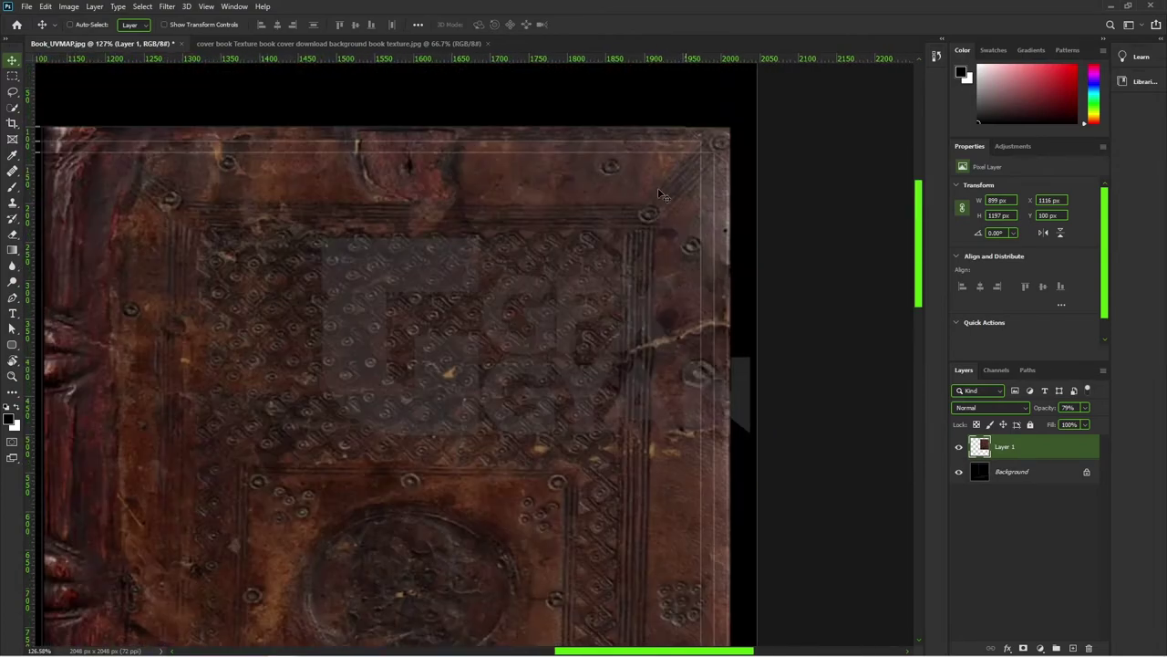
{"action": "scroll", "coordinate": [547, 238], "scroll_direction": "up", "scroll_amount": 1}
{"action": "scroll", "coordinate": [468, 273], "scroll_direction": "left", "scroll_amount": 2}
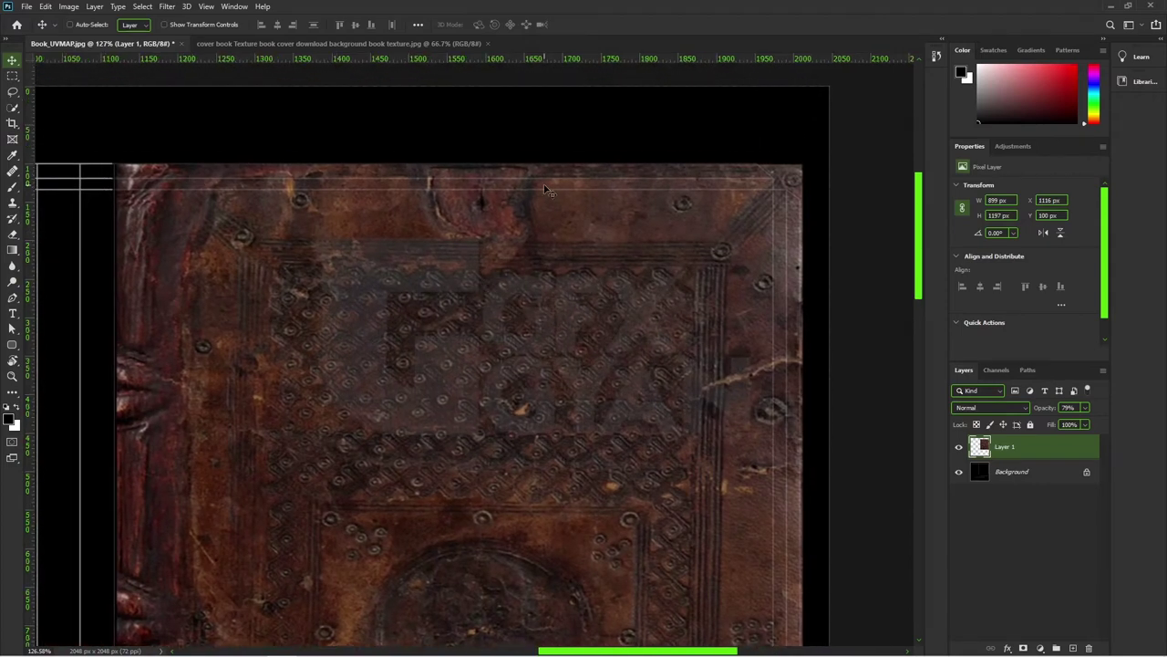
Step: Rescale the leather texture to about 903×1203 px to match the UV edges
{"action": "key", "text": "ctrl+t"}
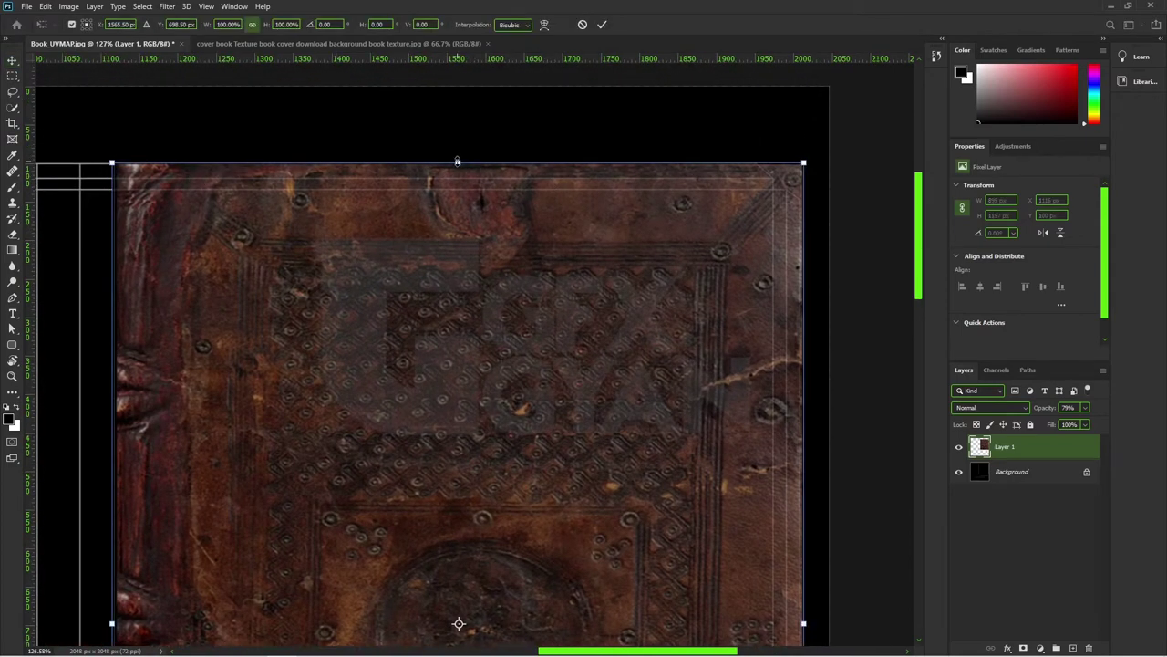
{"action": "left_click_drag", "start_coordinate": [457, 161], "coordinate": [456, 167]}
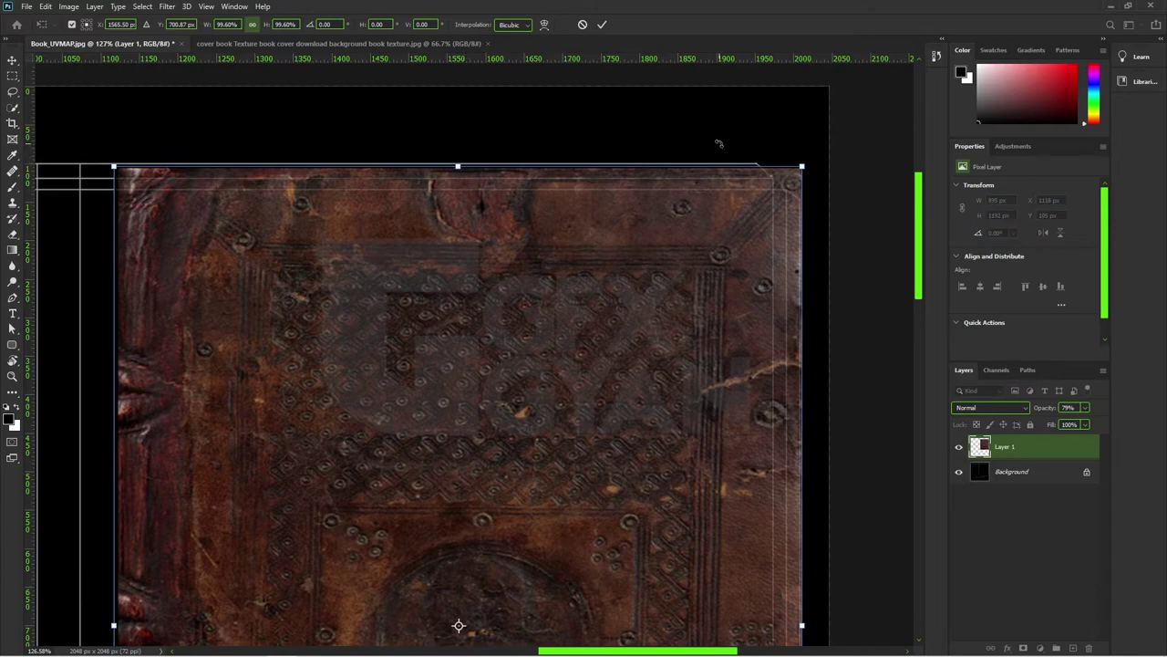
{"action": "key", "text": "Return"}
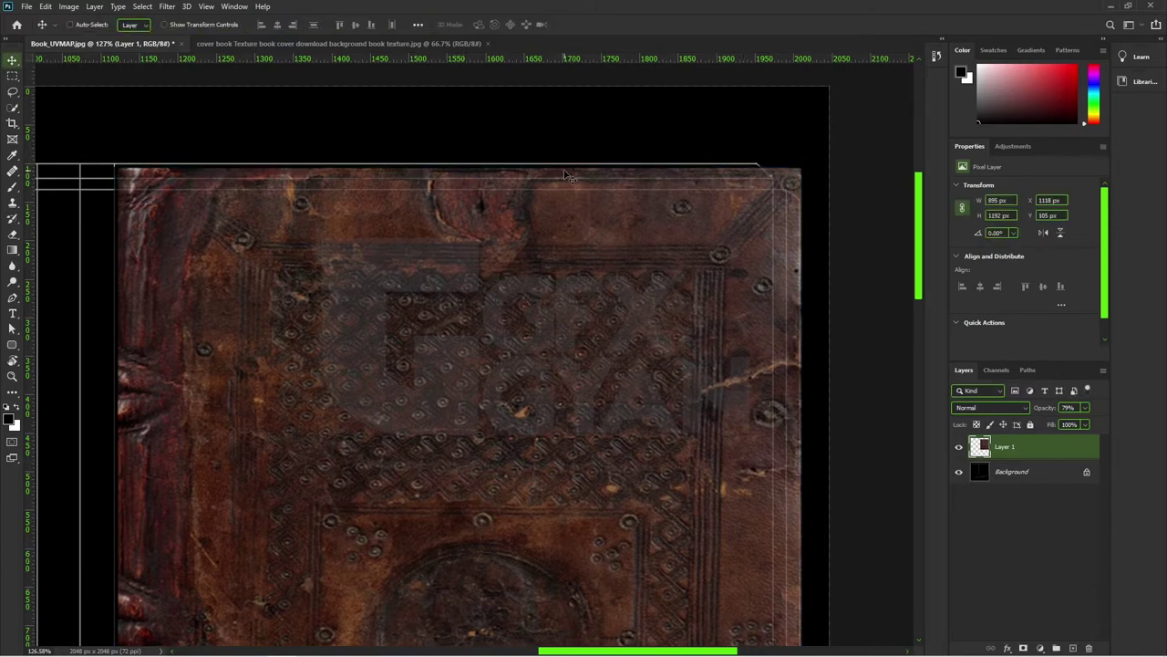
{"action": "key", "text": "ctrl+t"}
{"action": "left_click_drag", "start_coordinate": [457, 167], "coordinate": [458, 157]}
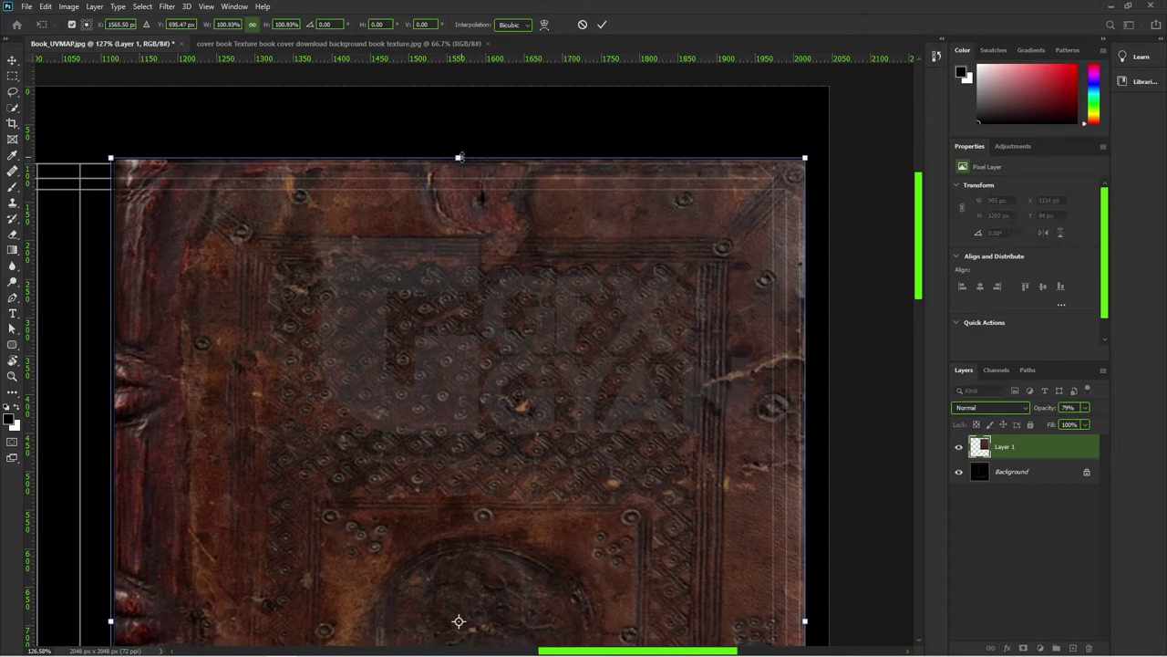
{"action": "key", "text": "Return"}
Step: Zoom back out and set Layer 1 opacity back to 100%
{"action": "scroll", "coordinate": [672, 477], "scroll_direction": "down", "scroll_amount": 3}
{"action": "scroll", "coordinate": [652, 282], "scroll_direction": "down", "scroll_amount": 3}
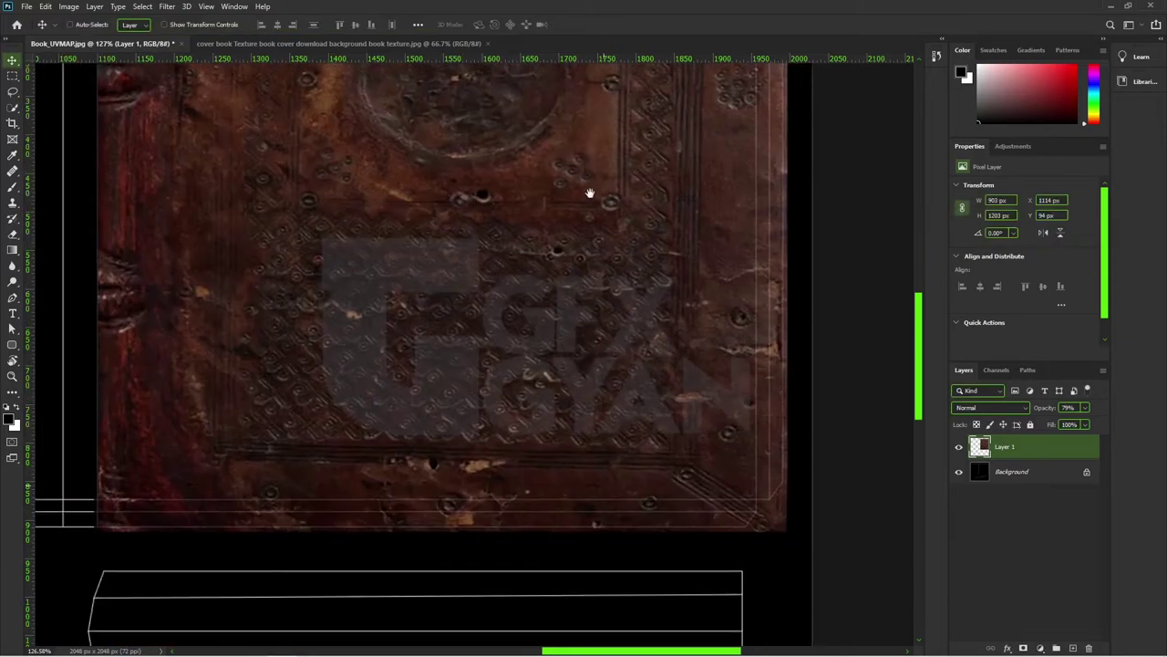
{"action": "scroll", "coordinate": [617, 388], "scroll_direction": "down", "scroll_amount": 1}
{"action": "scroll", "coordinate": [654, 388], "scroll_direction": "down", "scroll_amount": 5}
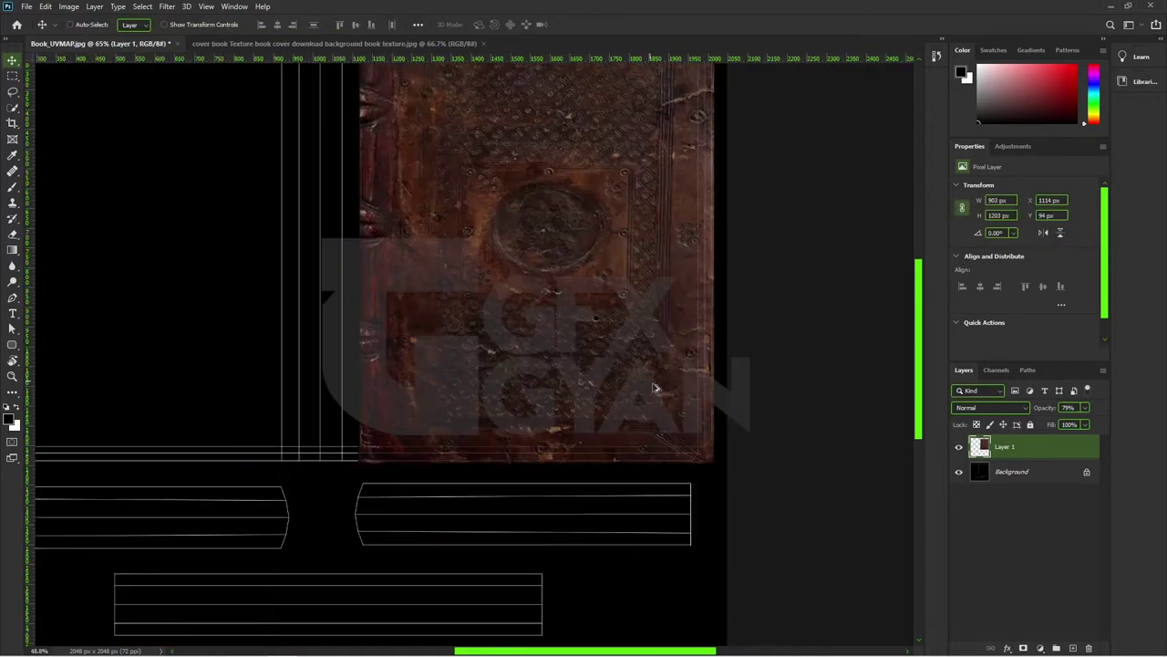
{"action": "scroll", "coordinate": [654, 387], "scroll_direction": "down", "scroll_amount": 2}
{"action": "scroll", "coordinate": [672, 395], "scroll_direction": "up", "scroll_amount": 1}
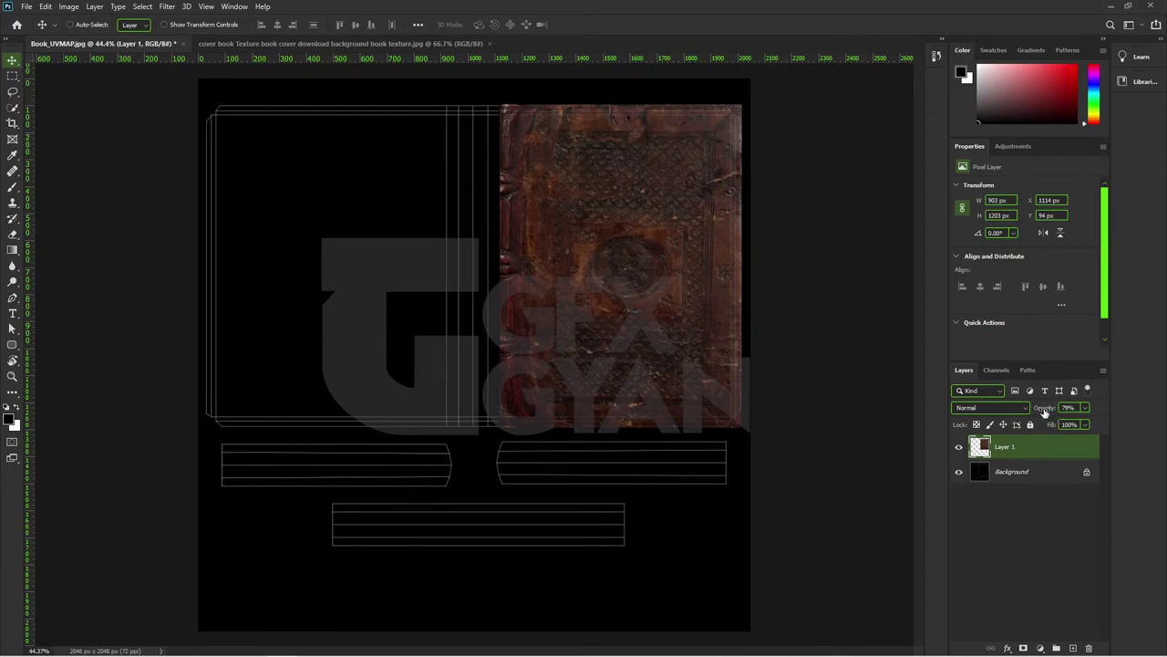
{"action": "left_click_drag", "start_coordinate": [1045, 413], "coordinate": [1101, 413]}
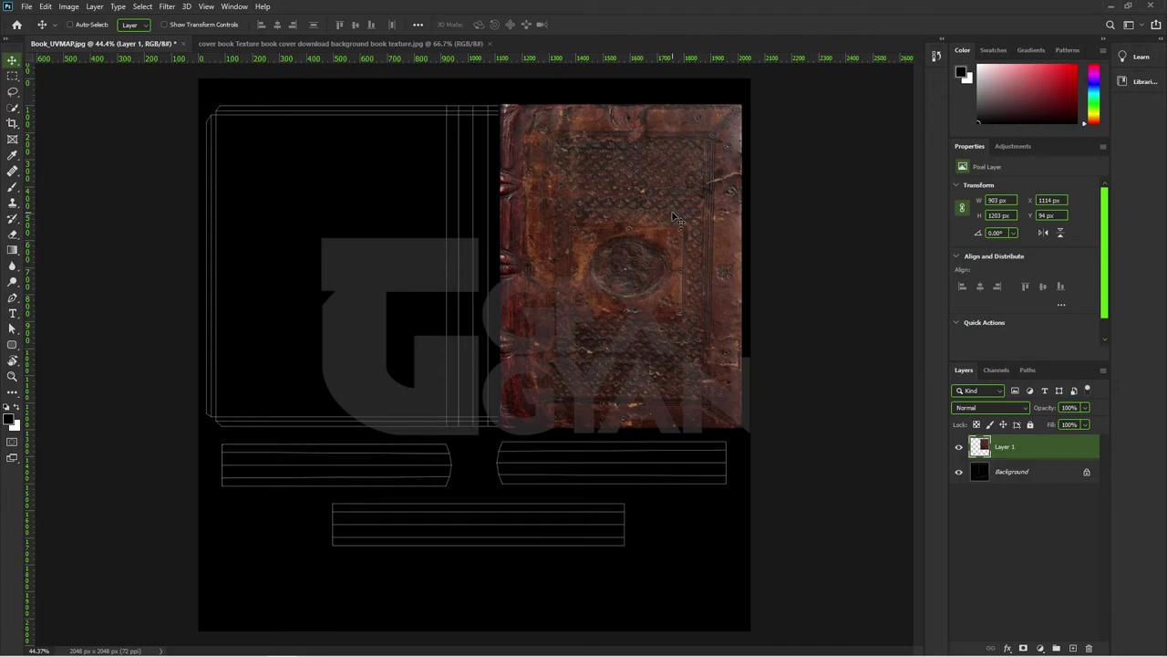
Step: Duplicate Layer 1, flip it horizontally, and move it onto the back-cover panel
{"action": "key", "text": "ctrl"}
{"action": "key", "text": "ctrl+j"}
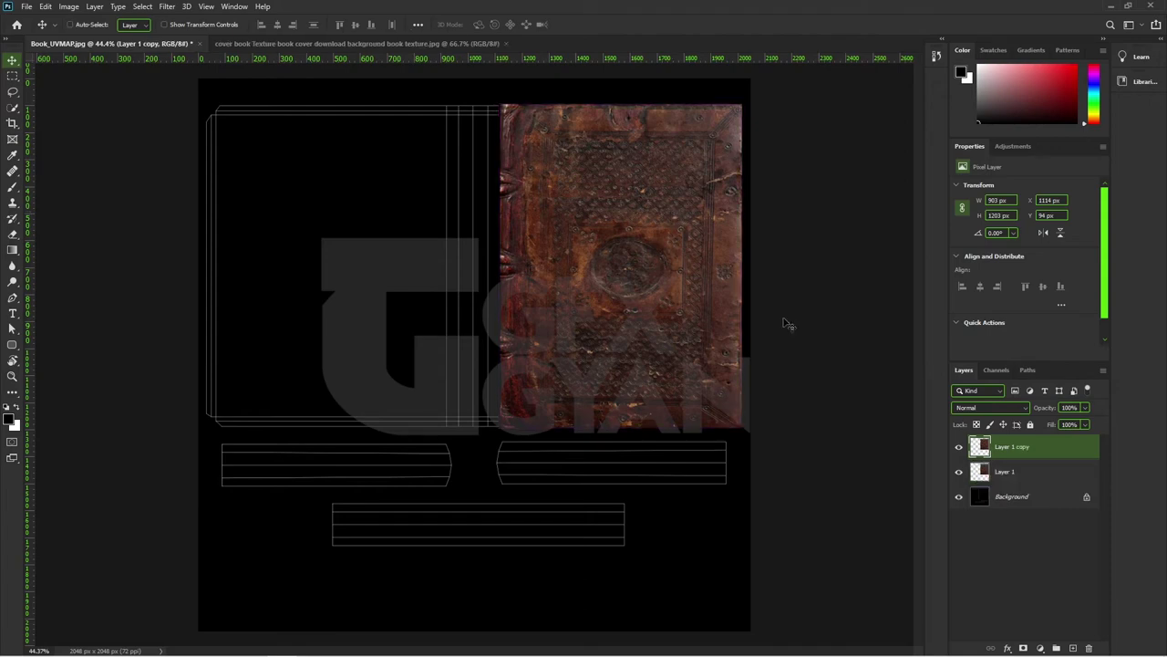
{"action": "key", "text": "ctrl"}
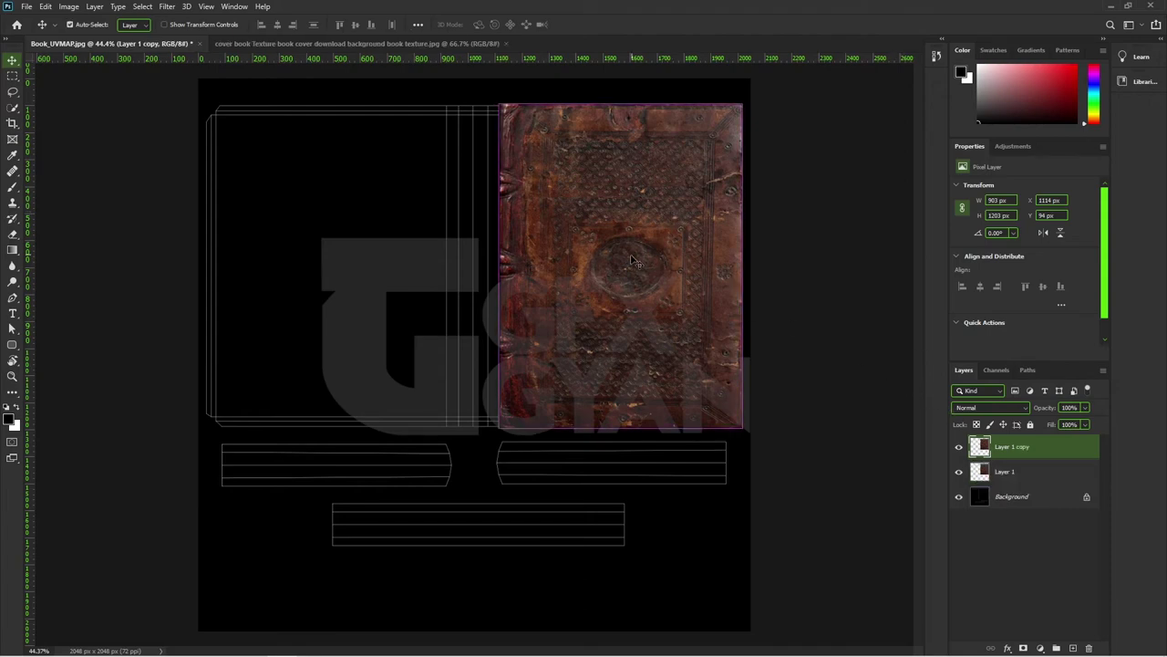
{"action": "key", "text": "ctrl+t"}
{"action": "right_click", "coordinate": [602, 212]}
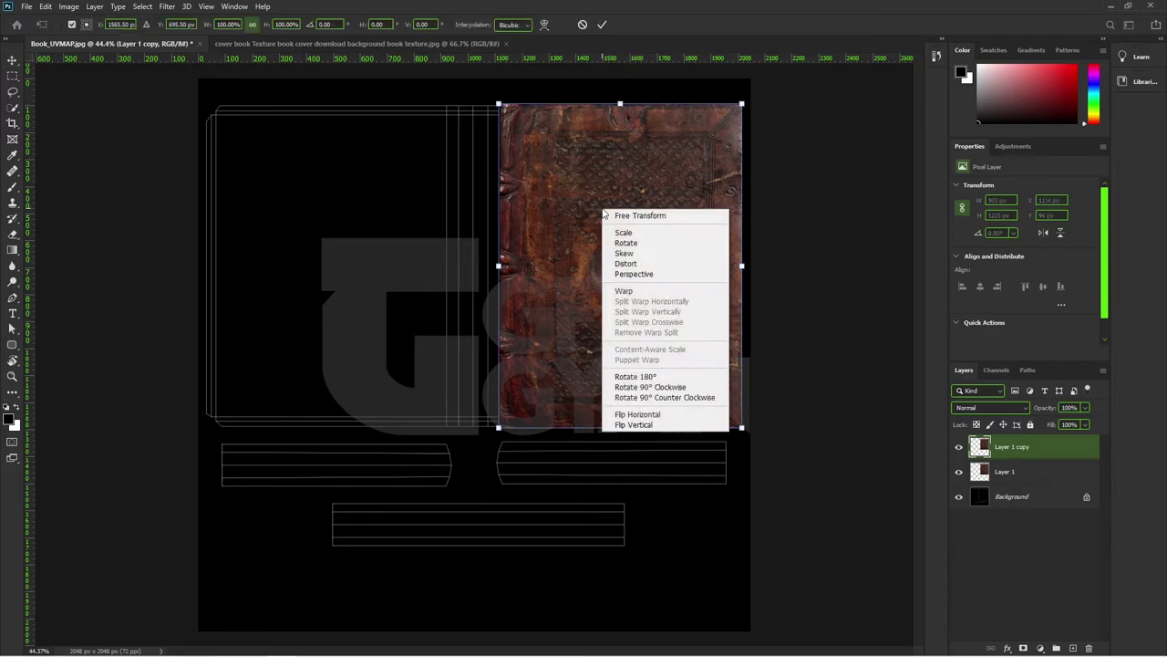
{"action": "left_click", "coordinate": [657, 415]}
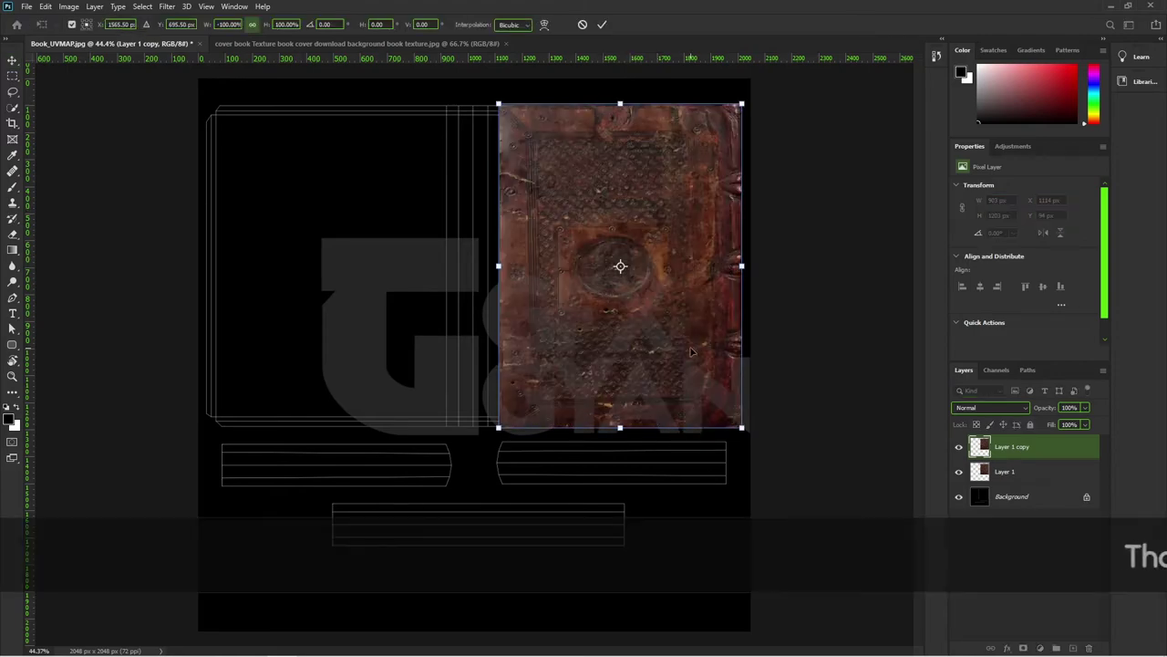
{"action": "mouse_move", "coordinate": [673, 351]}
{"action": "left_mouse_down"}
{"action": "mouse_move", "coordinate": [379, 341]}
{"action": "mouse_move", "coordinate": [399, 334]}
{"action": "mouse_move", "coordinate": [425, 353]}
{"action": "left_mouse_up"}
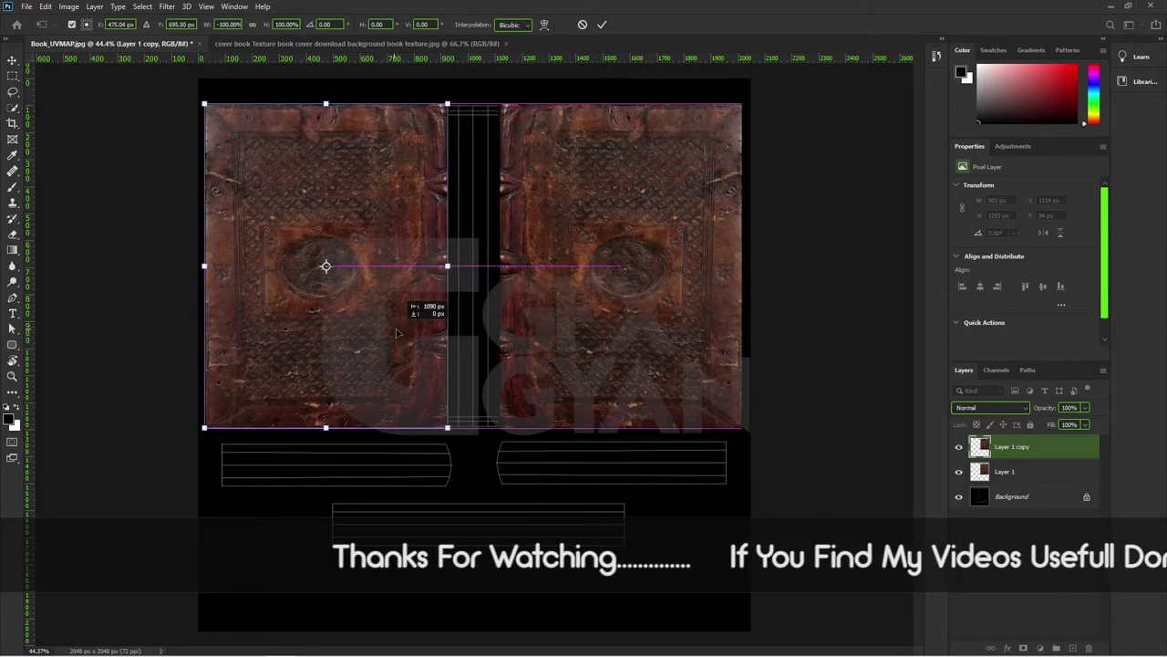
{"action": "key", "text": "Return"}
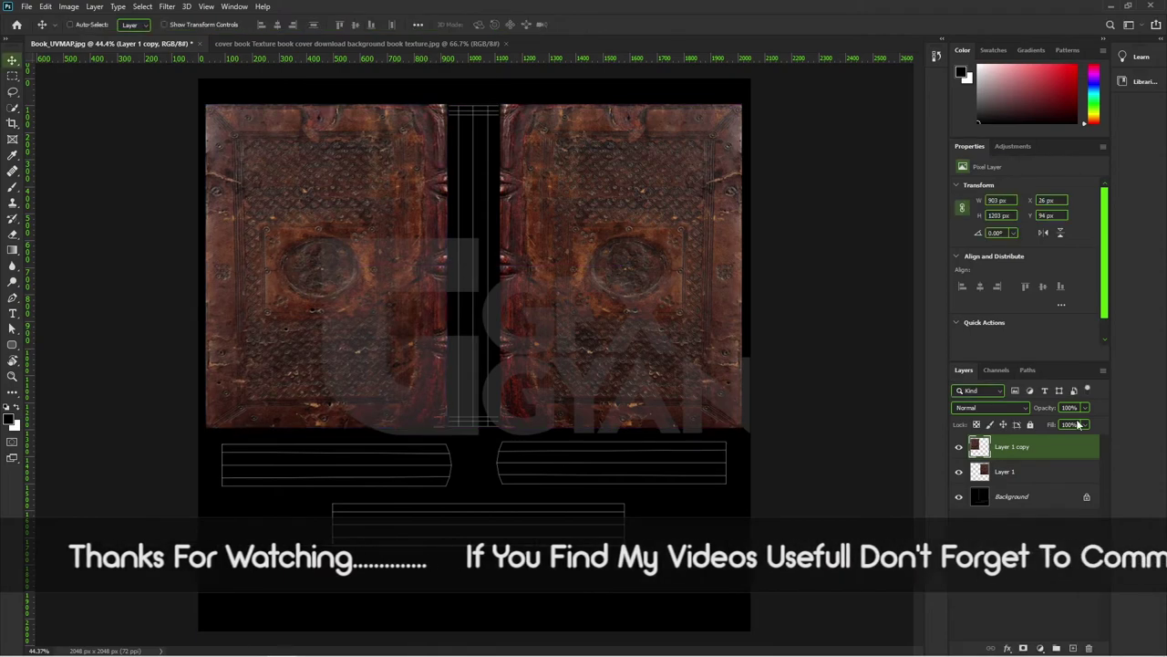
Step: Align Layer 1 copy 1 px left at reduced opacity, then restore 100% opacity
{"action": "left_click_drag", "start_coordinate": [1031, 410], "coordinate": [1072, 410]}
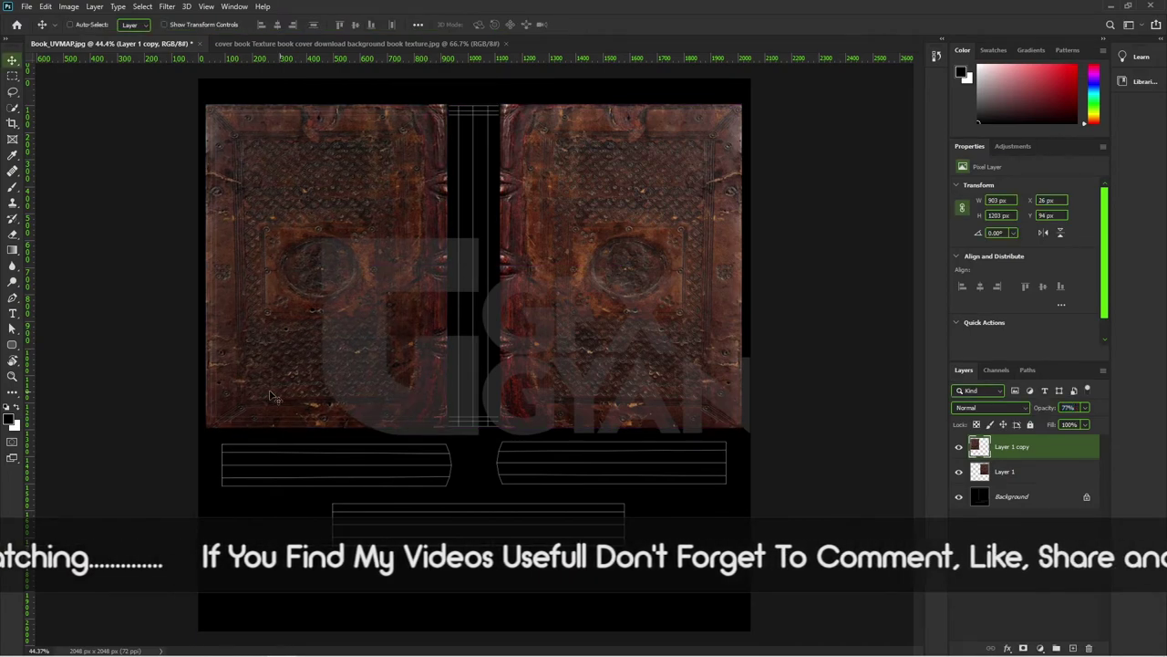
{"action": "scroll", "coordinate": [279, 367], "scroll_direction": "up", "scroll_amount": 5}
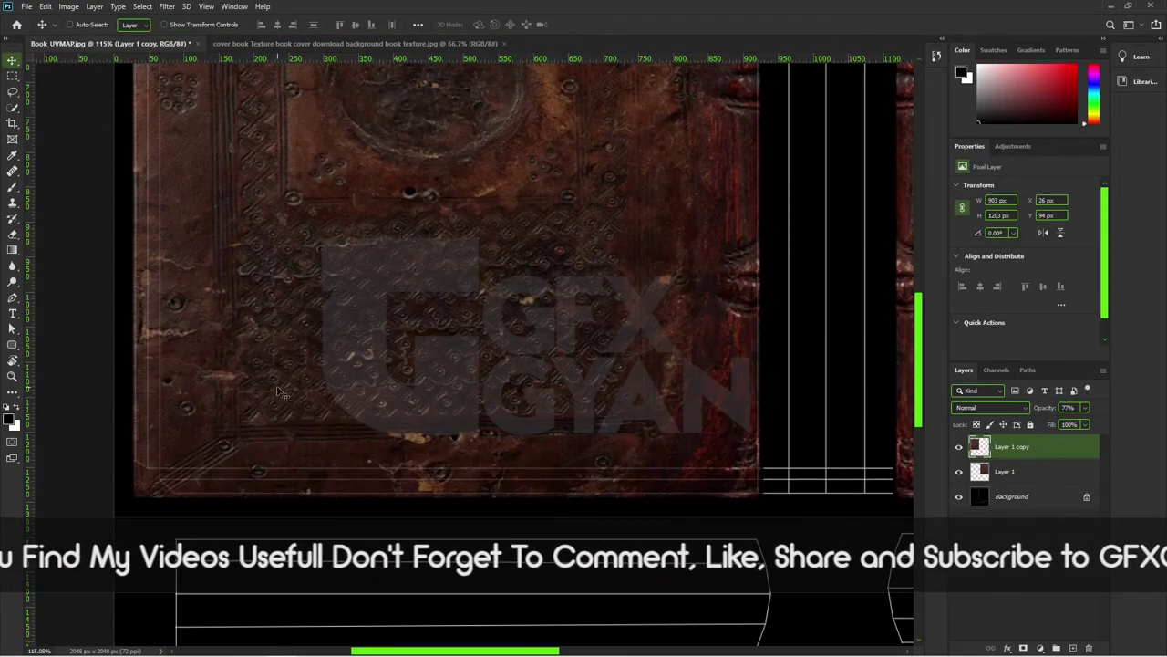
{"action": "key", "text": "Left"}
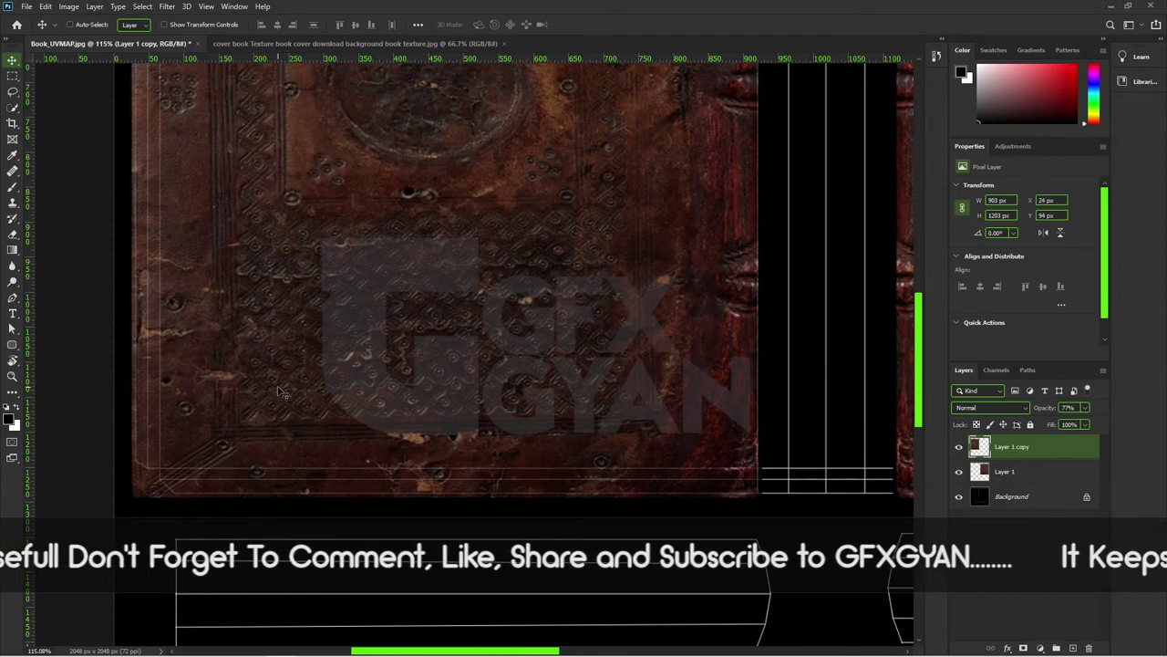
{"action": "scroll", "coordinate": [397, 336], "scroll_direction": "up", "scroll_amount": 2}
{"action": "scroll", "coordinate": [463, 425], "scroll_direction": "up", "scroll_amount": 2}
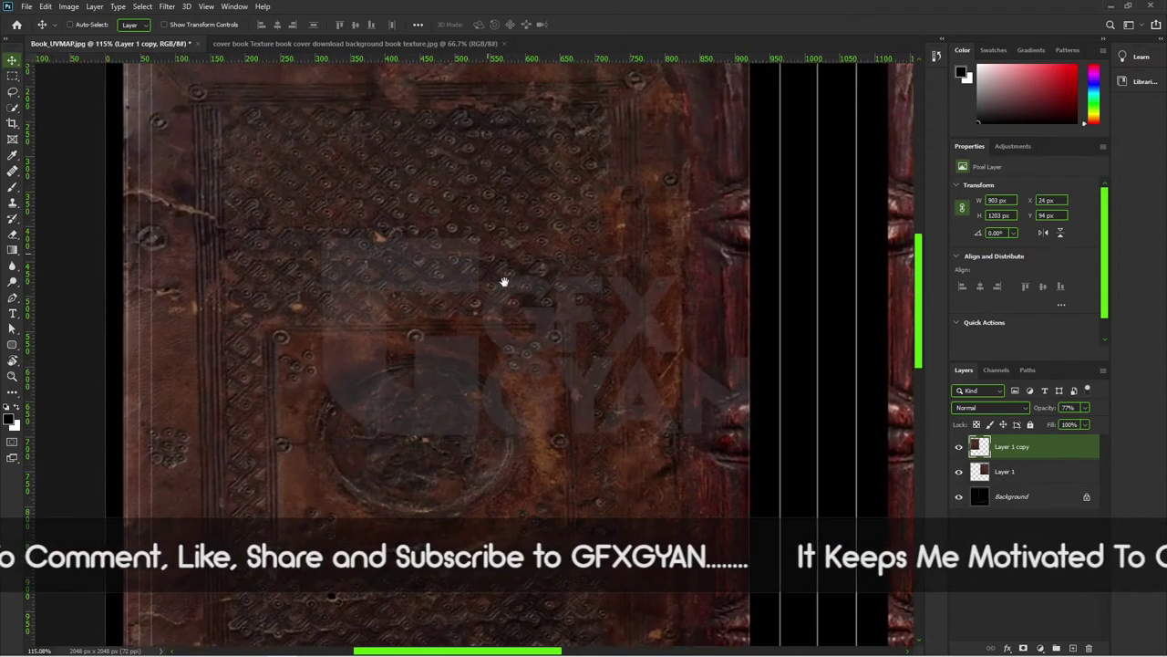
{"action": "scroll", "coordinate": [503, 282], "scroll_direction": "up", "scroll_amount": 2}
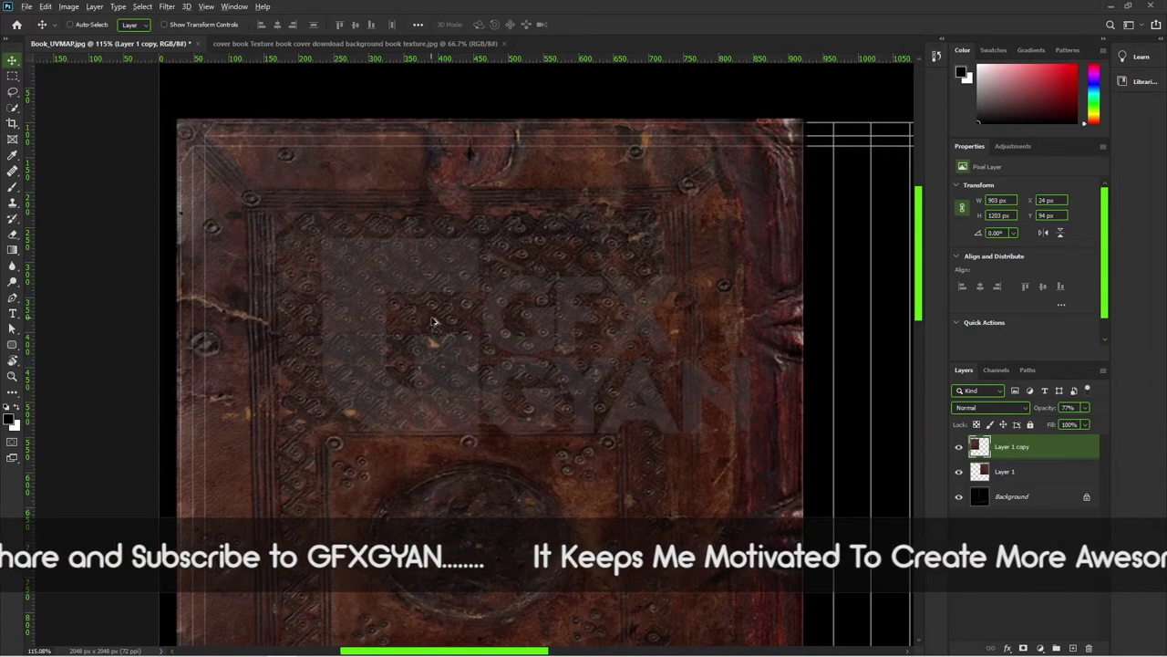
{"action": "scroll", "coordinate": [525, 371], "scroll_direction": "down", "scroll_amount": 5}
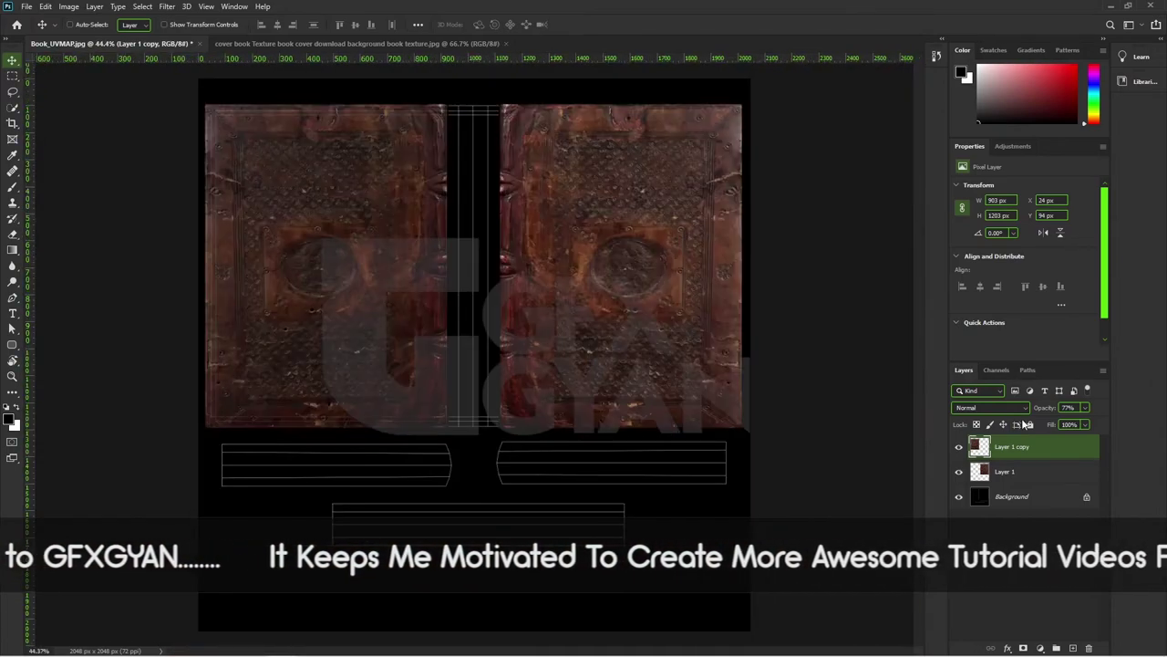
{"action": "left_click_drag", "start_coordinate": [1047, 408], "coordinate": [1125, 419]}
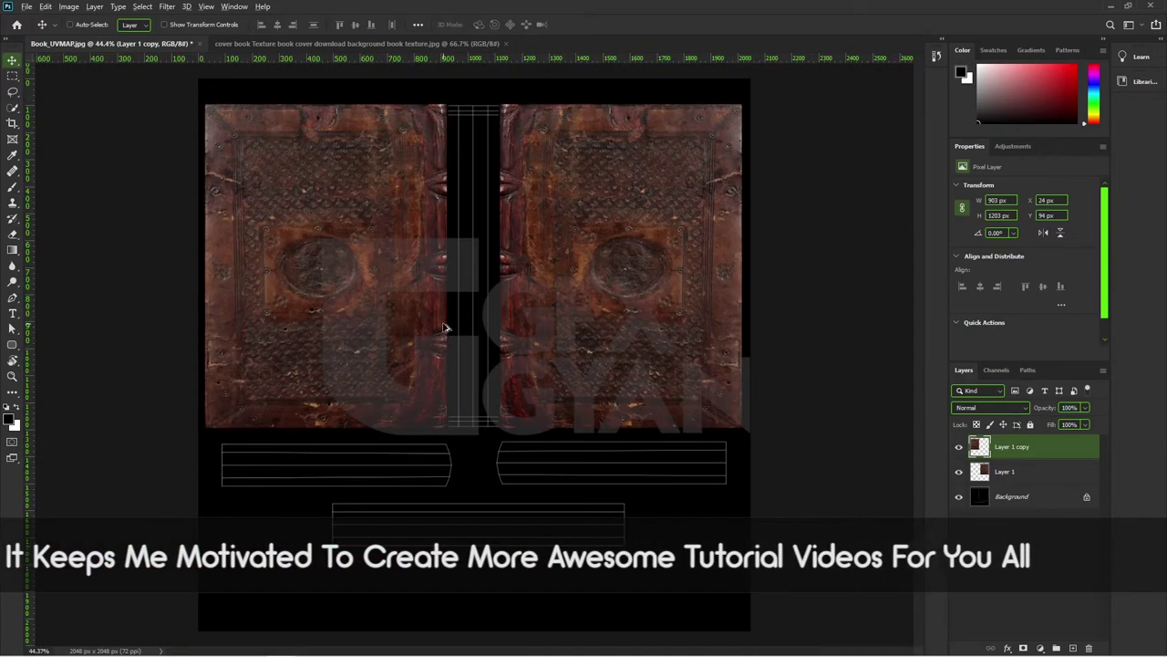
{"action": "scroll", "coordinate": [444, 318], "scroll_direction": "up", "scroll_amount": 1}
Step: Select the spine strip at the cover texture's left edge and return to Book_UVMAP
{"action": "left_click", "coordinate": [365, 43]}
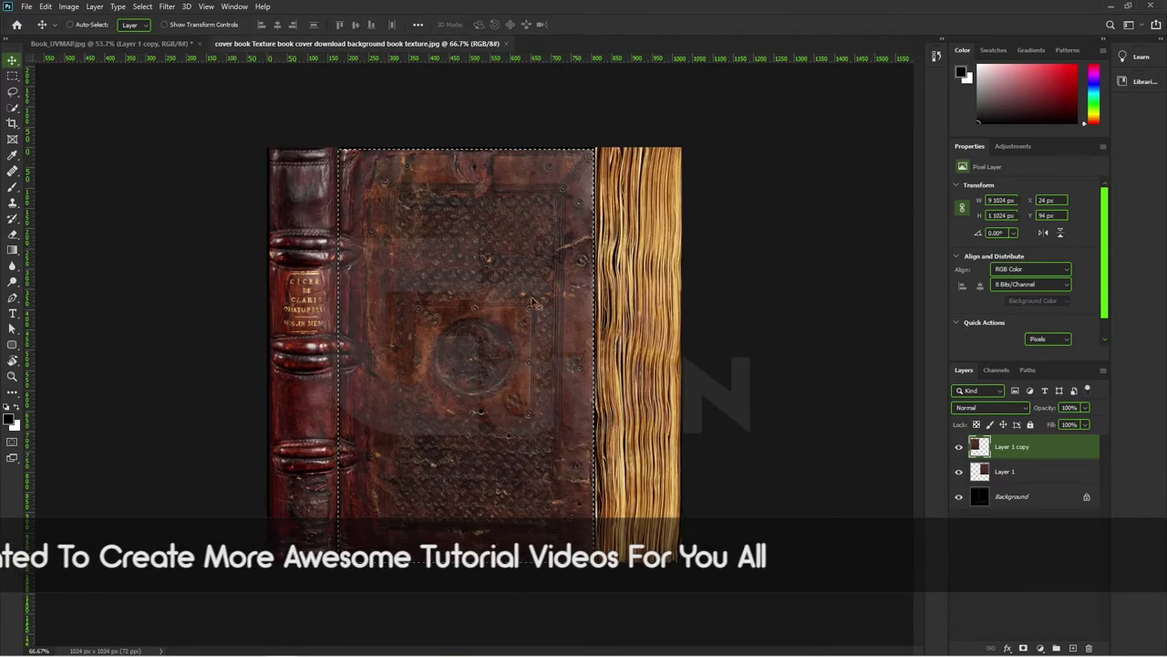
{"action": "key", "text": "ctrl+d"}
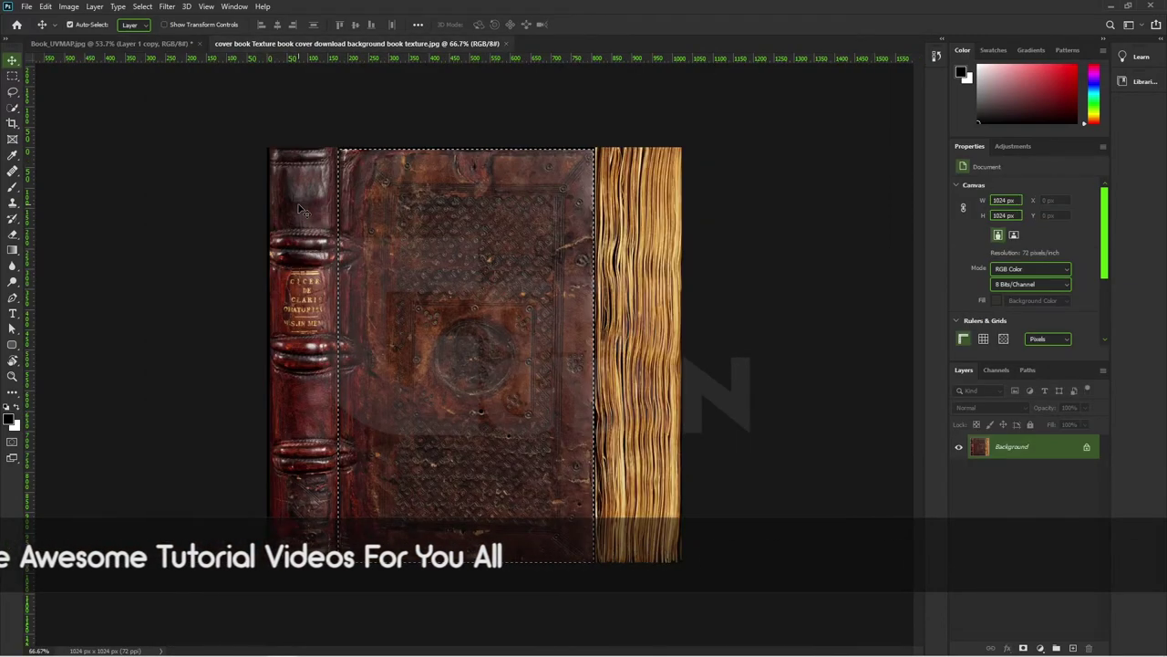
{"action": "left_click", "coordinate": [10, 76]}
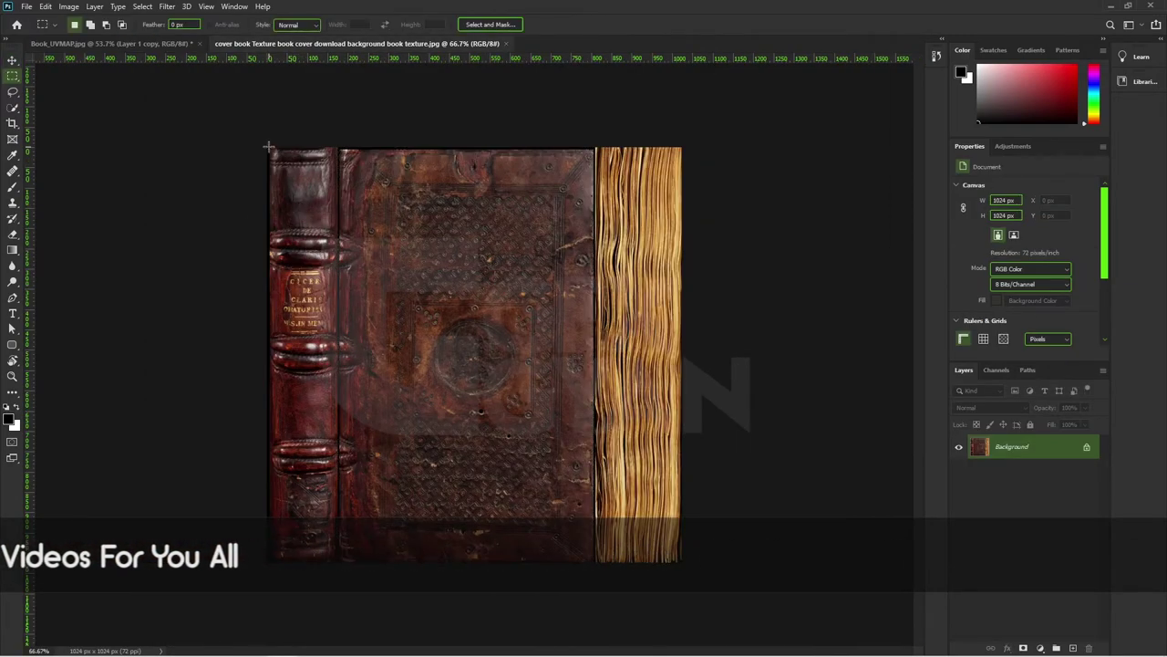
{"action": "mouse_move", "coordinate": [268, 146]}
{"action": "left_mouse_down"}
{"action": "mouse_move", "coordinate": [342, 471]}
{"action": "mouse_move", "coordinate": [337, 562]}
{"action": "left_mouse_up"}
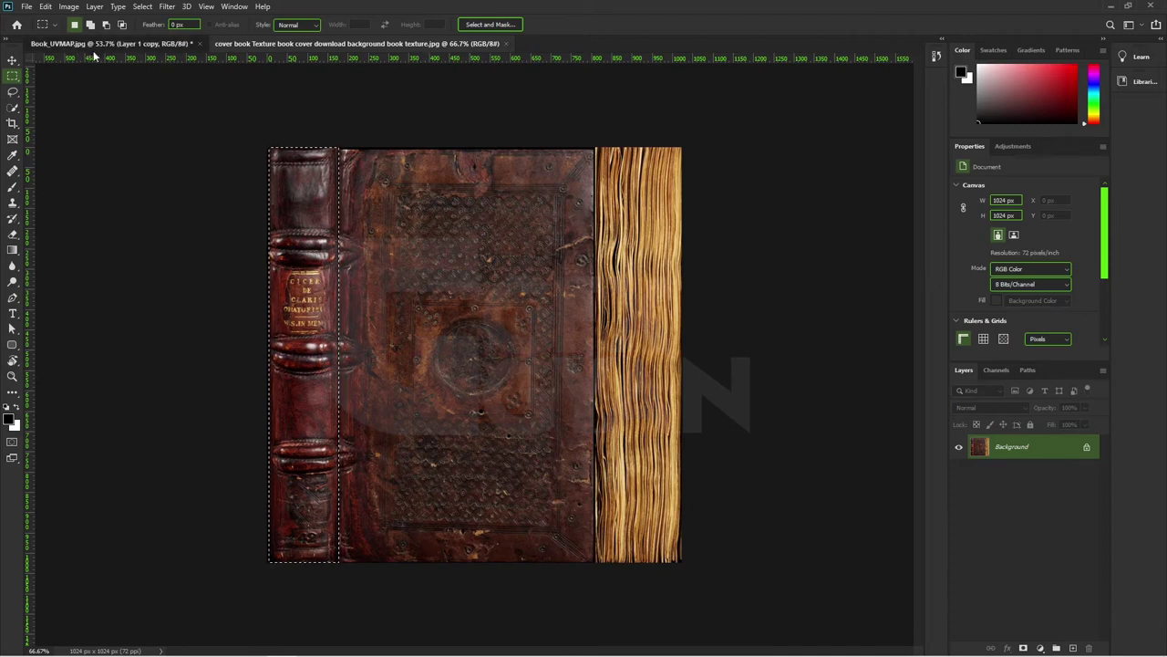
{"action": "left_click", "coordinate": [91, 45]}
Step: Paste the spine as Layer 2 and stretch it to the covers' full height
{"action": "key", "text": "ctrl+v"}
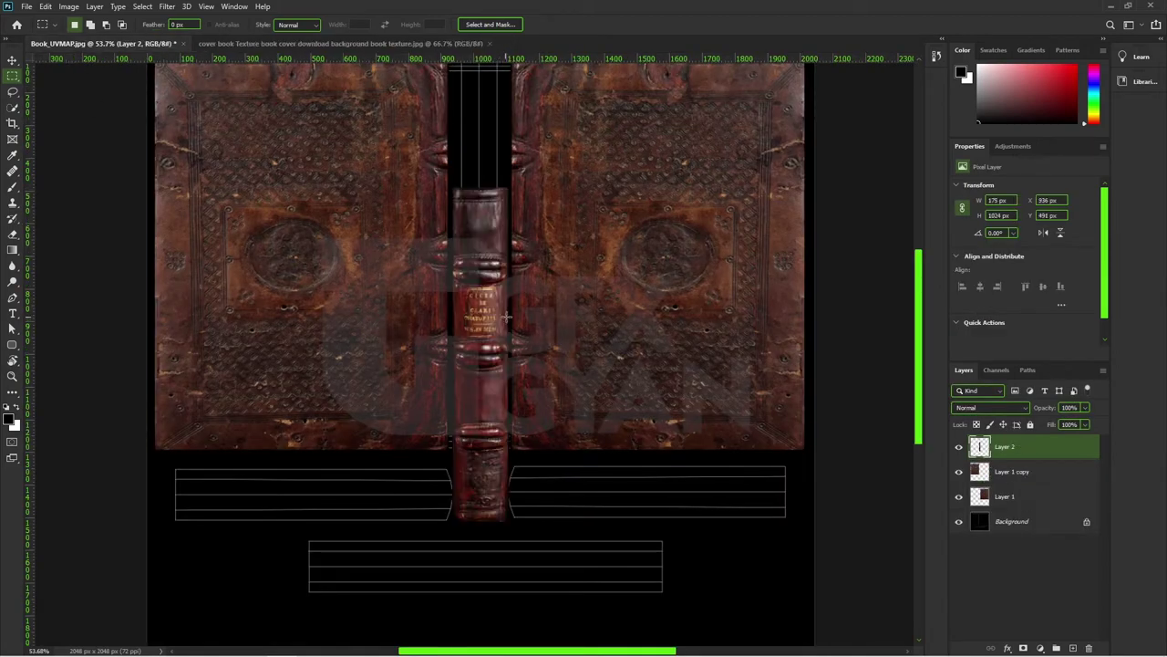
{"action": "mouse_move", "coordinate": [536, 264]}
{"action": "left_mouse_down"}
{"action": "mouse_move", "coordinate": [562, 339]}
{"action": "mouse_move", "coordinate": [517, 195]}
{"action": "left_mouse_up"}
{"action": "key", "text": "v"}
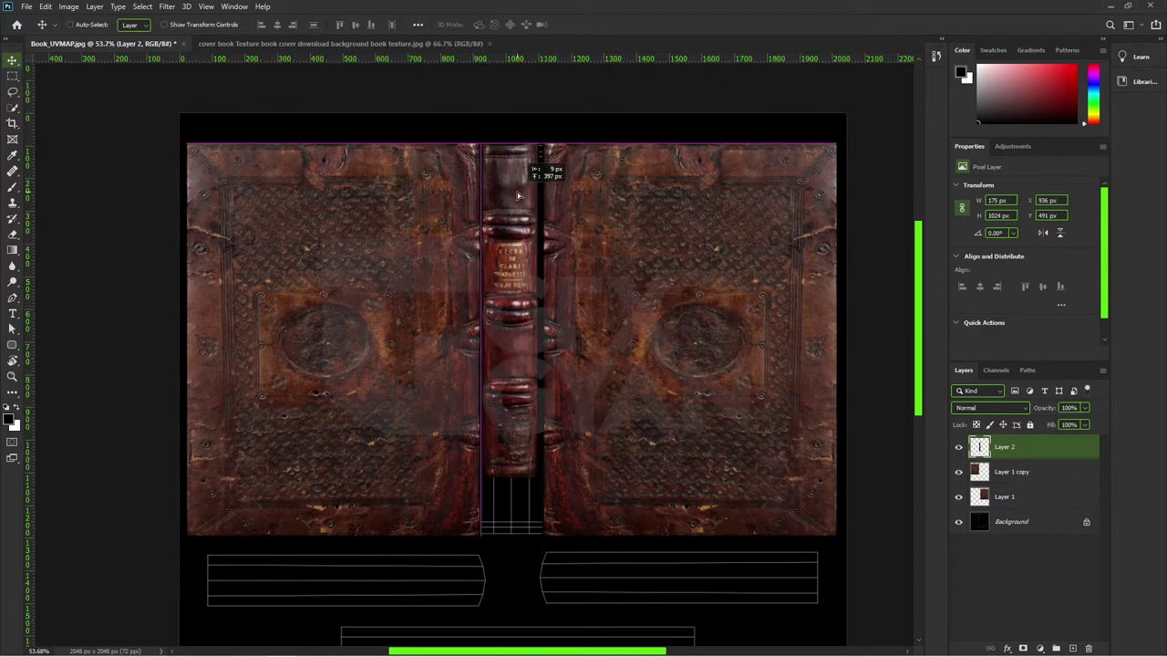
{"action": "key", "text": "ctrl"}
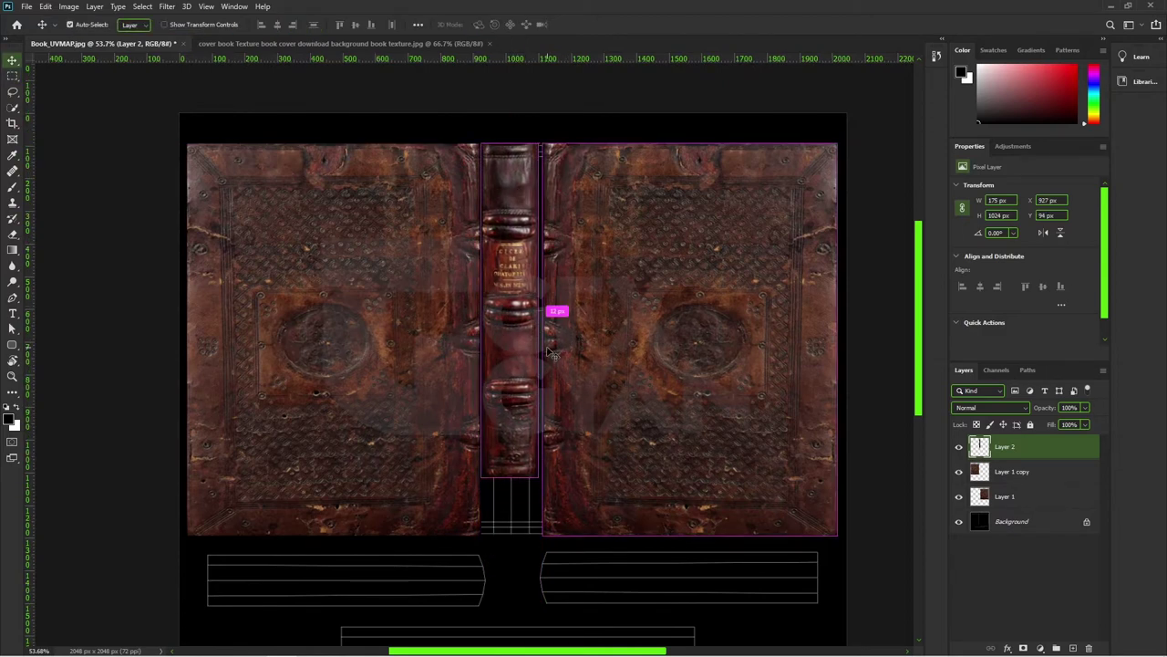
{"action": "key", "text": "ctrl+t"}
{"action": "left_click_drag", "start_coordinate": [543, 477], "coordinate": [549, 538]}
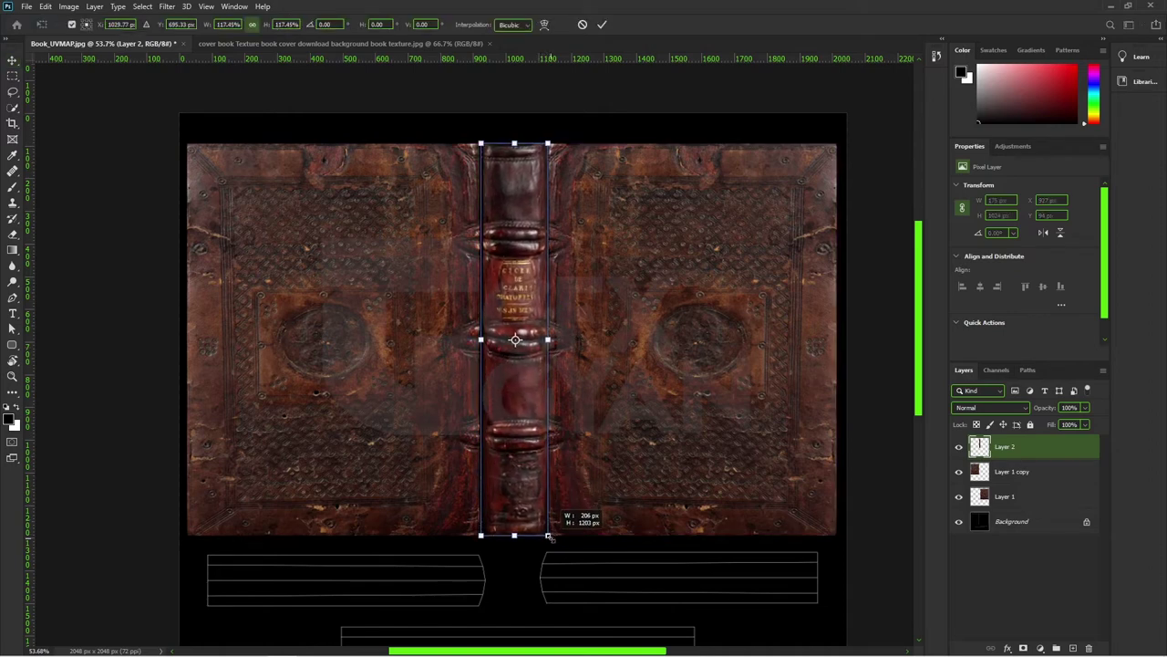
{"action": "left_click_drag", "start_coordinate": [548, 536], "coordinate": [548, 536]}
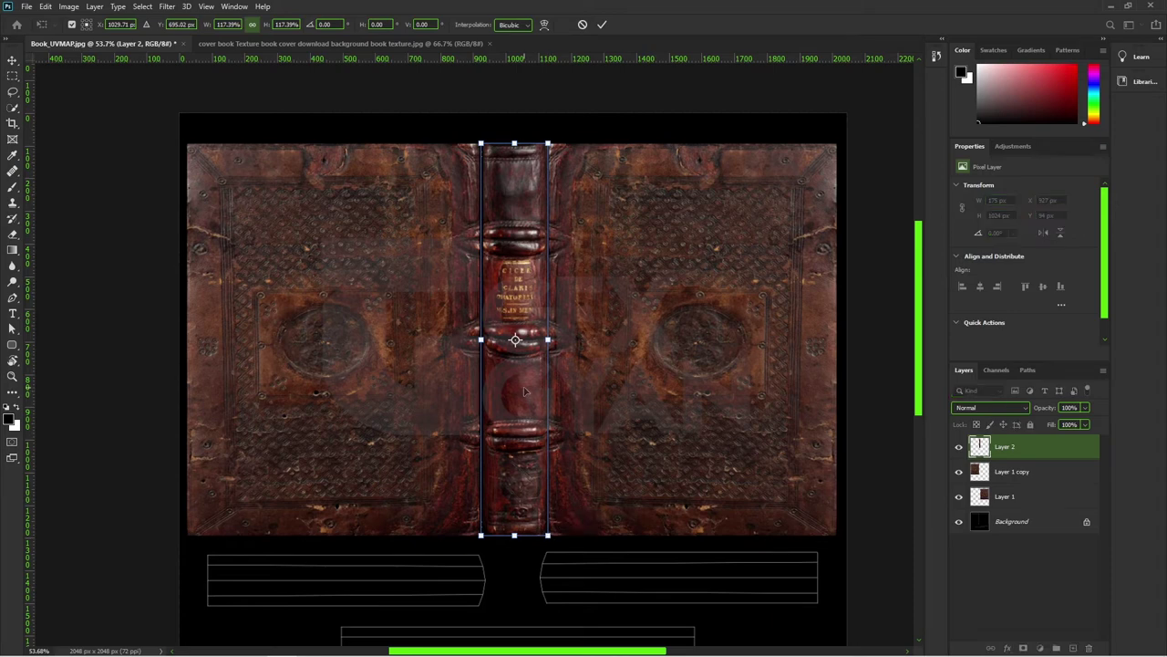
{"action": "key", "text": "Return"}
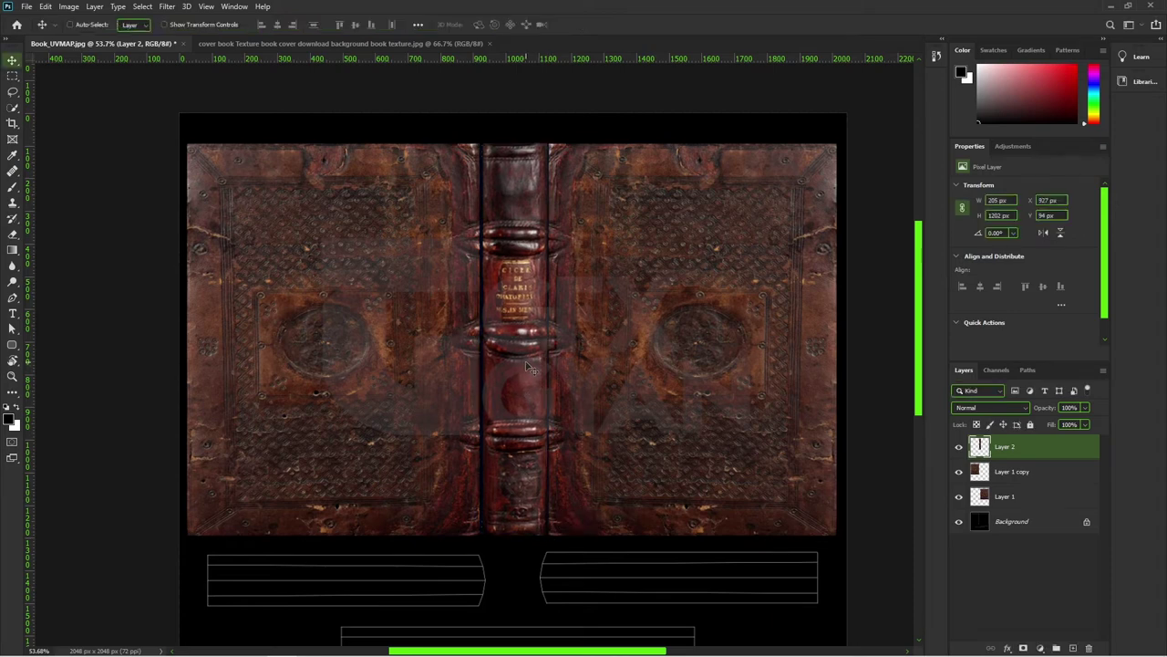
{"action": "key", "text": "Left"}
{"action": "key", "text": "Left"}
{"action": "key", "text": "Left"}
{"action": "key", "text": "Left"}
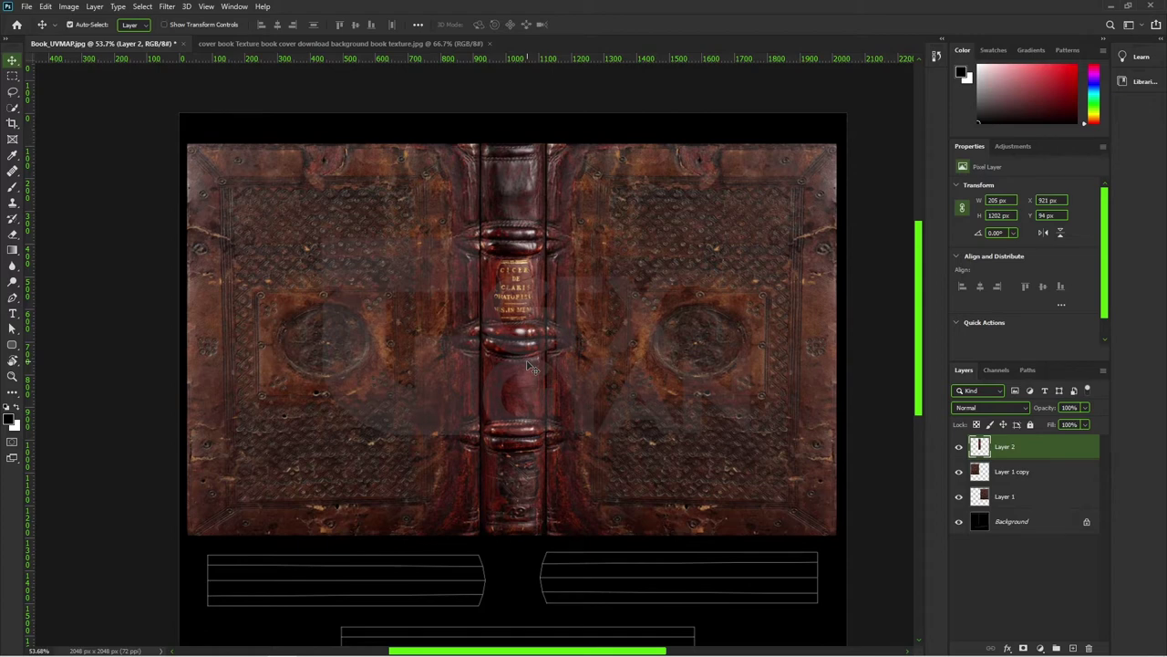
Step: Enlarge the spine slightly to fill the central UV strip
{"action": "key", "text": "ctrl+t"}
{"action": "left_click_drag", "start_coordinate": [545, 536], "coordinate": [551, 539]}
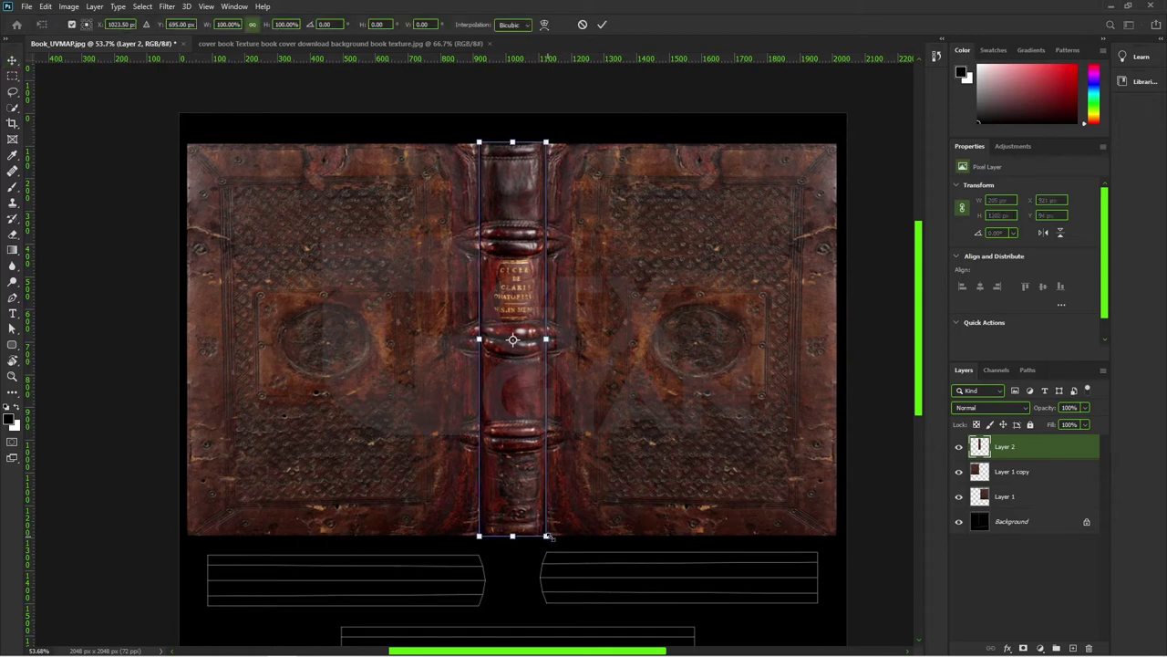
{"action": "key", "text": "Return"}
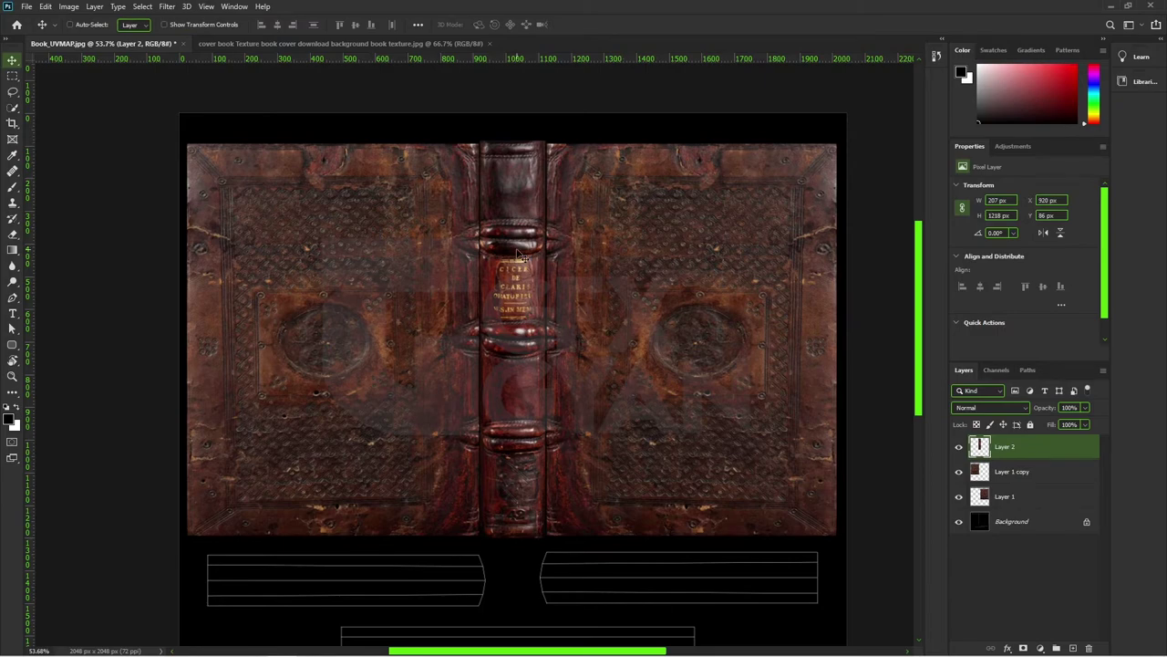
{"action": "scroll", "coordinate": [527, 234], "scroll_direction": "up", "scroll_amount": 3}
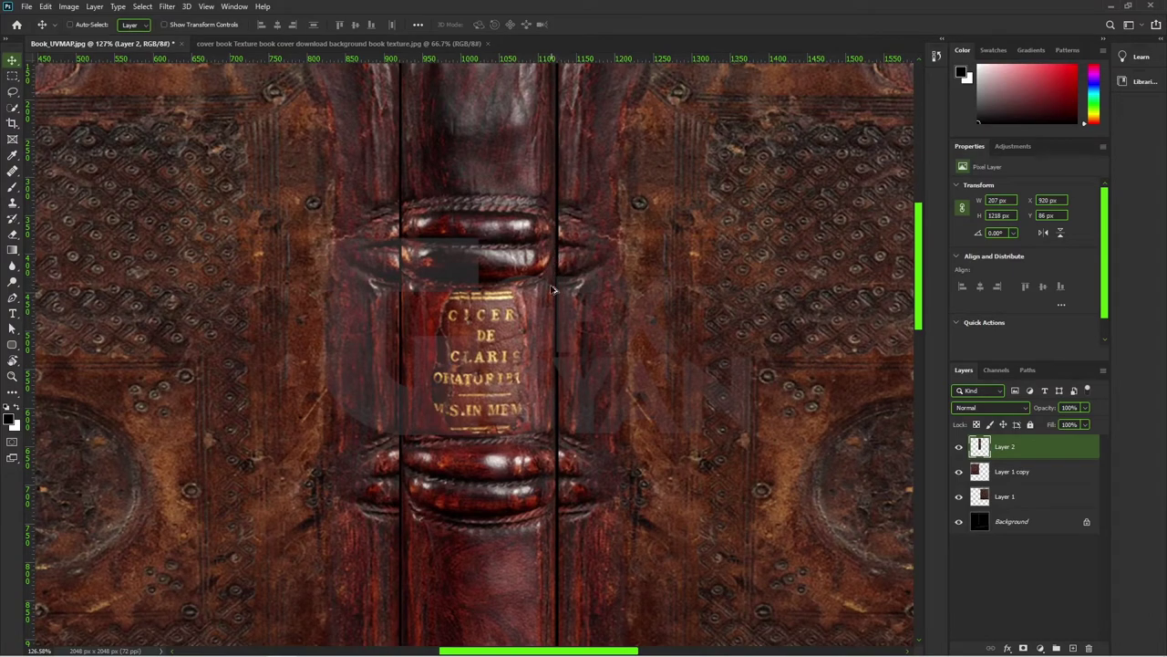
{"action": "scroll", "coordinate": [559, 335], "scroll_direction": "down", "scroll_amount": 1}
{"action": "scroll", "coordinate": [558, 334], "scroll_direction": "down", "scroll_amount": 1}
{"action": "scroll", "coordinate": [552, 378], "scroll_direction": "down", "scroll_amount": 1}
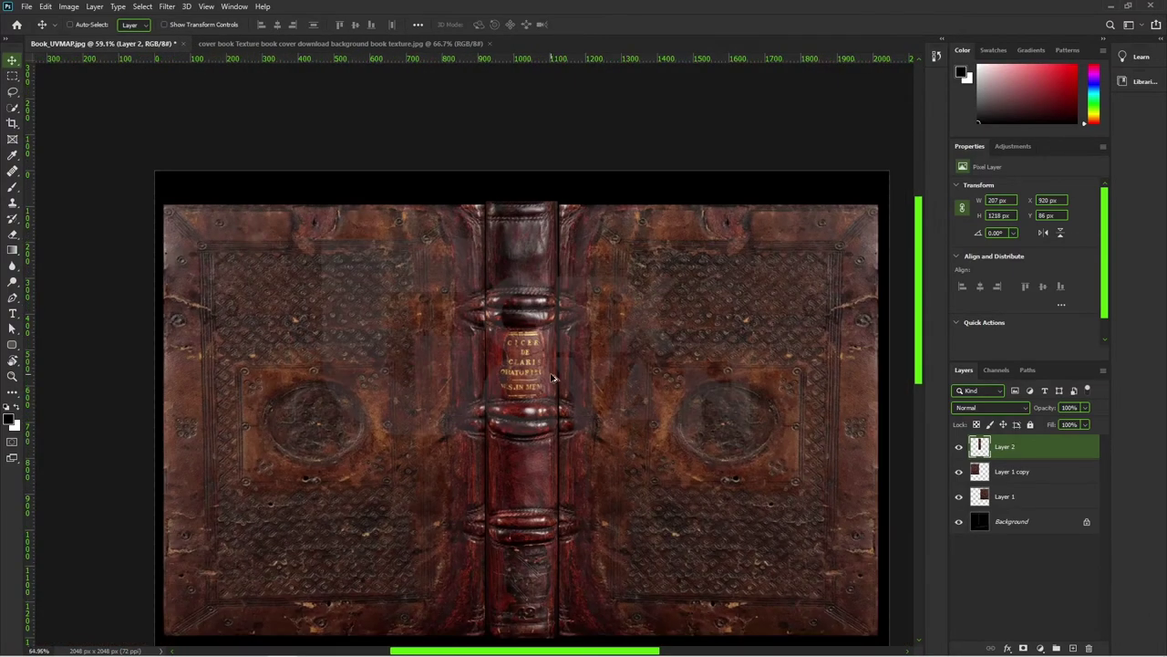
{"action": "scroll", "coordinate": [552, 377], "scroll_direction": "up", "scroll_amount": 1}
Step: Widen the spine to about 104.56% (233×1218 px) and move Layer 2 below Layer 1
{"action": "key", "text": "ctrl+t"}
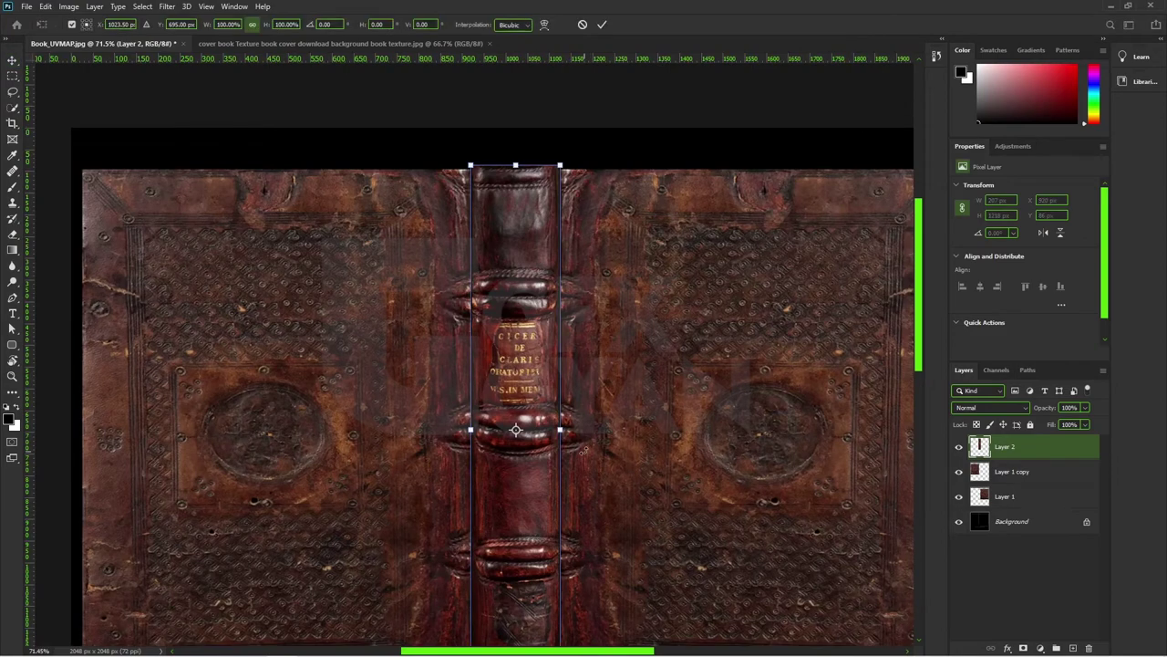
{"action": "scroll", "coordinate": [573, 450], "scroll_direction": "up", "scroll_amount": 1}
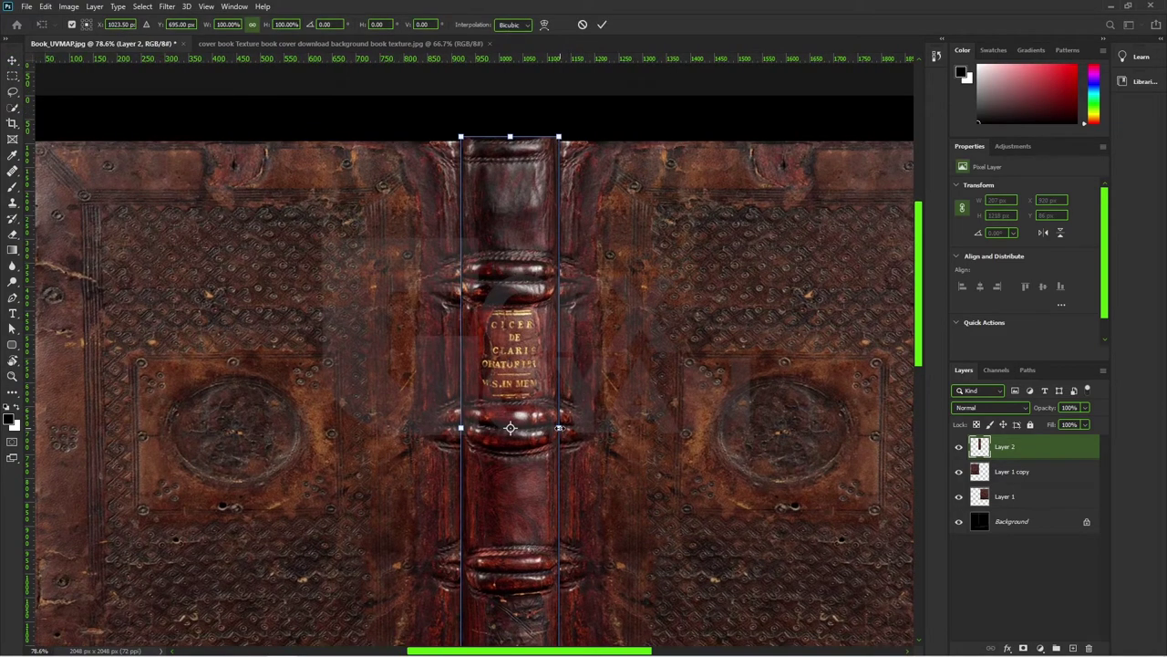
{"action": "left_click_drag", "start_coordinate": [559, 428], "coordinate": [563, 428]}
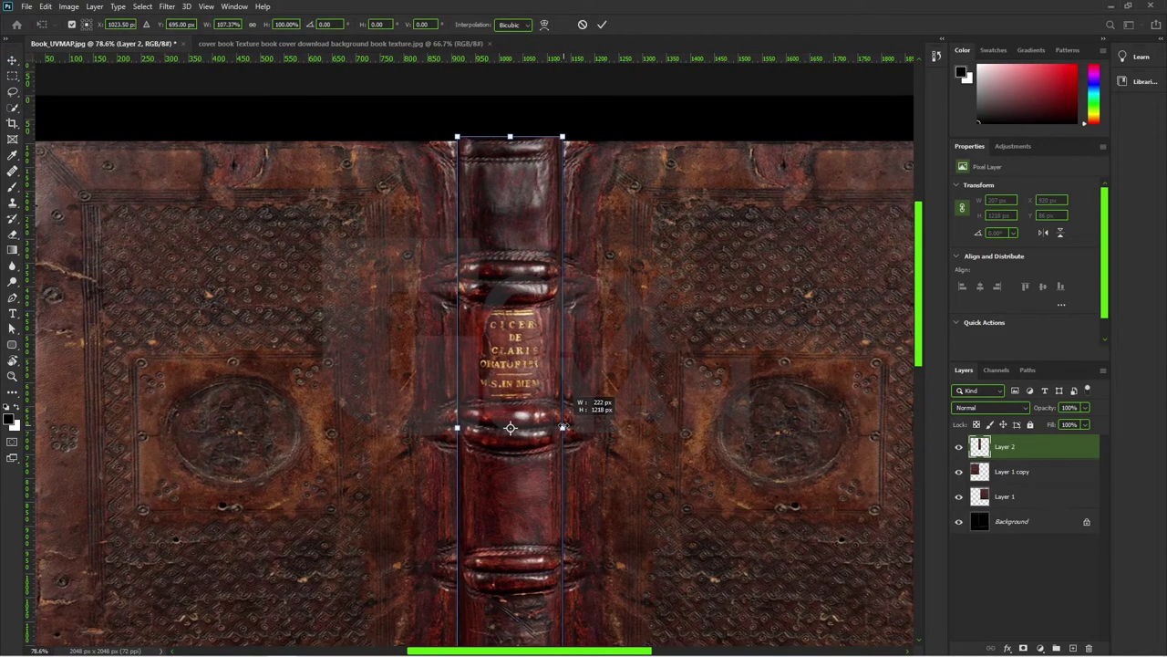
{"action": "key", "text": "Return"}
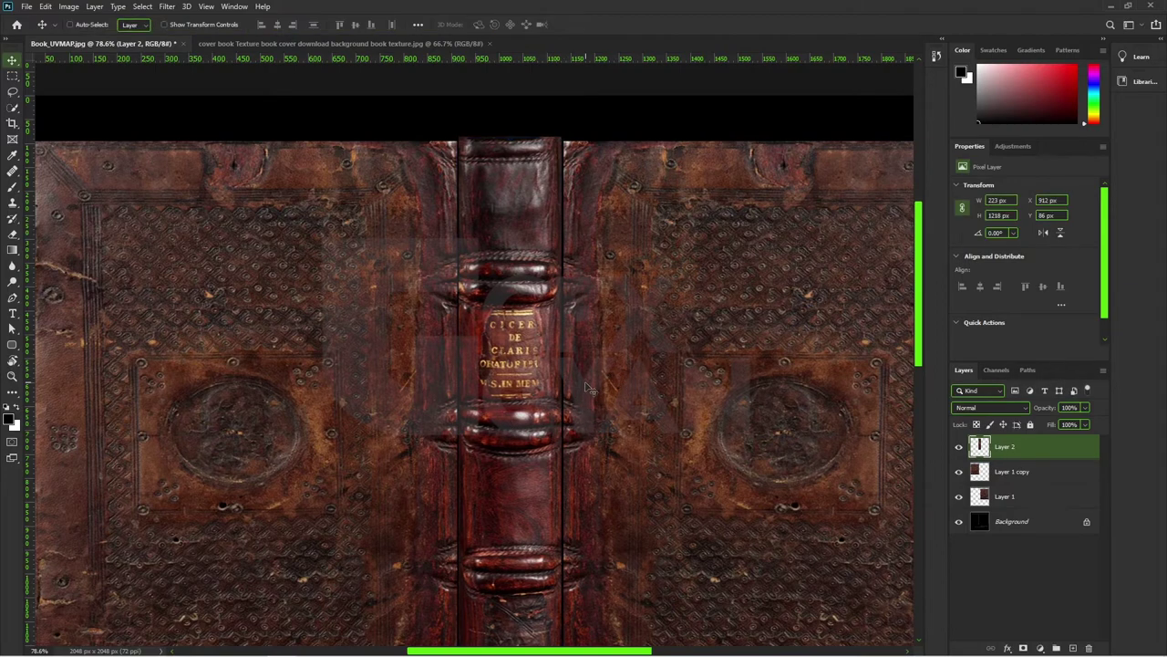
{"action": "key", "text": "ctrl+t"}
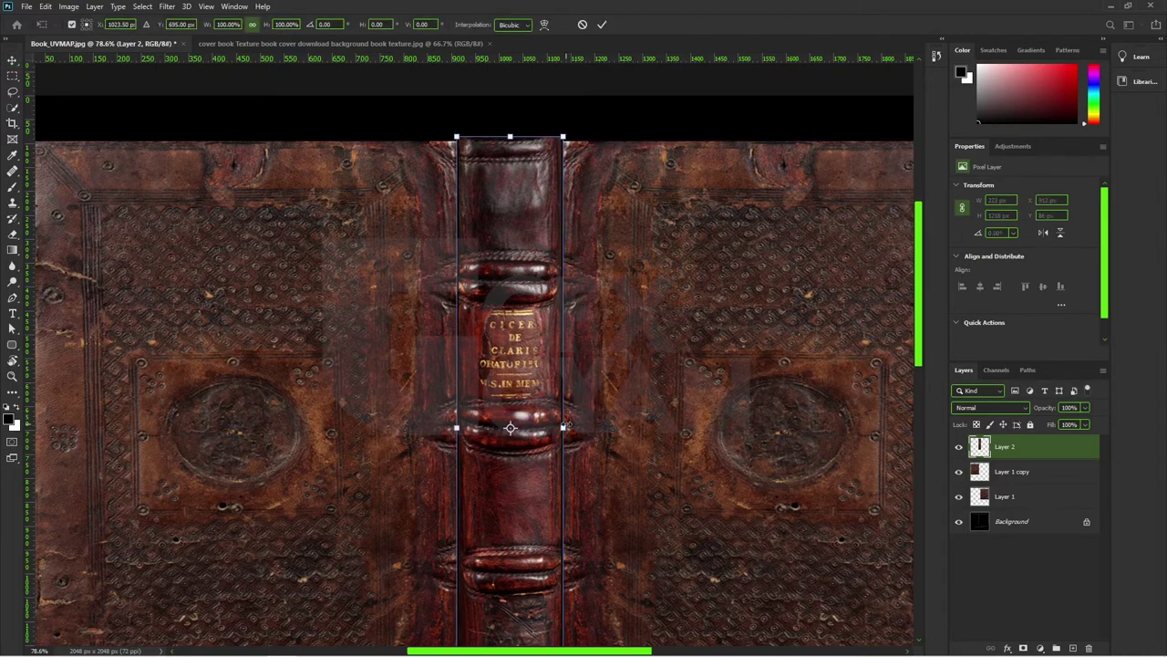
{"action": "left_click_drag", "start_coordinate": [563, 428], "coordinate": [567, 428]}
{"action": "key", "text": "Return"}
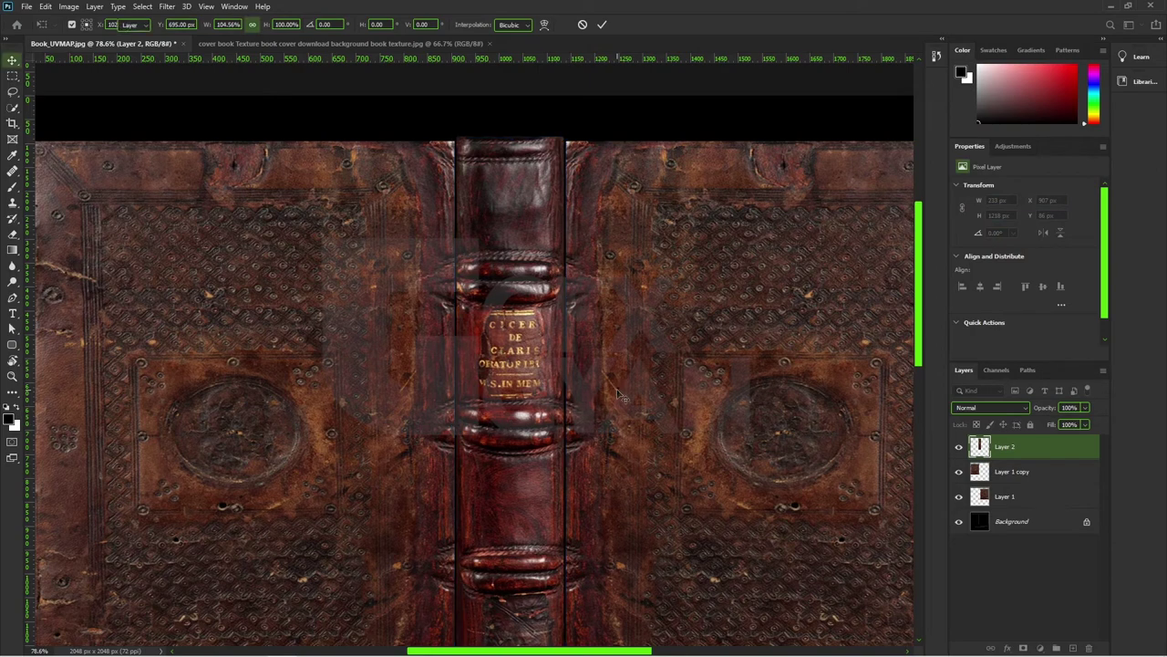
{"action": "left_click_drag", "start_coordinate": [1015, 449], "coordinate": [1008, 508]}
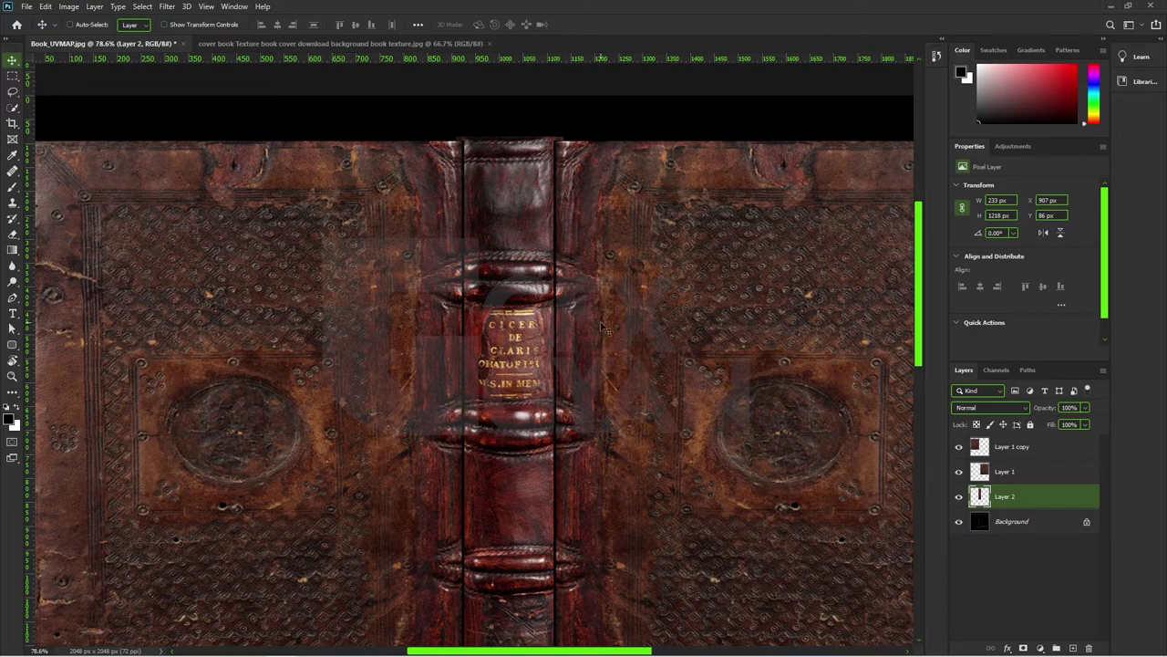
Step: Add a new Layer 3 above Layer 1 copy and select the Healing Brush tool
{"action": "left_click", "coordinate": [999, 448]}
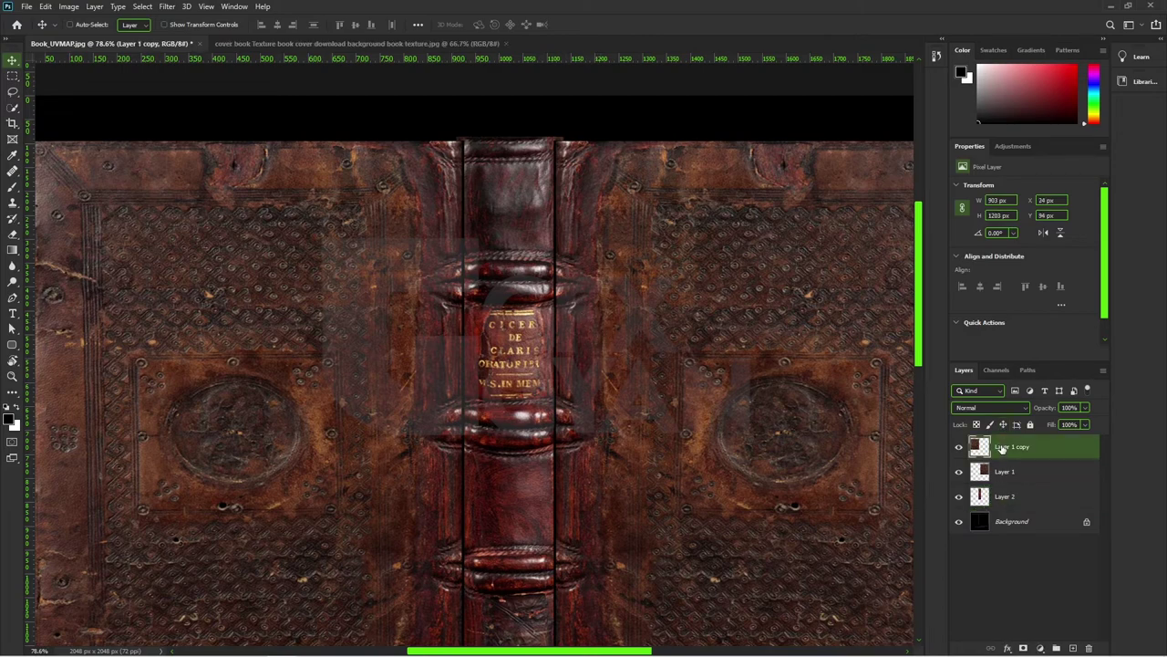
{"action": "left_click", "coordinate": [1073, 647]}
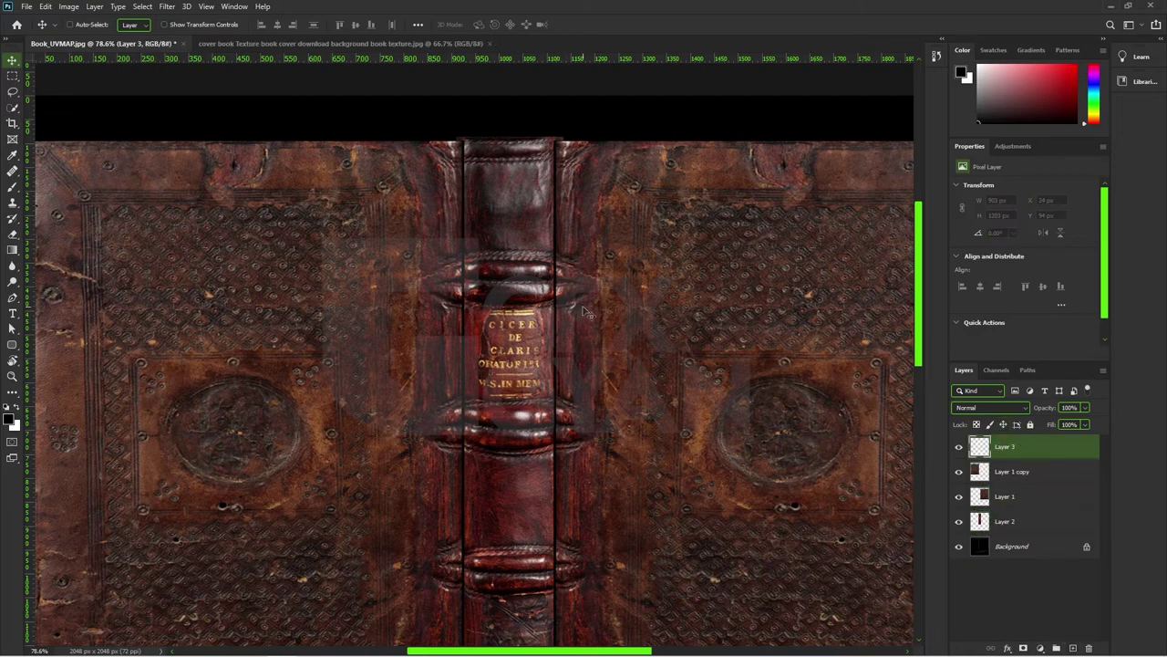
{"action": "left_click", "coordinate": [12, 203]}
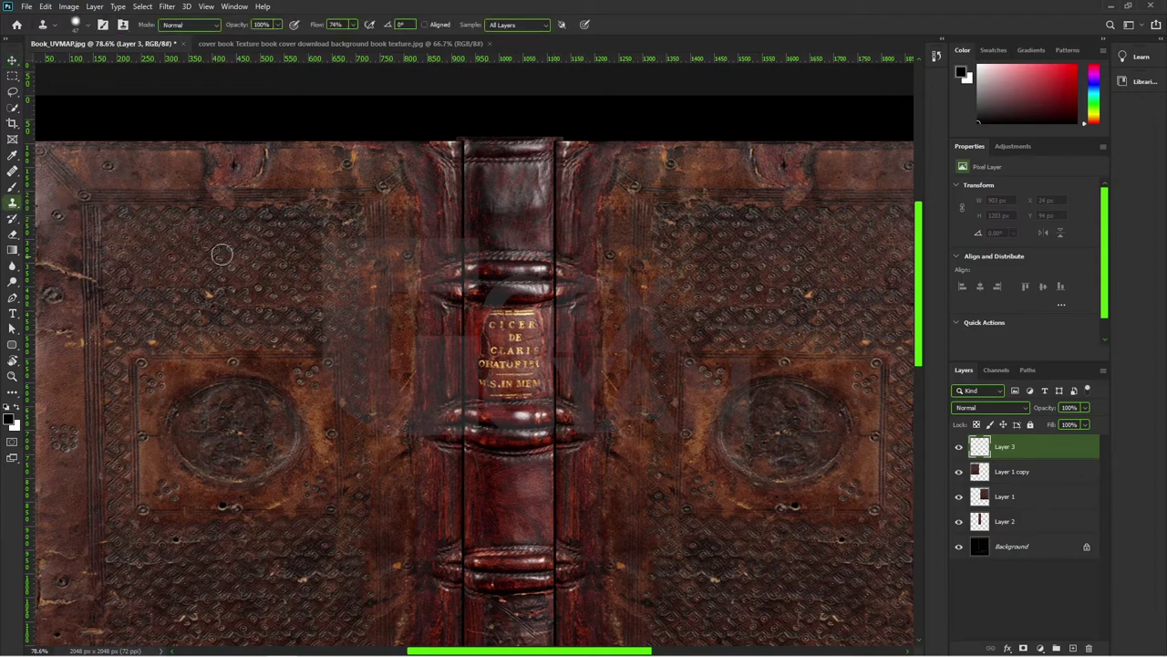
{"action": "left_click", "coordinate": [13, 172]}
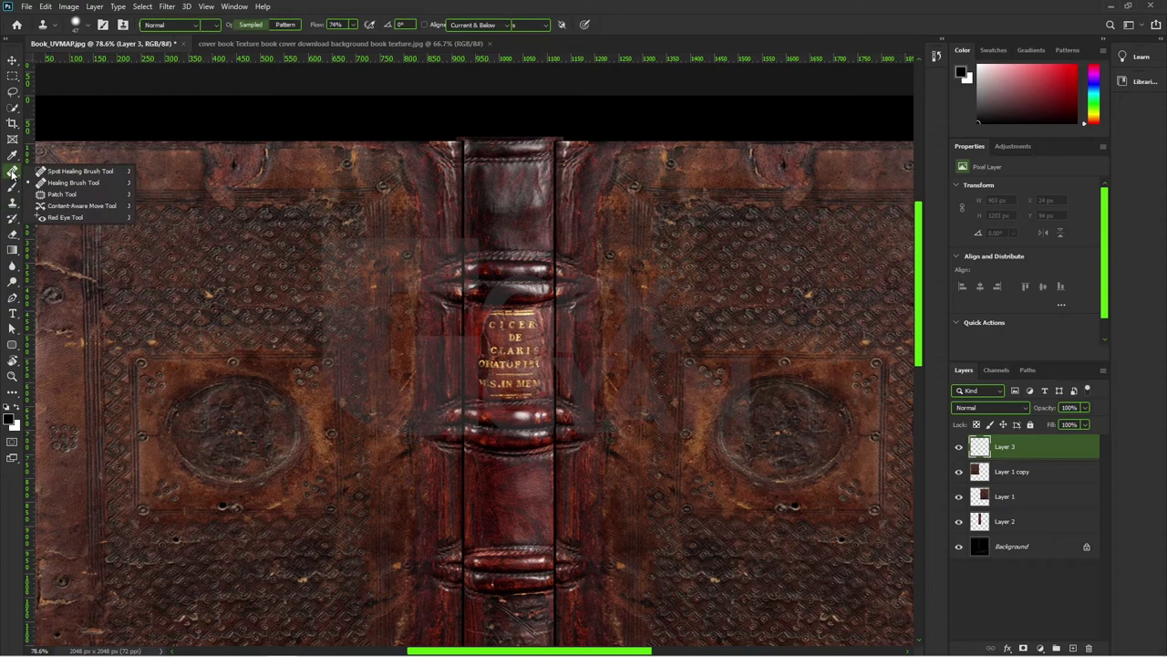
{"action": "left_click", "coordinate": [69, 186]}
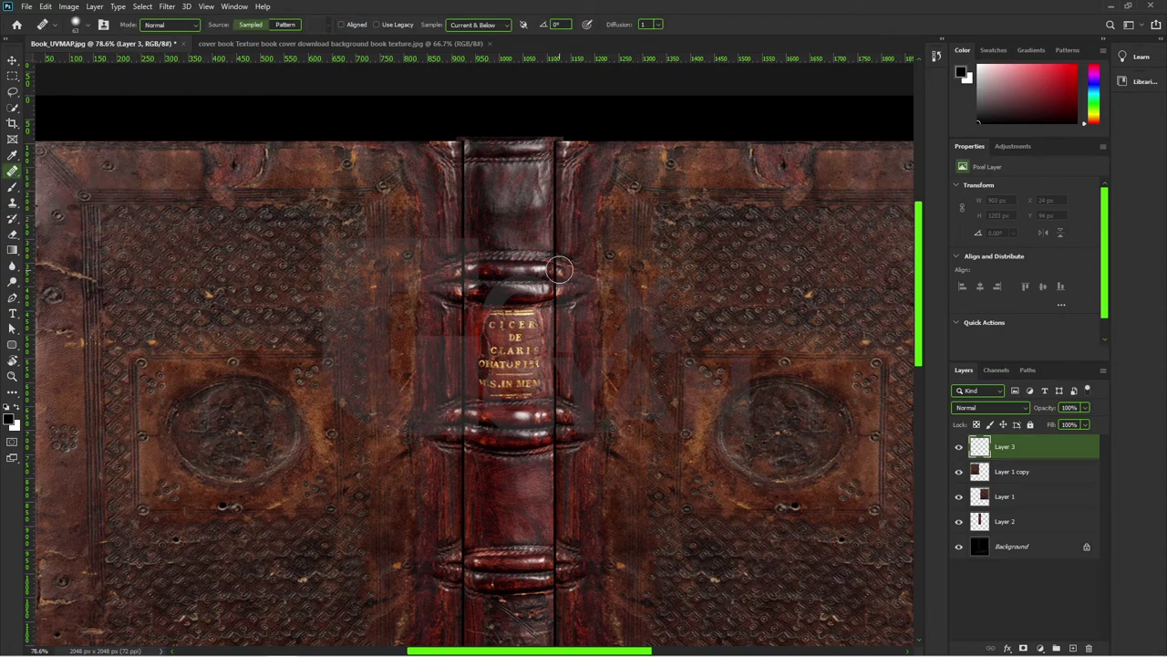
Step: Heal the vertical seam across the spine band, dismissing the missing-source warning
{"action": "scroll", "coordinate": [559, 269], "scroll_direction": "up", "scroll_amount": 1}
{"action": "scroll", "coordinate": [559, 269], "scroll_direction": "up", "scroll_amount": 2}
{"action": "scroll", "coordinate": [575, 278], "scroll_direction": "up", "scroll_amount": 2}
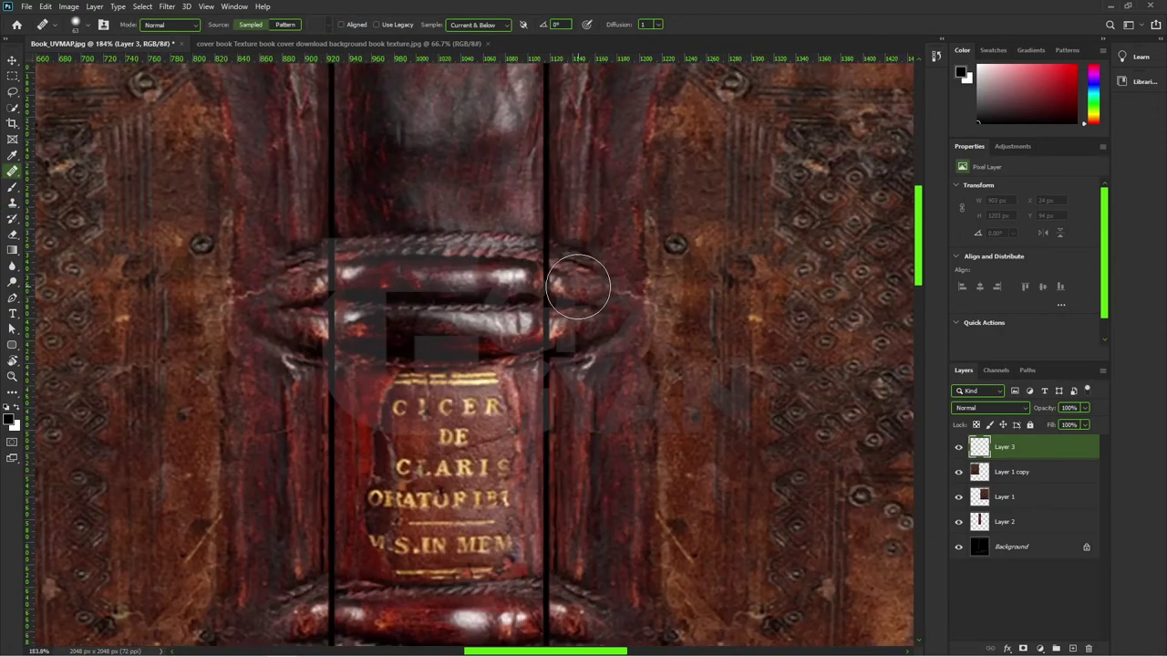
{"action": "left_click", "coordinate": [555, 274]}
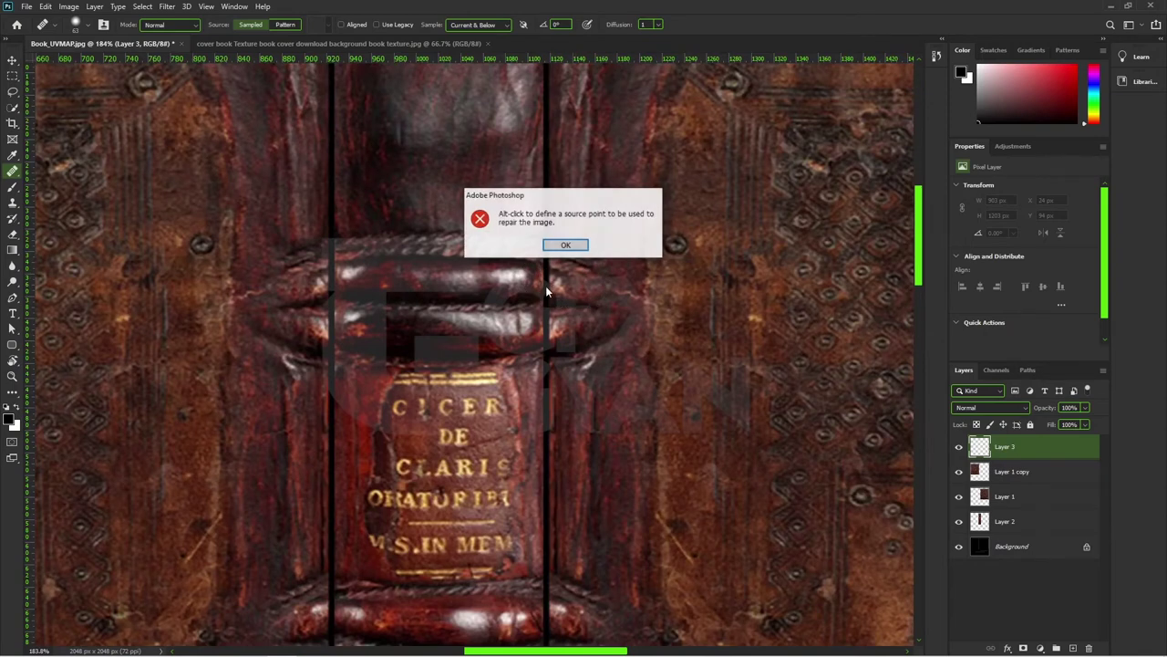
{"action": "left_click", "coordinate": [564, 242]}
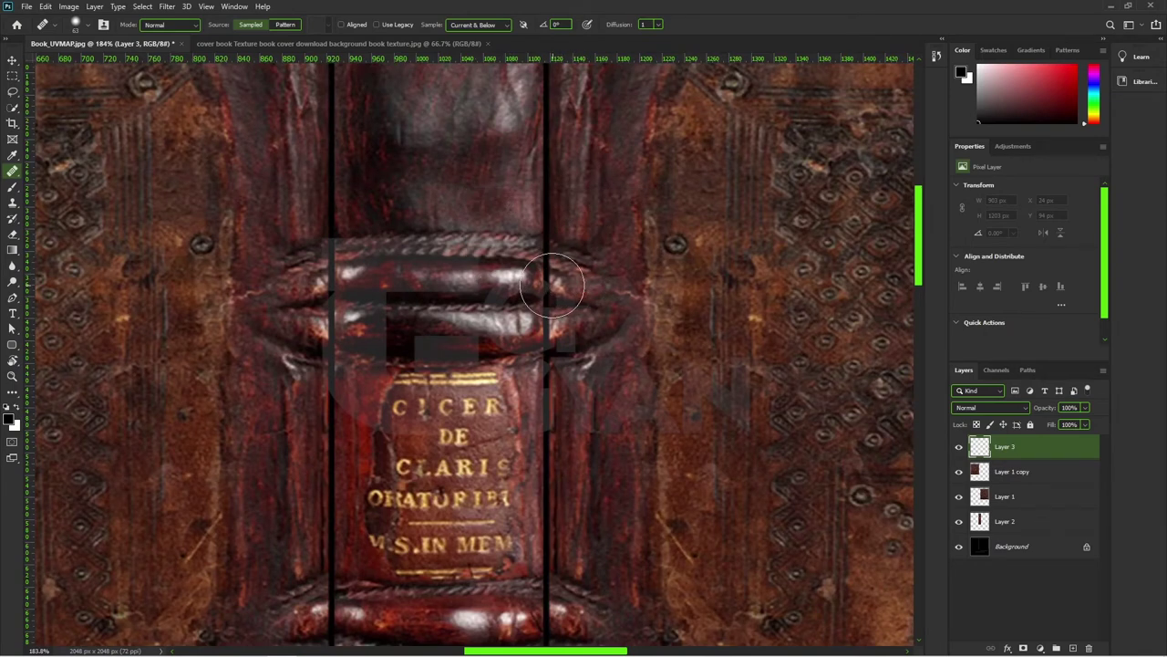
{"action": "left_click_drag", "start_coordinate": [552, 286], "coordinate": [552, 321]}
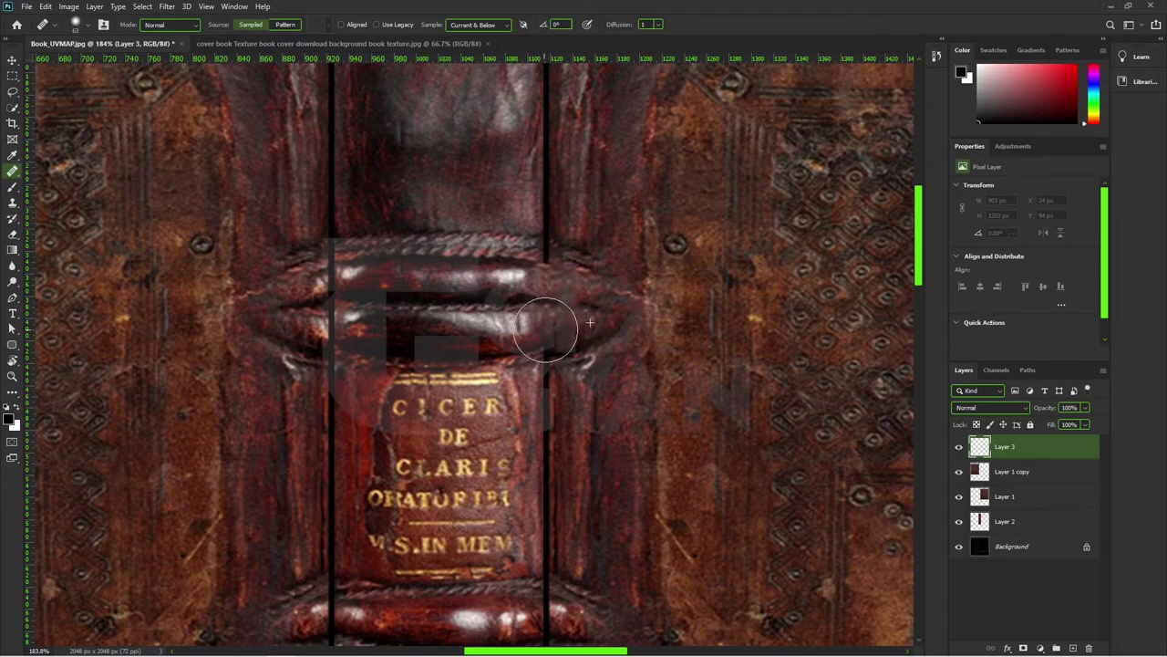
Step: Heal the seams running further down beside the upper spine panel
{"action": "scroll", "coordinate": [672, 264], "scroll_direction": "up", "scroll_amount": 5}
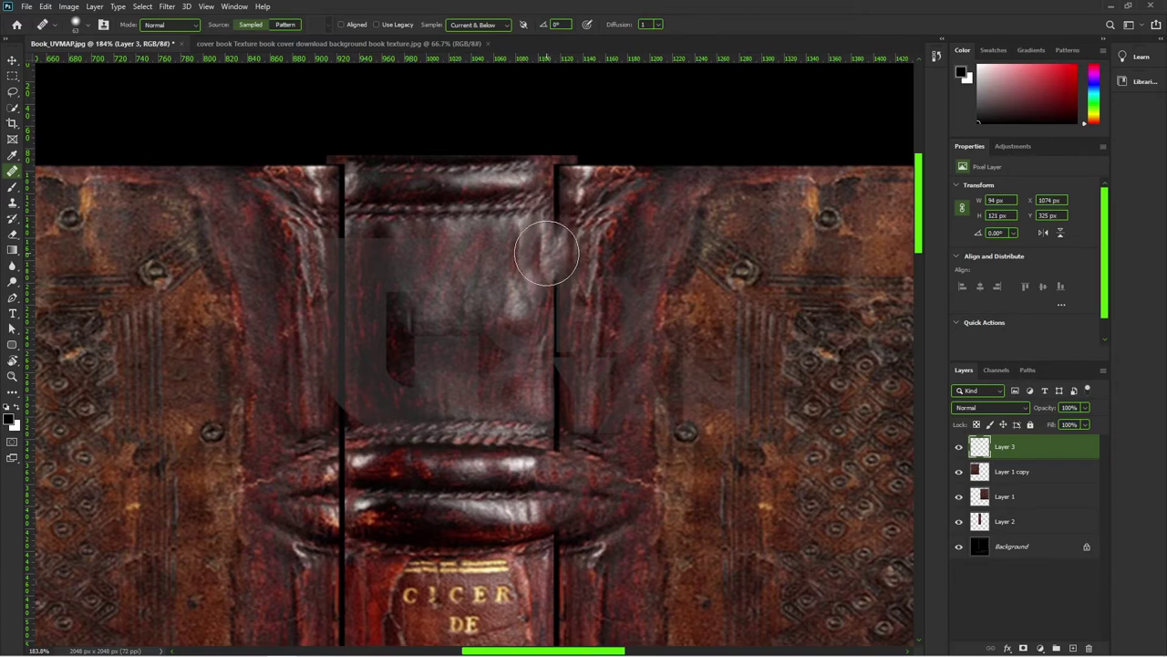
{"action": "left_click_drag", "start_coordinate": [551, 233], "coordinate": [552, 333]}
{"action": "left_click_drag", "start_coordinate": [552, 246], "coordinate": [552, 393]}
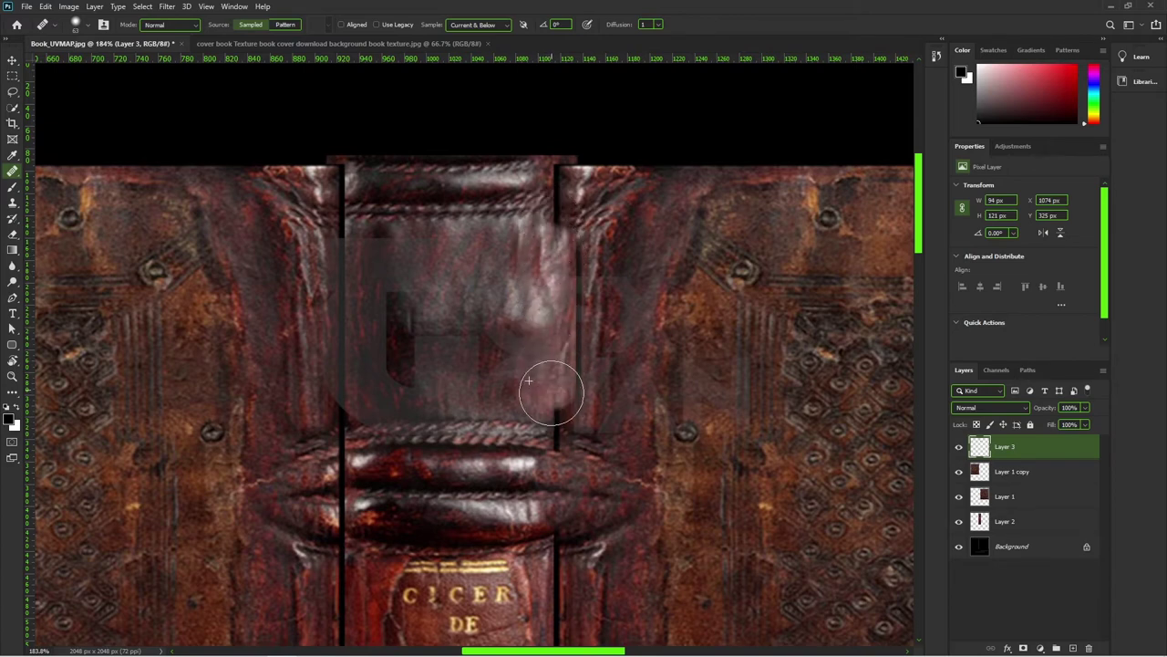
{"action": "mouse_move", "coordinate": [598, 260]}
{"action": "left_mouse_down"}
{"action": "mouse_move", "coordinate": [578, 410]}
{"action": "mouse_move", "coordinate": [564, 400]}
{"action": "left_mouse_up"}
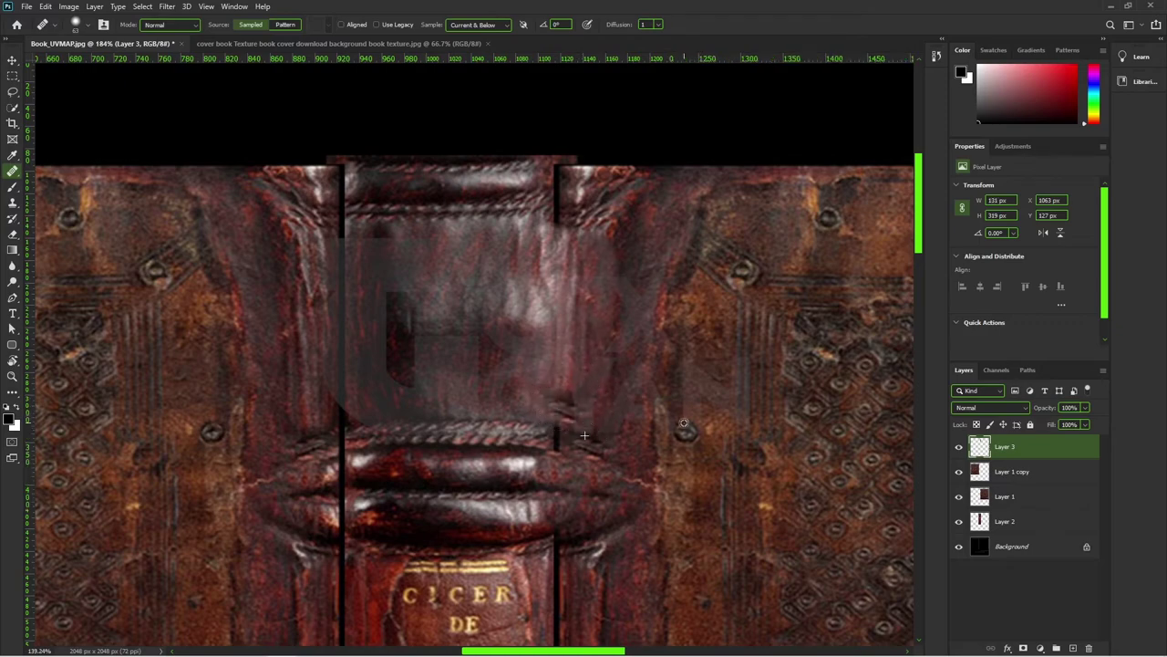
{"action": "scroll", "coordinate": [633, 330], "scroll_direction": "down", "scroll_amount": 1}
{"action": "scroll", "coordinate": [633, 330], "scroll_direction": "up", "scroll_amount": 1}
{"action": "scroll", "coordinate": [640, 333], "scroll_direction": "up", "scroll_amount": 2}
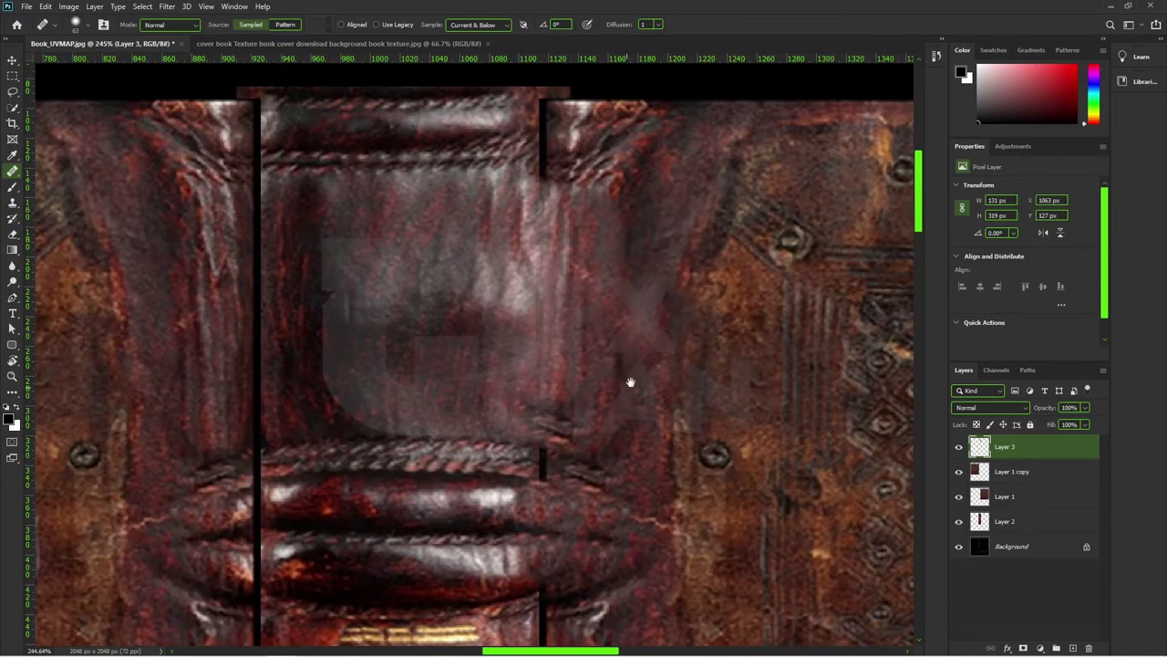
{"action": "left_click_drag", "start_coordinate": [628, 385], "coordinate": [655, 352]}
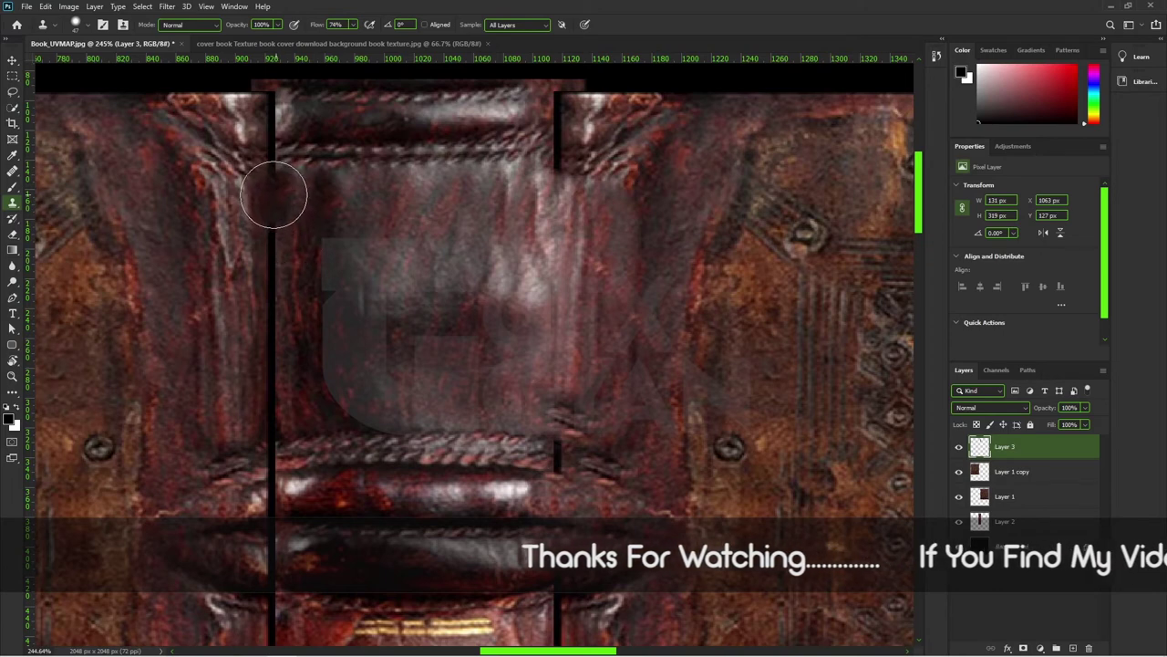
Step: Clone sampled leather over the seams on the panel's edge and top-left corner
{"action": "left_click_drag", "start_coordinate": [273, 187], "coordinate": [271, 433]}
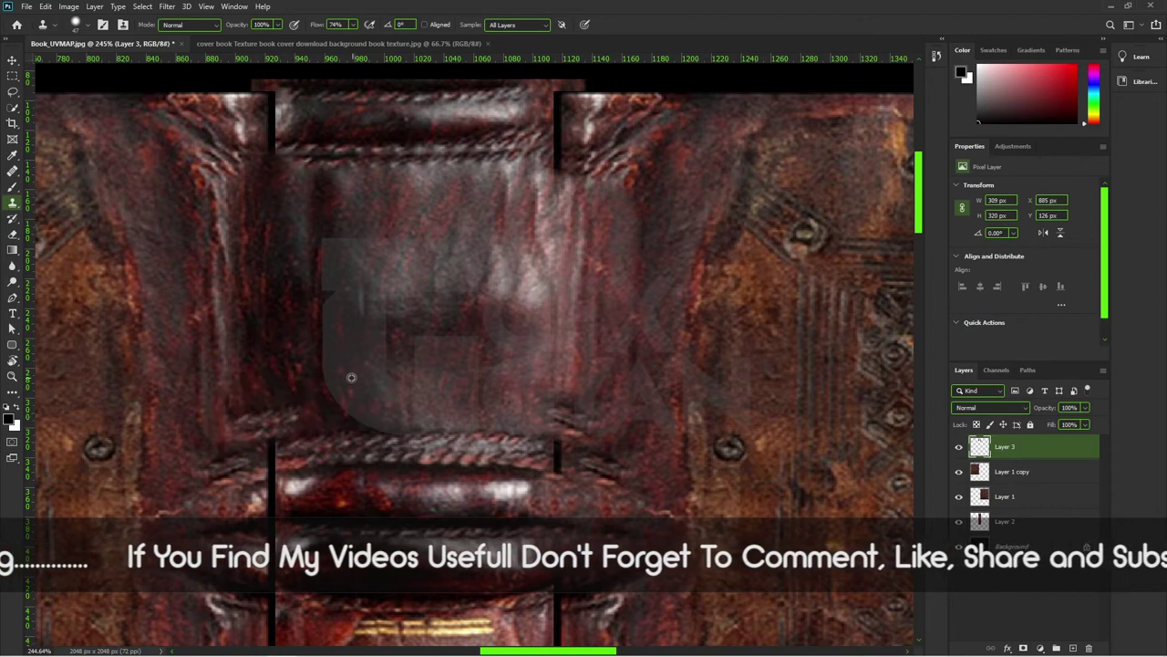
{"action": "left_click", "coordinate": [314, 376], "text": "alt"}
{"action": "left_click_drag", "start_coordinate": [248, 417], "coordinate": [276, 419]}
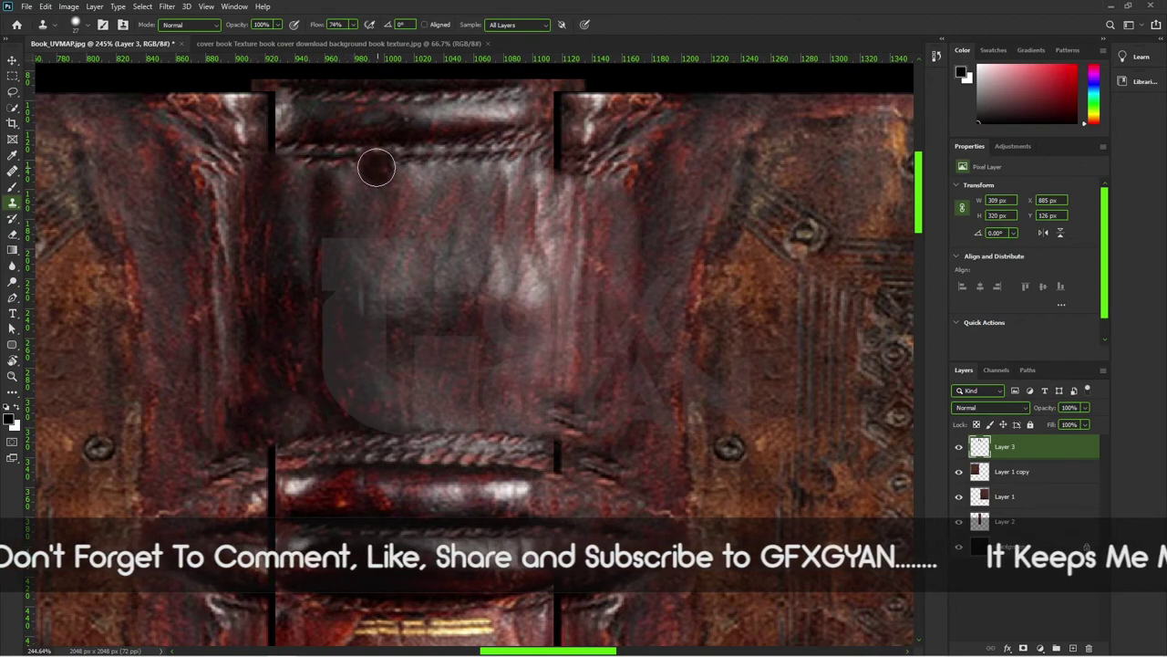
{"action": "mouse_move", "coordinate": [280, 150]}
{"action": "left_mouse_down"}
{"action": "mouse_move", "coordinate": [261, 151]}
{"action": "mouse_move", "coordinate": [272, 110]}
{"action": "left_mouse_up"}
{"action": "left_click", "coordinate": [301, 124], "text": "alt"}
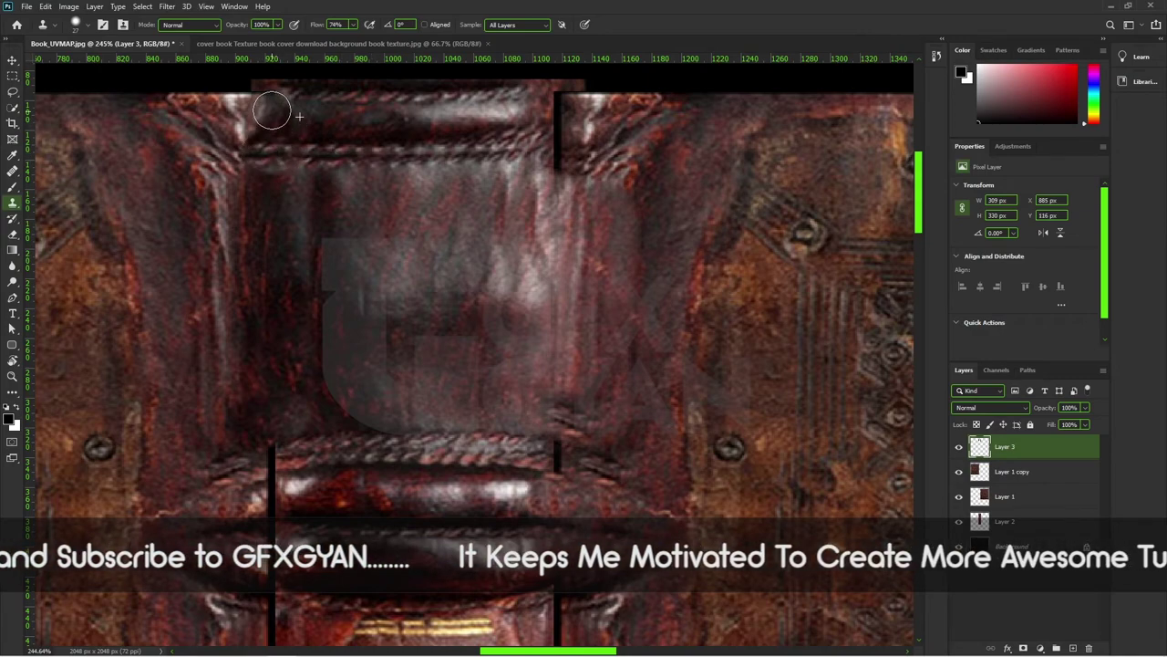
Step: Clone over the top-edge stitching and remaining dark seam, undoing one bad stroke
{"action": "scroll", "coordinate": [460, 254], "scroll_direction": "up", "scroll_amount": 1}
{"action": "scroll", "coordinate": [492, 210], "scroll_direction": "up", "scroll_amount": 1}
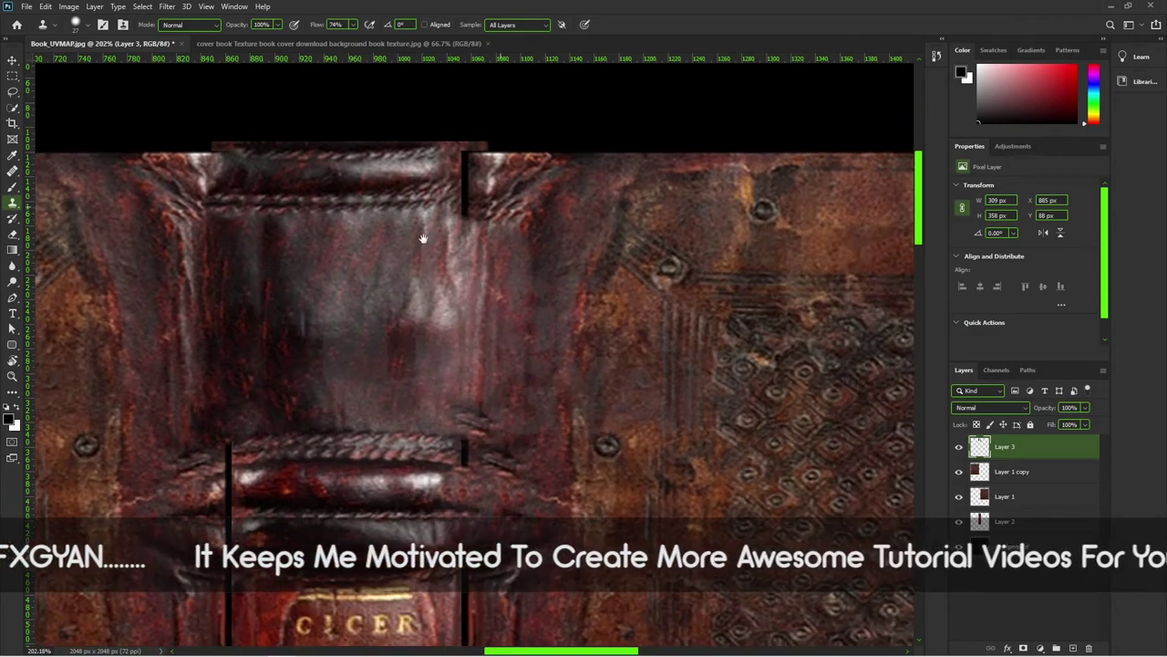
{"action": "scroll", "coordinate": [382, 172], "scroll_direction": "up", "scroll_amount": 1}
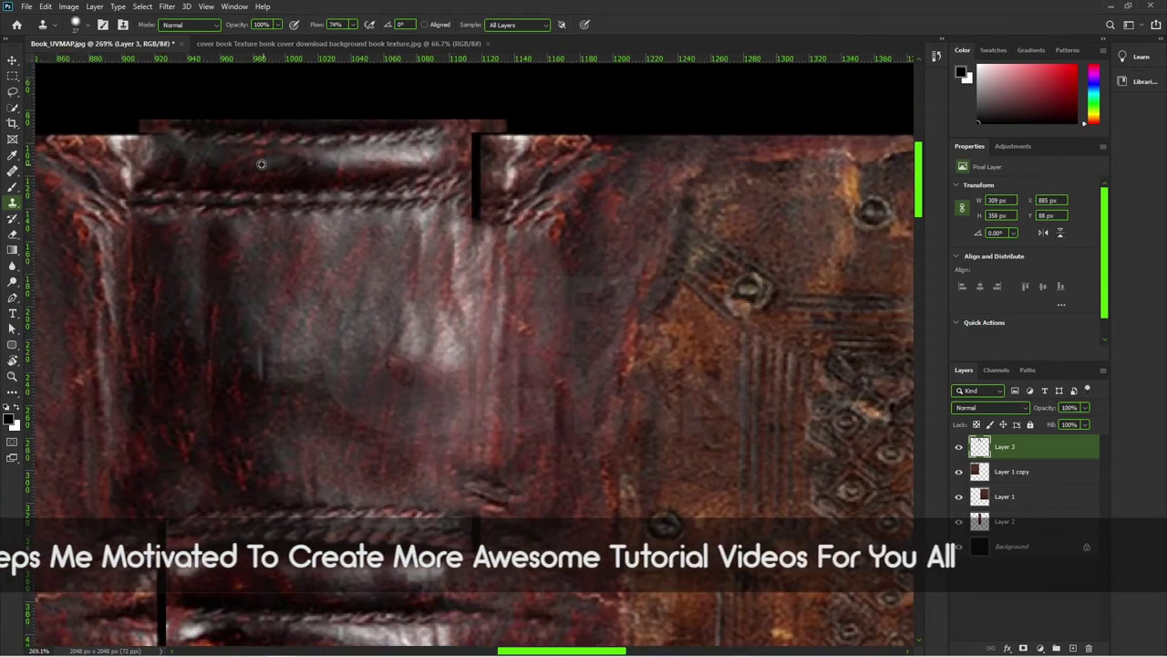
{"action": "left_click_drag", "start_coordinate": [348, 165], "coordinate": [500, 169]}
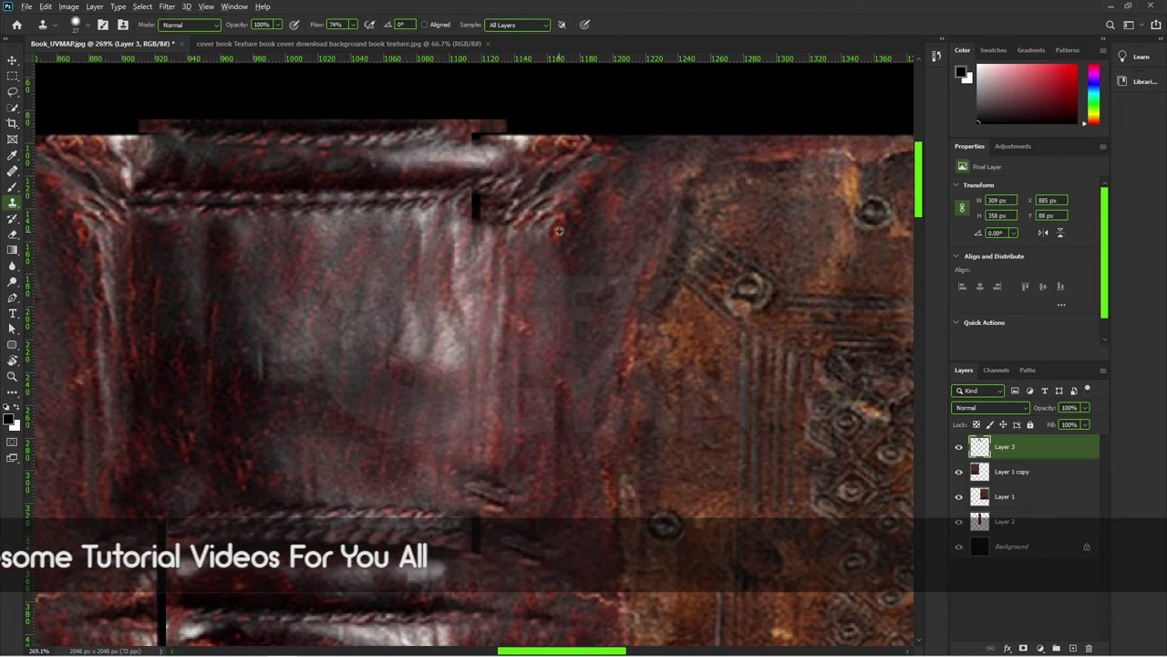
{"action": "left_click_drag", "start_coordinate": [492, 219], "coordinate": [469, 213]}
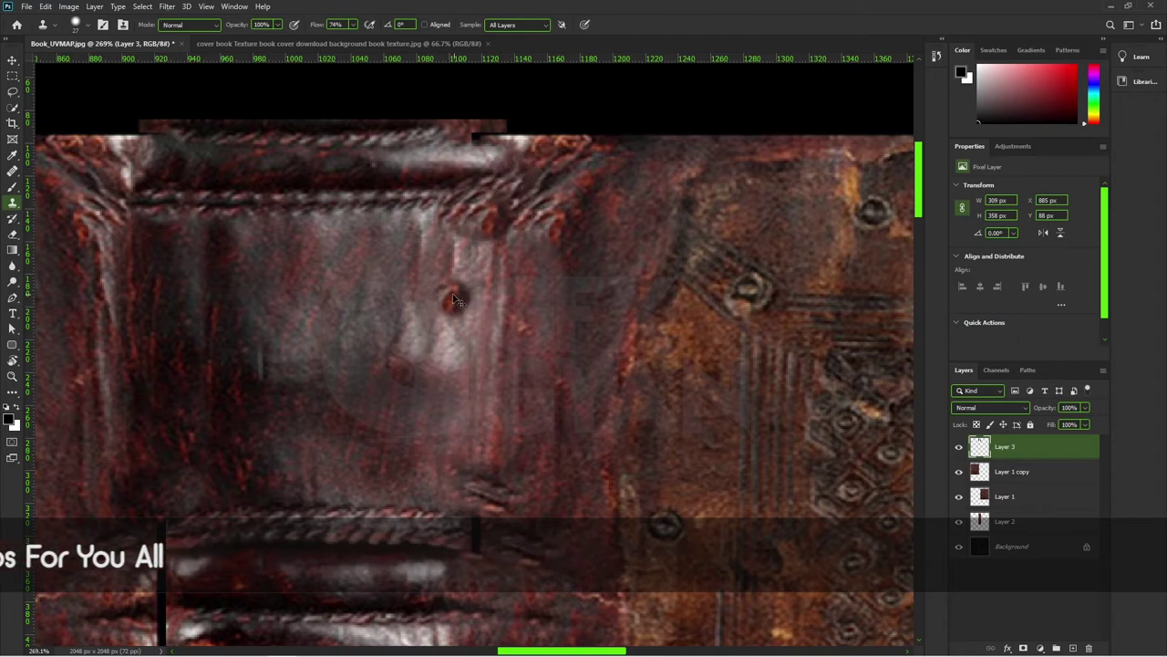
{"action": "key", "text": "ctrl+z"}
{"action": "left_click", "coordinate": [469, 211]}
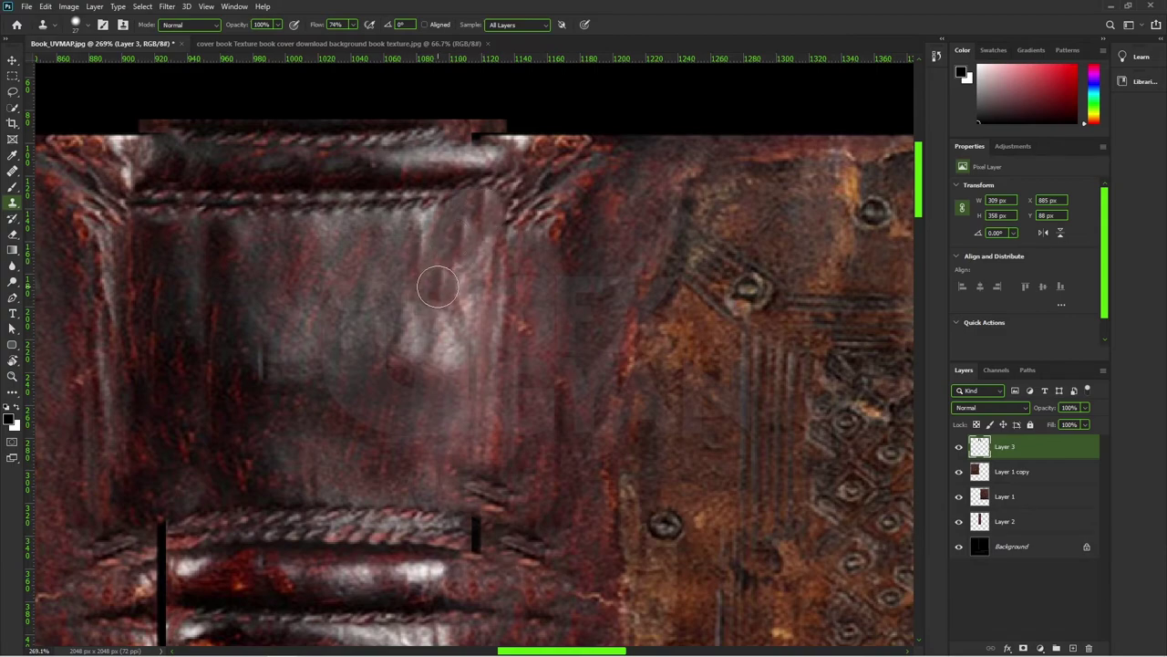
{"action": "left_click_drag", "start_coordinate": [461, 256], "coordinate": [465, 233]}
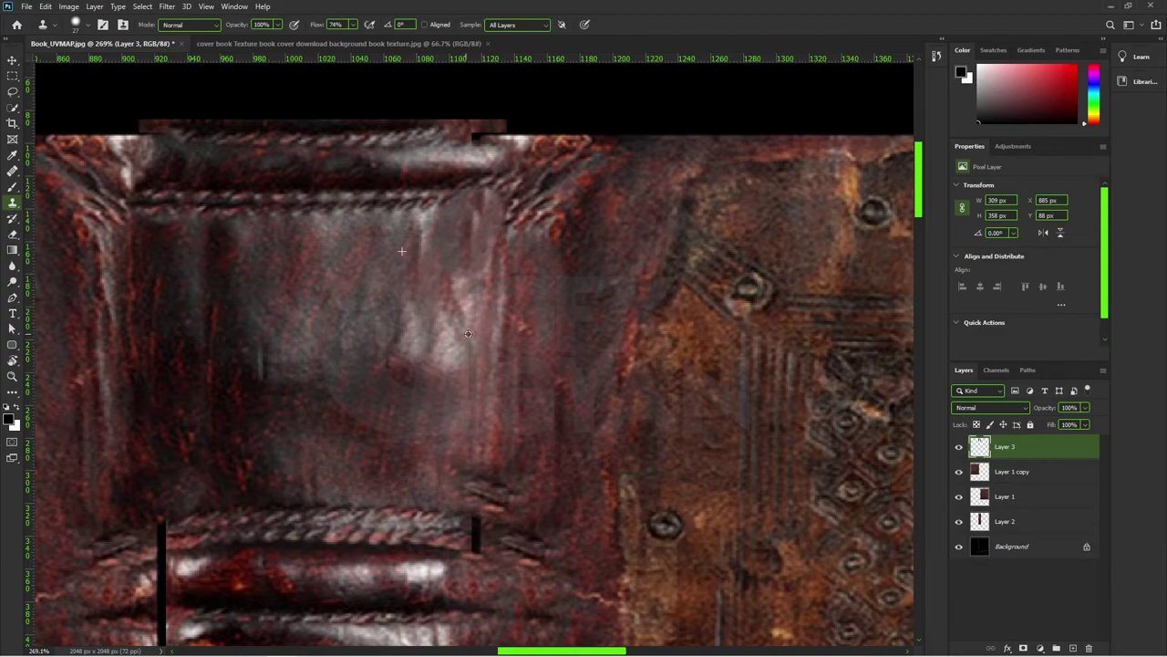
{"action": "scroll", "coordinate": [413, 265], "scroll_direction": "down", "scroll_amount": 5}
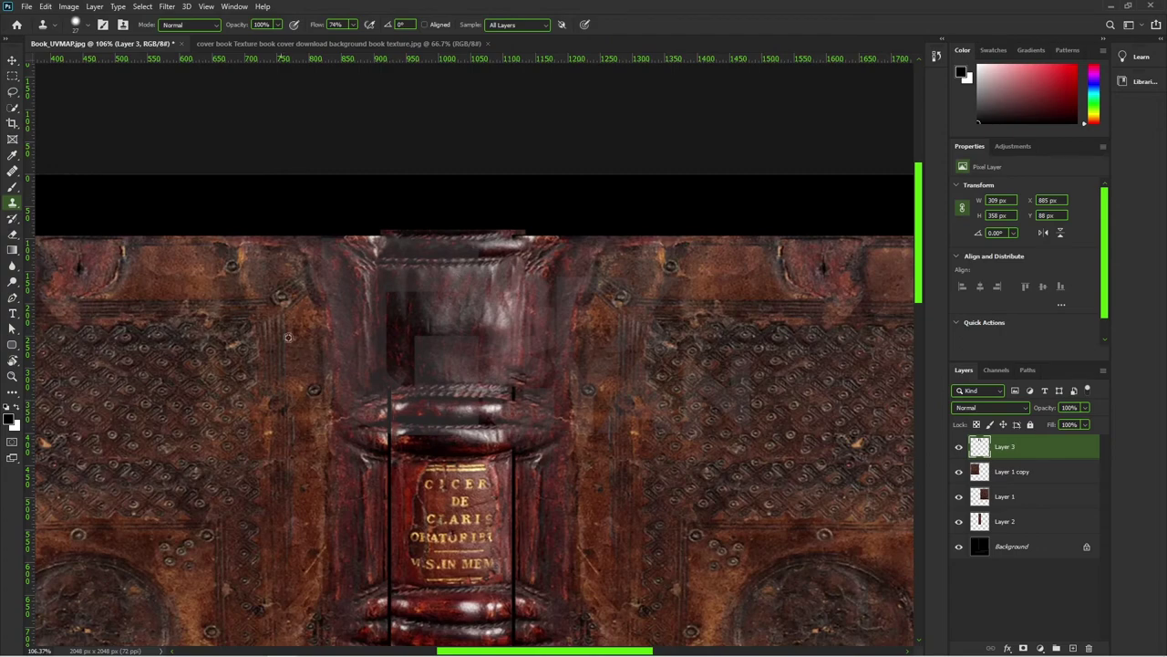
Step: Pan to the stitched spine bulge and enlarge the Clone Stamp brush
{"action": "scroll", "coordinate": [330, 428], "scroll_direction": "up", "scroll_amount": 2}
{"action": "scroll", "coordinate": [331, 429], "scroll_direction": "up", "scroll_amount": 3}
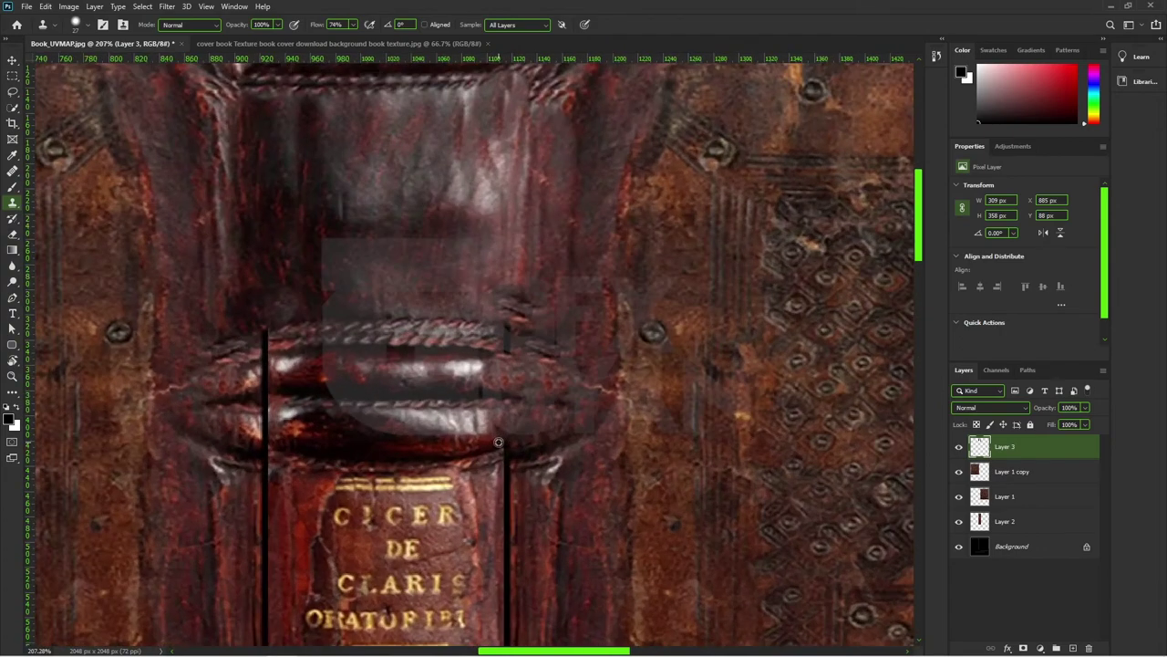
{"action": "scroll", "coordinate": [330, 429], "scroll_direction": "up", "scroll_amount": 3}
{"action": "left_click_drag", "start_coordinate": [497, 245], "coordinate": [630, 271]}
{"action": "left_click_drag", "start_coordinate": [547, 301], "coordinate": [870, 313]}
{"action": "left_click_drag", "start_coordinate": [365, 265], "coordinate": [433, 206]}
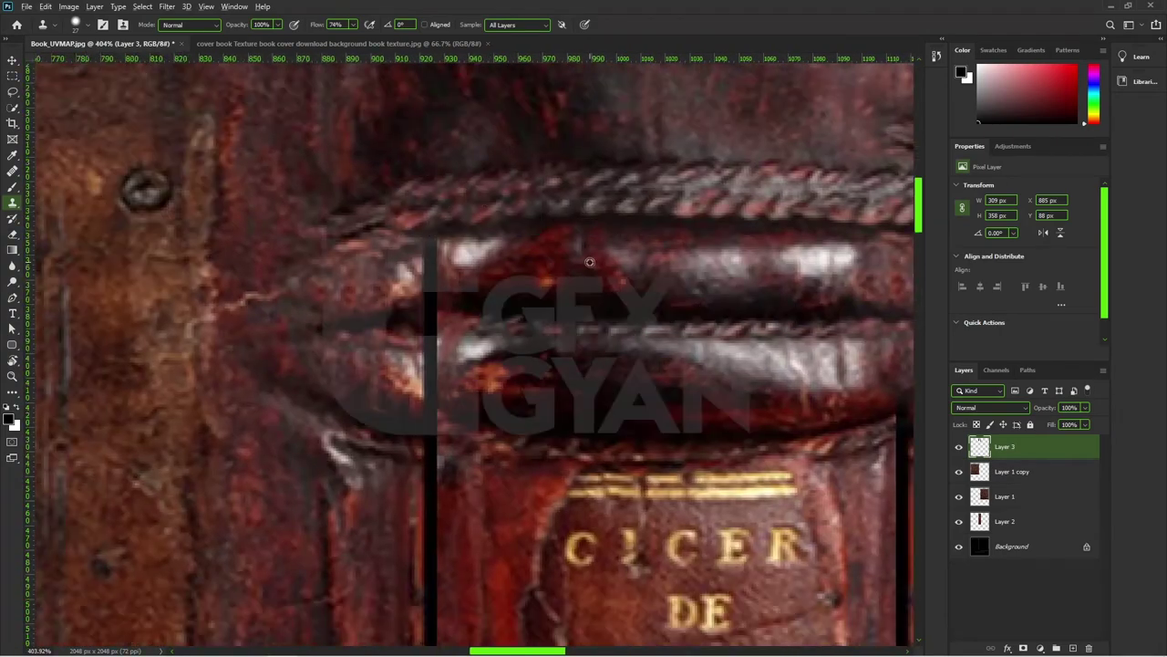
{"action": "left_click_drag", "start_coordinate": [618, 393], "coordinate": [618, 341]}
{"action": "scroll", "coordinate": [511, 301], "scroll_direction": "down", "scroll_amount": 3}
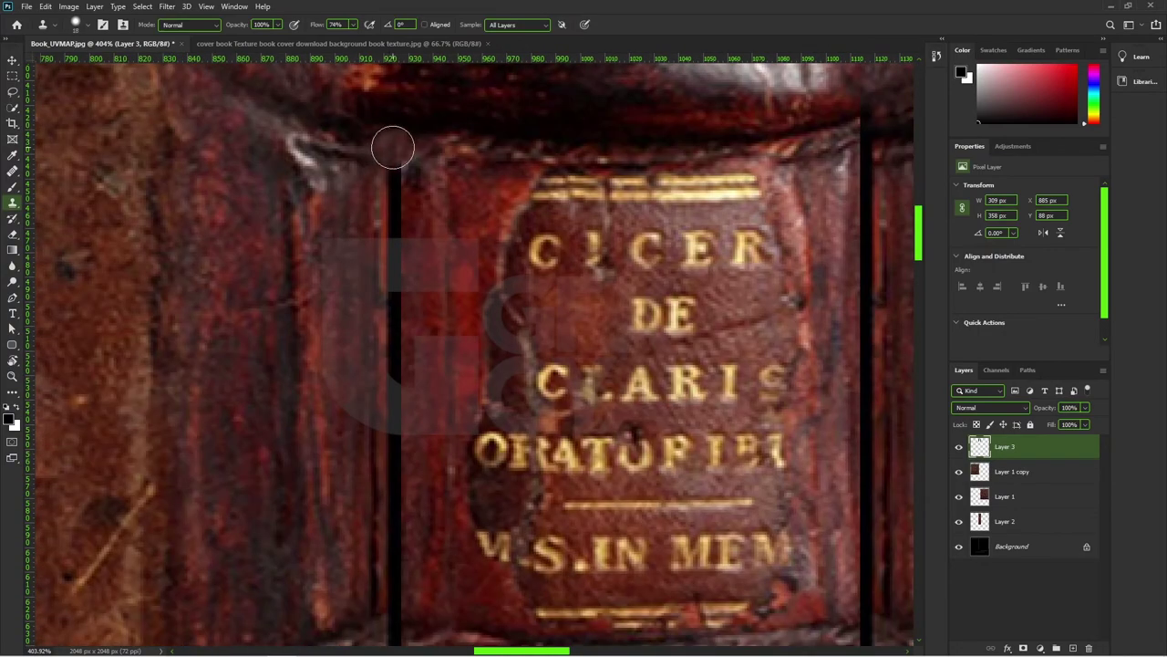
{"action": "scroll", "coordinate": [429, 173], "scroll_direction": "down", "scroll_amount": 3}
{"action": "scroll", "coordinate": [425, 273], "scroll_direction": "down", "scroll_amount": 3}
{"action": "scroll", "coordinate": [462, 240], "scroll_direction": "down", "scroll_amount": 1}
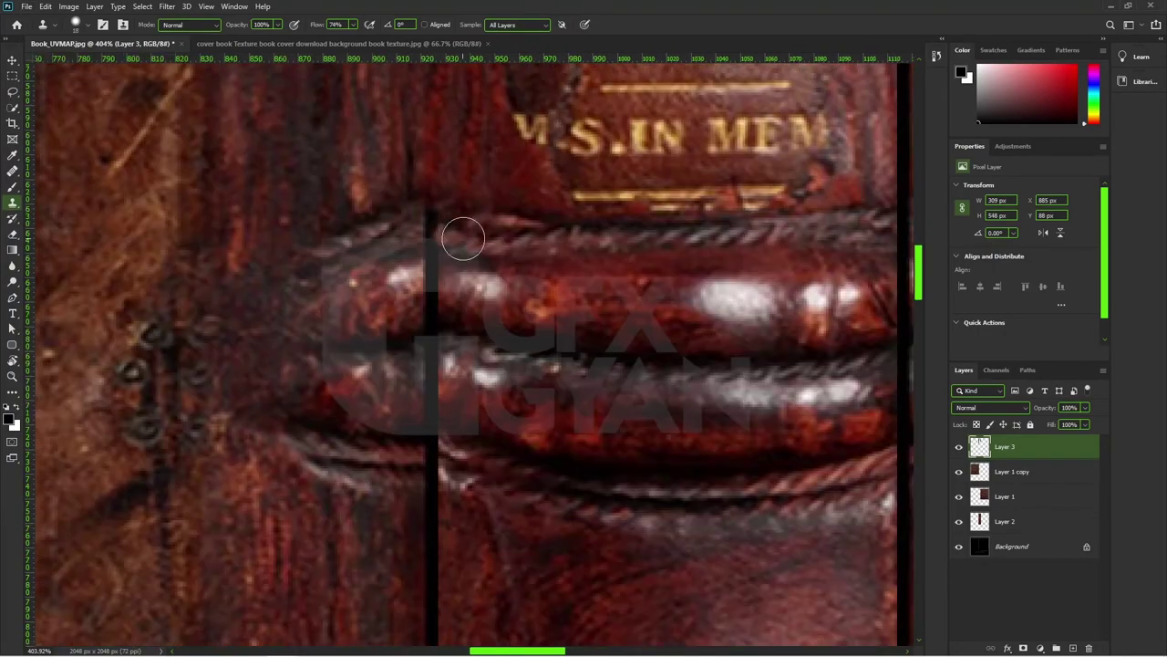
{"action": "scroll", "coordinate": [456, 232], "scroll_direction": "down", "scroll_amount": 1}
{"action": "key", "text": "]"}
{"action": "key", "text": "]"}
{"action": "key", "text": "]"}
{"action": "scroll", "coordinate": [455, 235], "scroll_direction": "down", "scroll_amount": 2}
{"action": "scroll", "coordinate": [449, 245], "scroll_direction": "down", "scroll_amount": 2}
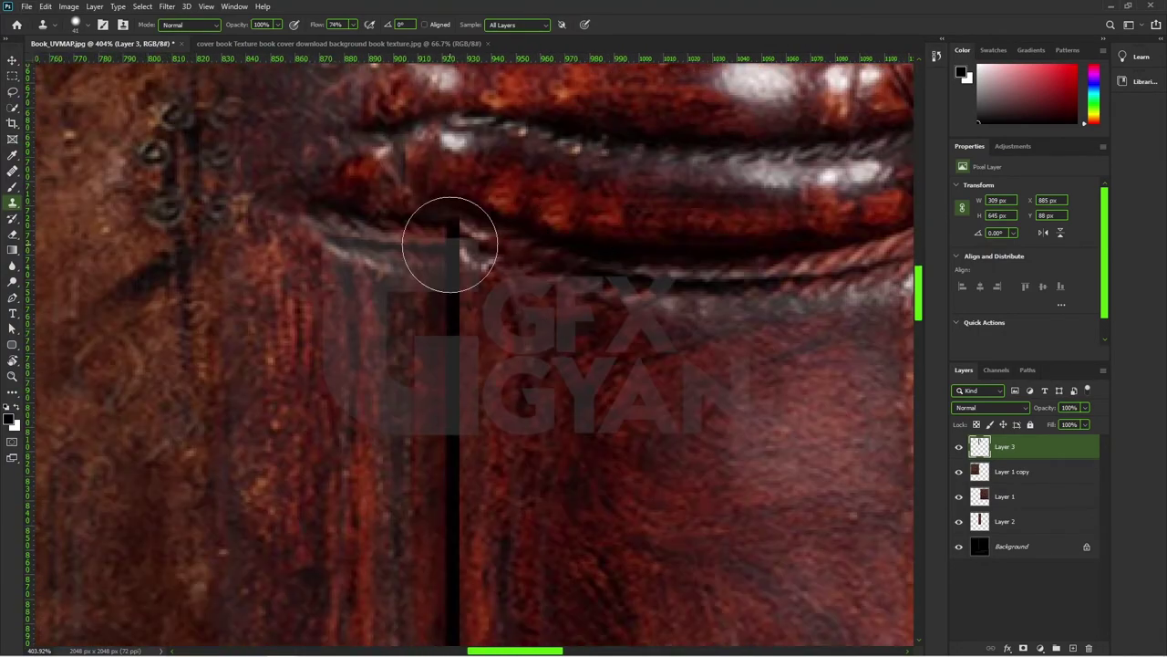
{"action": "scroll", "coordinate": [565, 257], "scroll_direction": "down", "scroll_amount": 2}
{"action": "scroll", "coordinate": [547, 182], "scroll_direction": "down", "scroll_amount": 2}
{"action": "scroll", "coordinate": [502, 111], "scroll_direction": "down", "scroll_amount": 1}
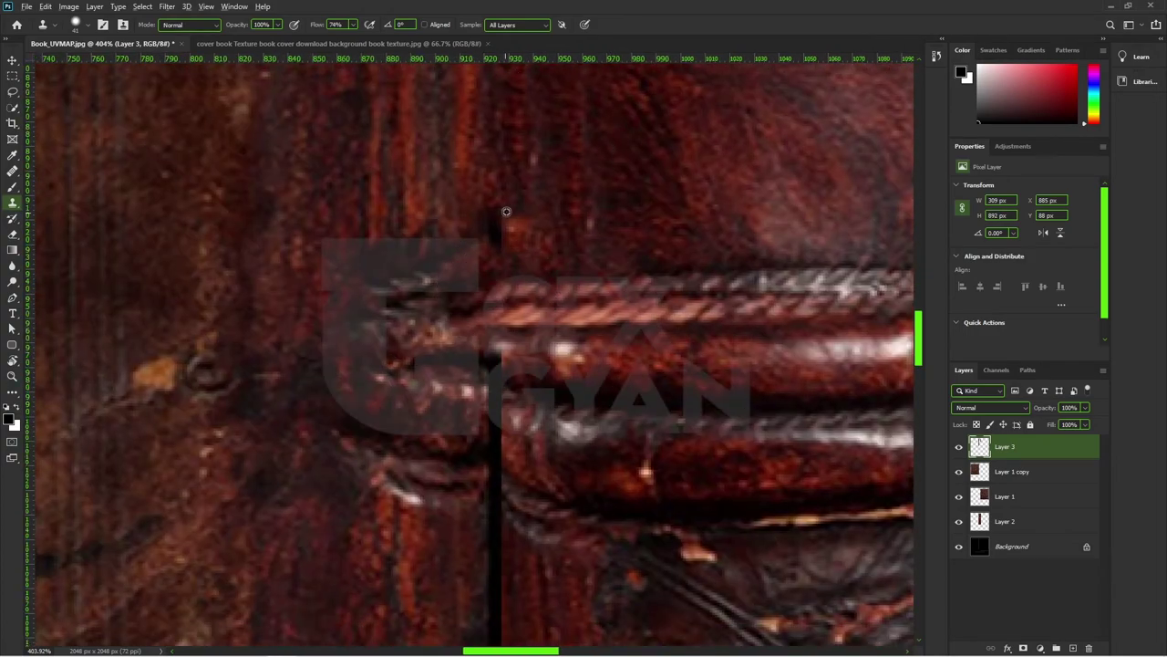
{"action": "scroll", "coordinate": [447, 237], "scroll_direction": "down", "scroll_amount": 2}
{"action": "scroll", "coordinate": [470, 260], "scroll_direction": "down", "scroll_amount": 3}
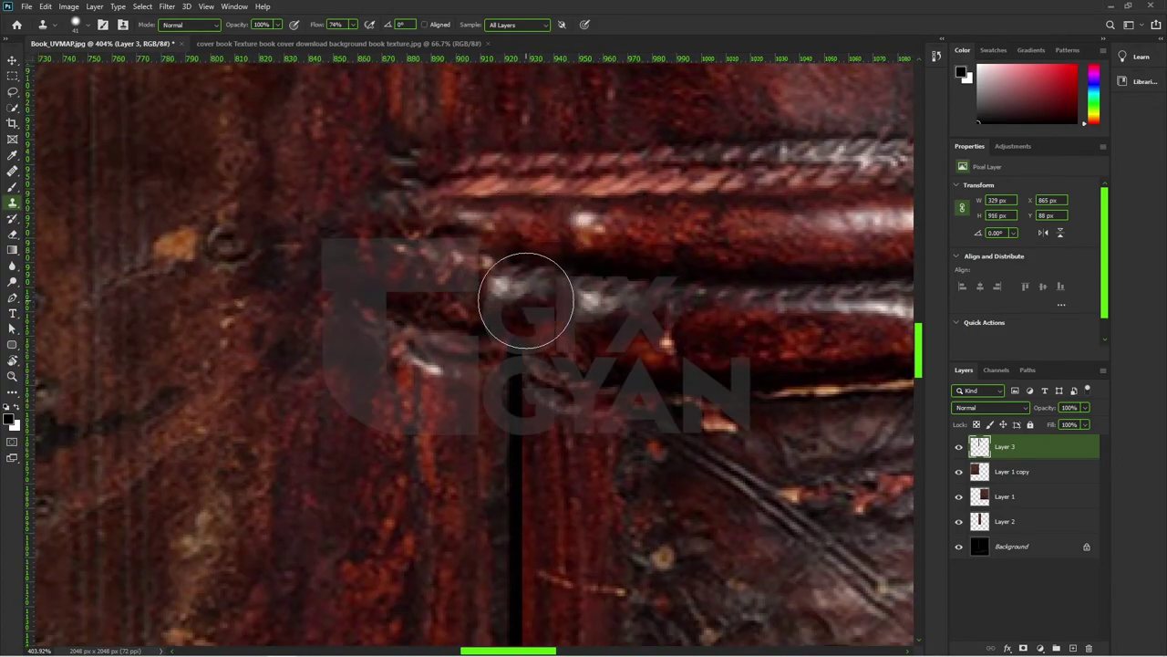
{"action": "scroll", "coordinate": [508, 265], "scroll_direction": "down", "scroll_amount": 1}
{"action": "scroll", "coordinate": [553, 294], "scroll_direction": "down", "scroll_amount": 2}
{"action": "scroll", "coordinate": [520, 216], "scroll_direction": "up", "scroll_amount": 2}
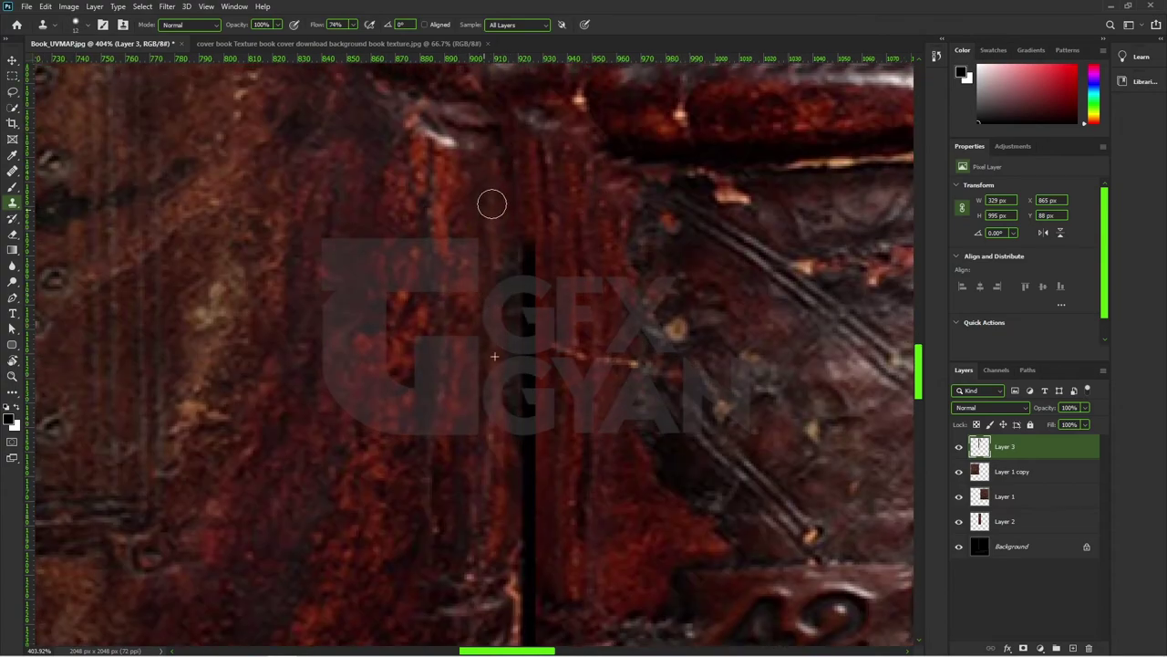
{"action": "scroll", "coordinate": [490, 201], "scroll_direction": "down", "scroll_amount": 2}
Step: Clone leather over the vertical dark seam lower down the spine
{"action": "mouse_move", "coordinate": [522, 363]}
{"action": "left_mouse_down"}
{"action": "mouse_move", "coordinate": [521, 307]}
{"action": "mouse_move", "coordinate": [549, 412]}
{"action": "left_mouse_up"}
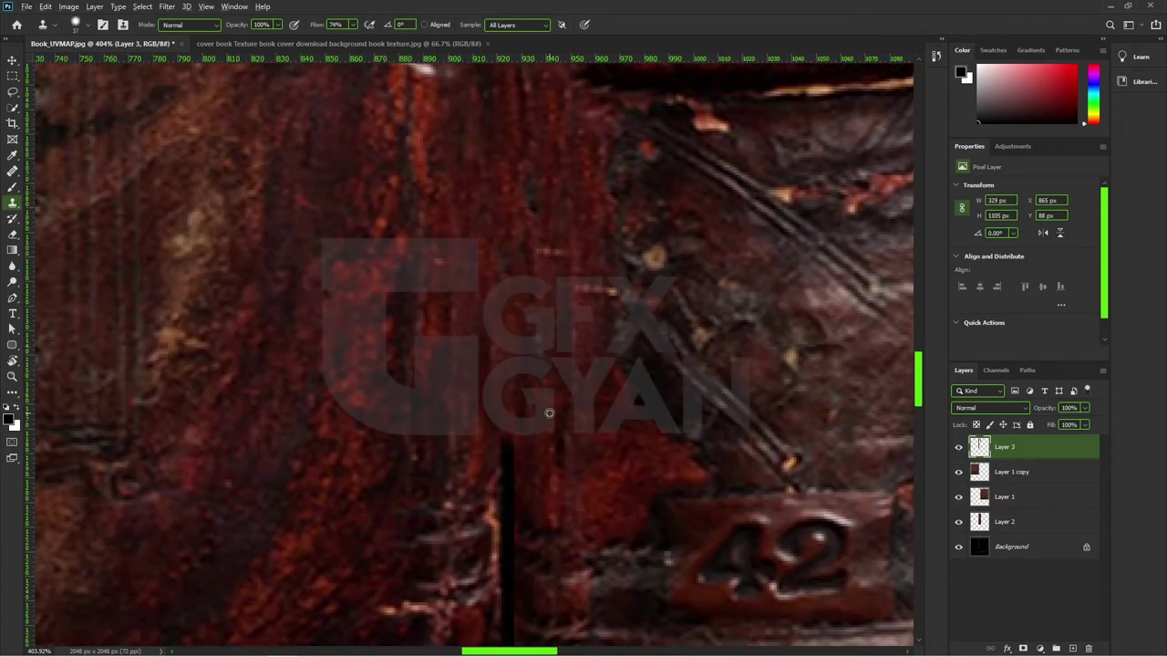
{"action": "mouse_move", "coordinate": [577, 270]}
{"action": "left_mouse_down"}
{"action": "mouse_move", "coordinate": [568, 385]}
{"action": "mouse_move", "coordinate": [529, 444]}
{"action": "mouse_move", "coordinate": [511, 359]}
{"action": "left_mouse_up"}
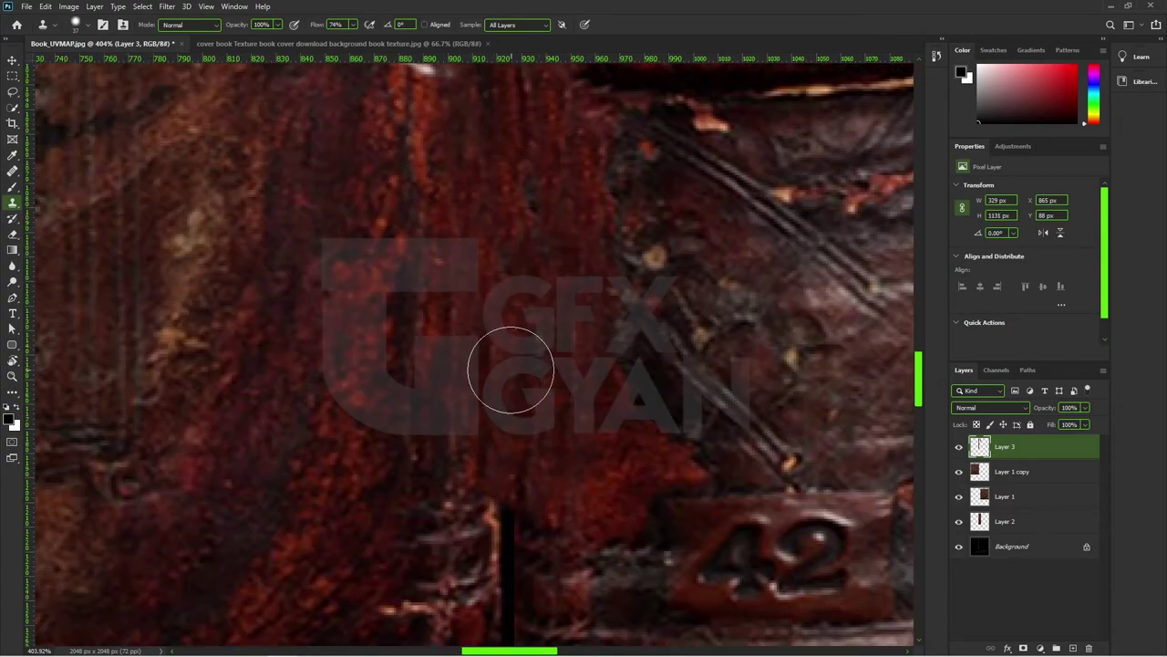
{"action": "scroll", "coordinate": [493, 265], "scroll_direction": "down", "scroll_amount": 3}
{"action": "mouse_move", "coordinate": [493, 265]}
{"action": "left_mouse_down"}
{"action": "mouse_move", "coordinate": [495, 396]}
{"action": "mouse_move", "coordinate": [578, 404]}
{"action": "mouse_move", "coordinate": [552, 406]}
{"action": "left_mouse_up"}
{"action": "scroll", "coordinate": [614, 304], "scroll_direction": "down", "scroll_amount": 3}
{"action": "scroll", "coordinate": [386, 325], "scroll_direction": "up", "scroll_amount": 3}
Step: Sample leather beside the 42 plate and blend the seam beside it upward
{"action": "left_click", "coordinate": [338, 396], "text": "alt"}
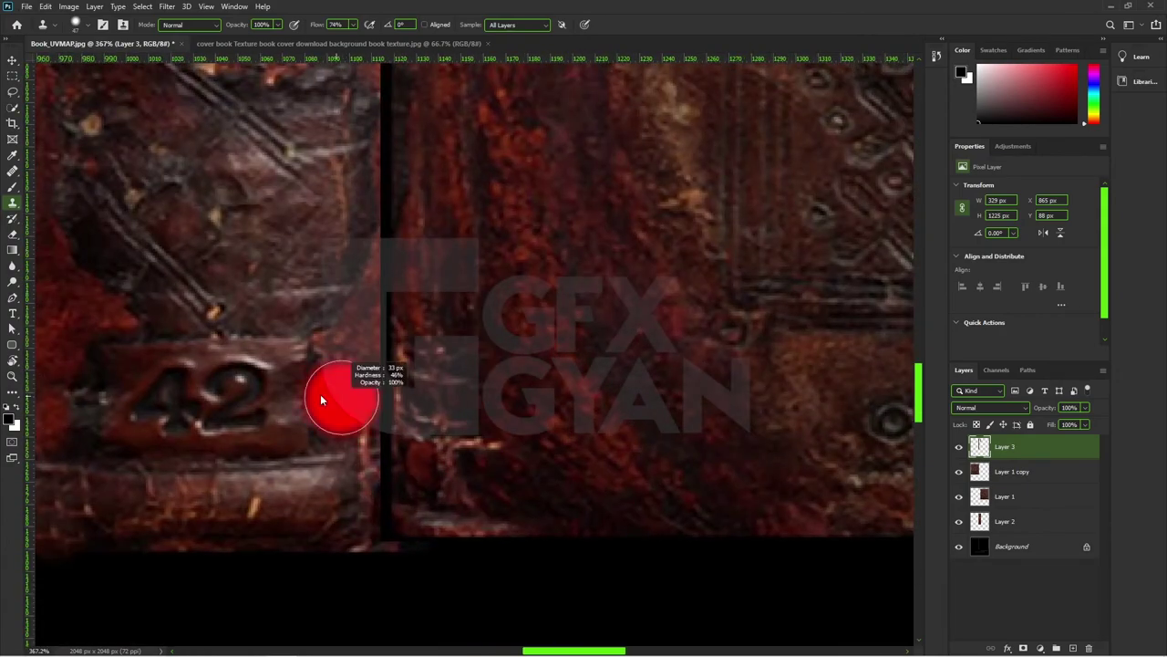
{"action": "mouse_move", "coordinate": [390, 386]}
{"action": "left_mouse_down"}
{"action": "mouse_move", "coordinate": [379, 428]}
{"action": "mouse_move", "coordinate": [401, 456]}
{"action": "mouse_move", "coordinate": [411, 409]}
{"action": "mouse_move", "coordinate": [354, 352]}
{"action": "mouse_move", "coordinate": [405, 529]}
{"action": "left_mouse_up"}
{"action": "scroll", "coordinate": [404, 529], "scroll_direction": "up", "scroll_amount": 3}
{"action": "mouse_move", "coordinate": [503, 456]}
{"action": "left_mouse_down"}
{"action": "mouse_move", "coordinate": [425, 548]}
{"action": "mouse_move", "coordinate": [387, 345]}
{"action": "mouse_move", "coordinate": [373, 368]}
{"action": "mouse_move", "coordinate": [373, 320]}
{"action": "left_mouse_up"}
{"action": "scroll", "coordinate": [373, 320], "scroll_direction": "up", "scroll_amount": 5}
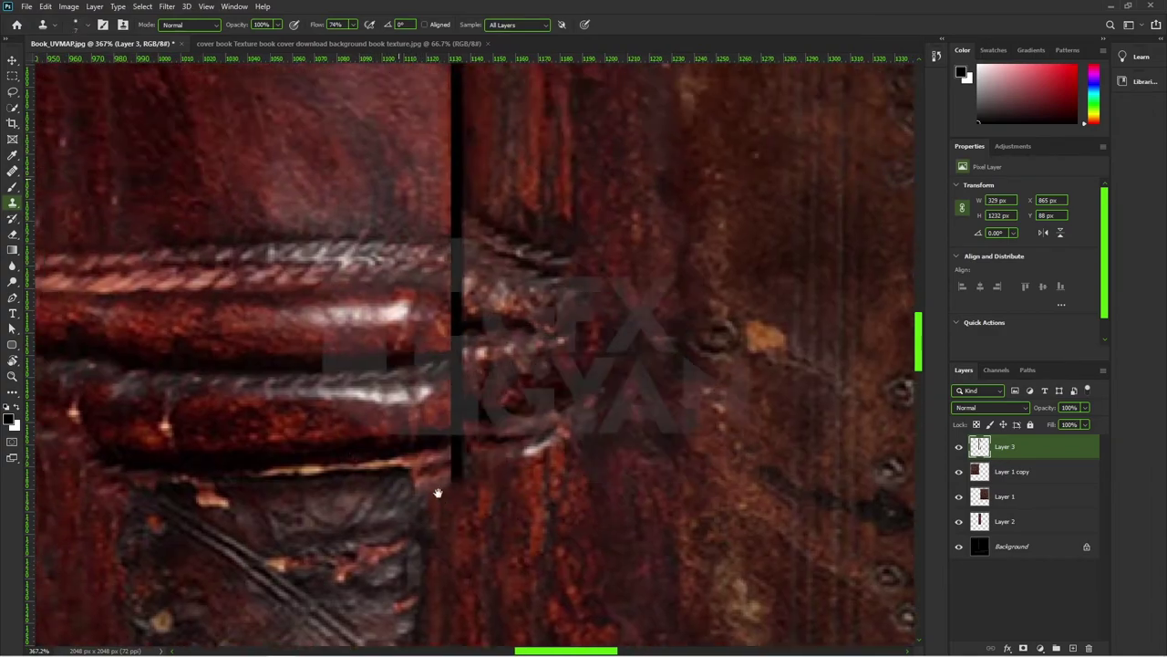
Step: Clone texture over the seam across and below the bound ribs
{"action": "mouse_move", "coordinate": [387, 370]}
{"action": "left_mouse_down"}
{"action": "mouse_move", "coordinate": [511, 310]}
{"action": "mouse_move", "coordinate": [548, 383]}
{"action": "mouse_move", "coordinate": [511, 456]}
{"action": "left_mouse_up"}
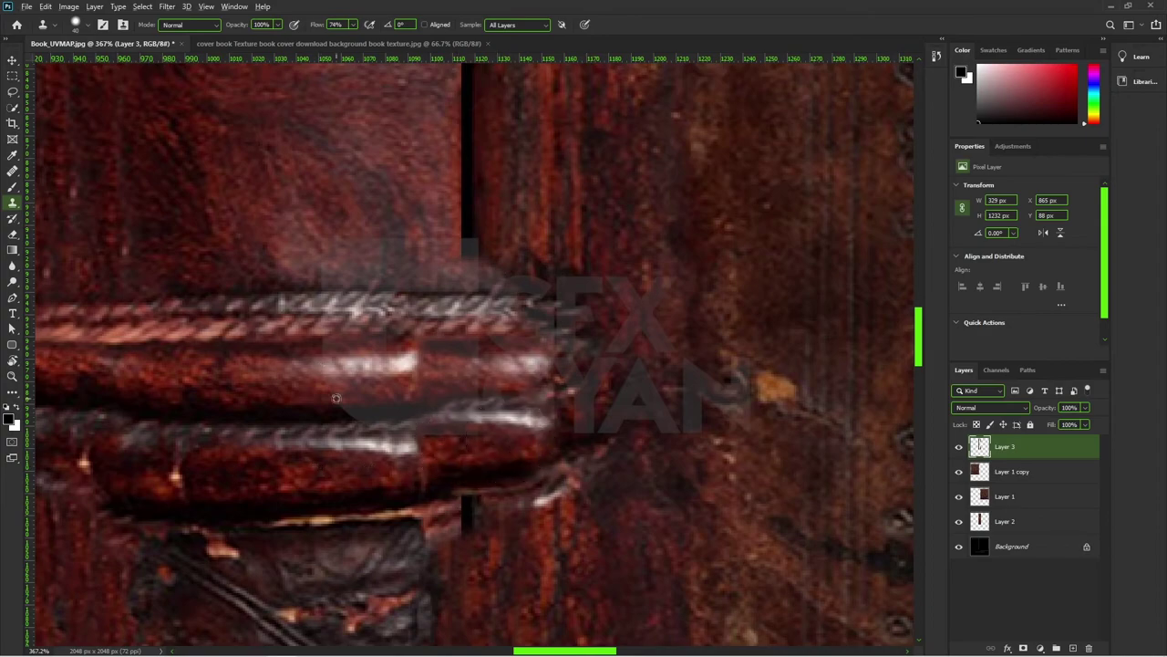
{"action": "left_click_drag", "start_coordinate": [308, 374], "coordinate": [286, 461]}
{"action": "scroll", "coordinate": [301, 411], "scroll_direction": "down", "scroll_amount": 5}
{"action": "mouse_move", "coordinate": [308, 365]}
{"action": "left_mouse_down"}
{"action": "mouse_move", "coordinate": [438, 235]}
{"action": "mouse_move", "coordinate": [434, 166]}
{"action": "mouse_move", "coordinate": [430, 555]}
{"action": "left_mouse_up"}
{"action": "scroll", "coordinate": [456, 429], "scroll_direction": "up", "scroll_amount": 5}
{"action": "scroll", "coordinate": [392, 269], "scroll_direction": "down", "scroll_amount": 3}
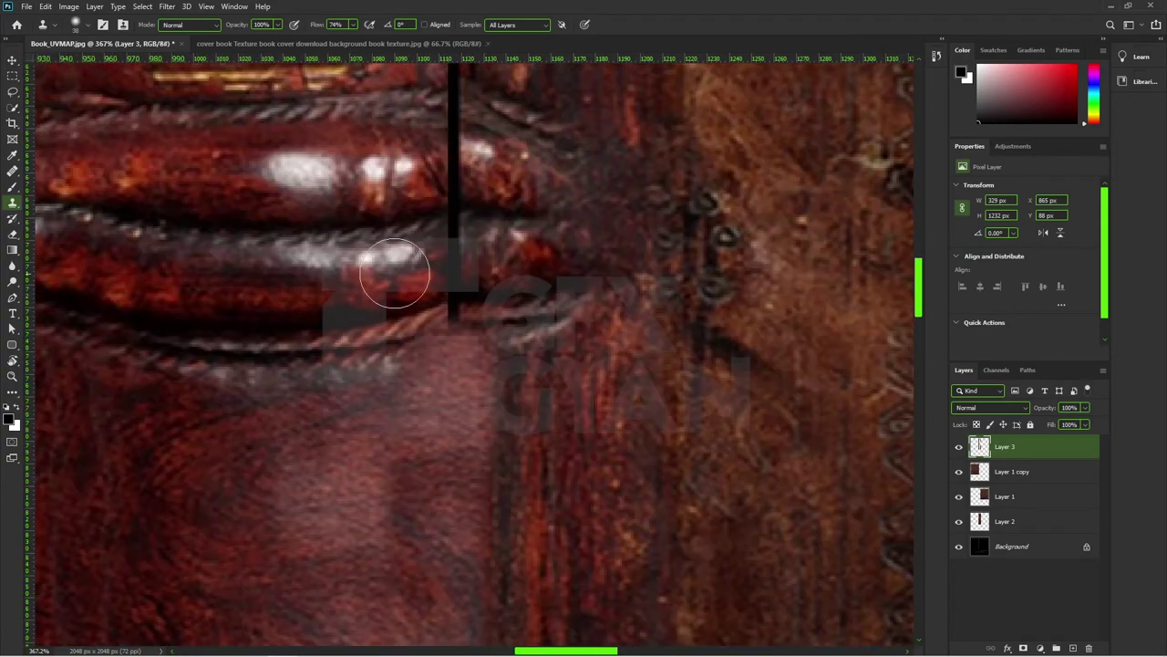
{"action": "scroll", "coordinate": [438, 173], "scroll_direction": "up", "scroll_amount": 3}
{"action": "scroll", "coordinate": [584, 252], "scroll_direction": "up", "scroll_amount": 3}
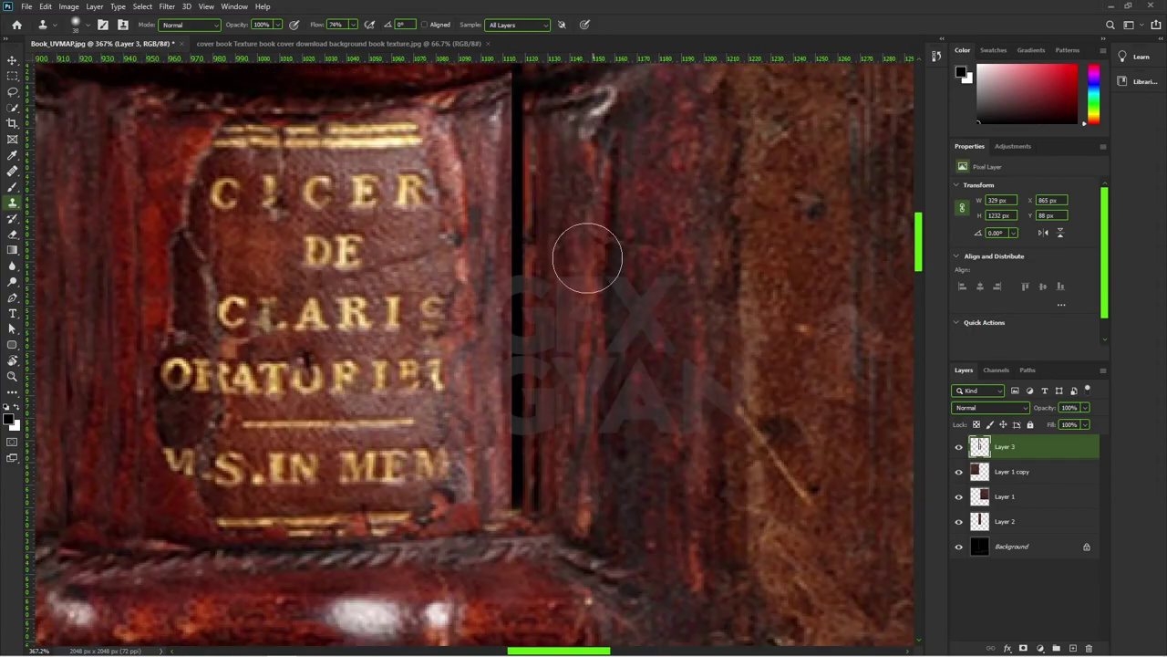
{"action": "scroll", "coordinate": [537, 446], "scroll_direction": "down", "scroll_amount": 2}
{"action": "scroll", "coordinate": [542, 308], "scroll_direction": "down", "scroll_amount": 5}
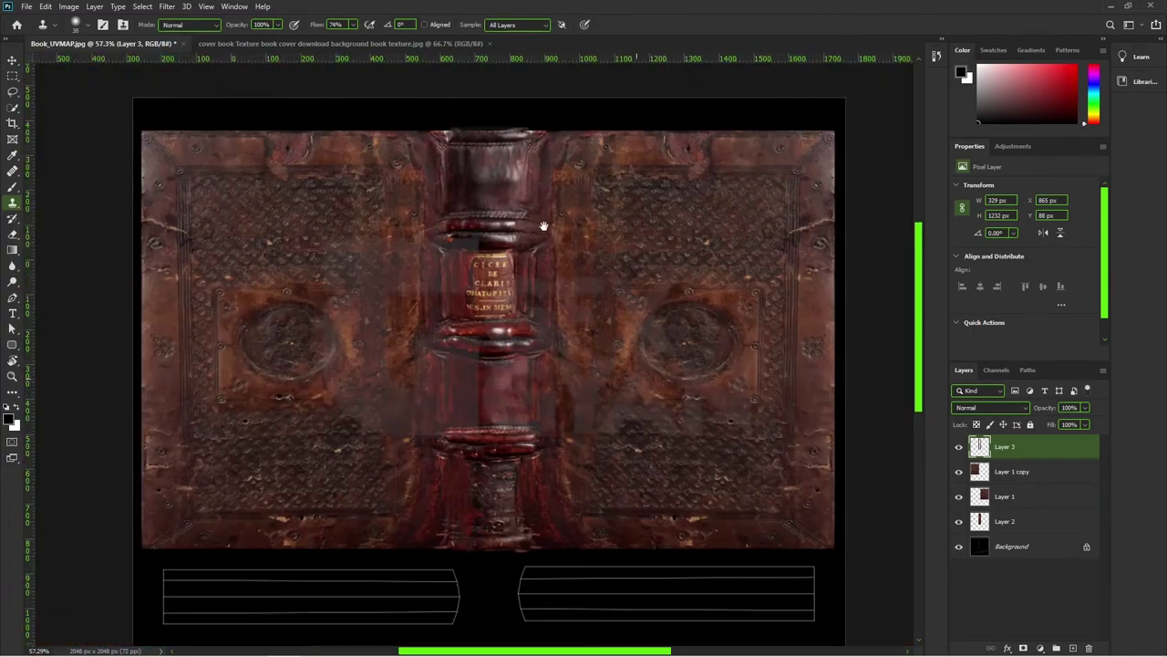
{"action": "scroll", "coordinate": [488, 434], "scroll_direction": "up", "scroll_amount": 3}
{"action": "scroll", "coordinate": [578, 261], "scroll_direction": "up", "scroll_amount": 2}
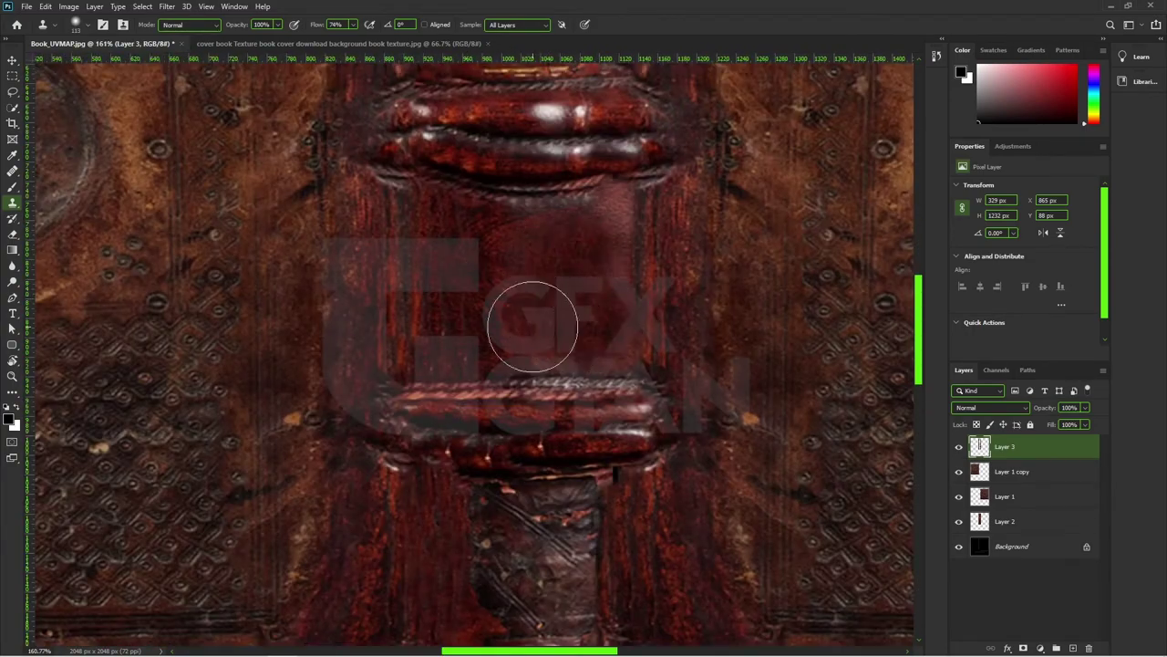
{"action": "scroll", "coordinate": [764, 377], "scroll_direction": "down", "scroll_amount": 5}
{"action": "scroll", "coordinate": [765, 377], "scroll_direction": "up", "scroll_amount": 1}
{"action": "scroll", "coordinate": [636, 333], "scroll_direction": "down", "scroll_amount": 1}
{"action": "left_click", "coordinate": [958, 446]}
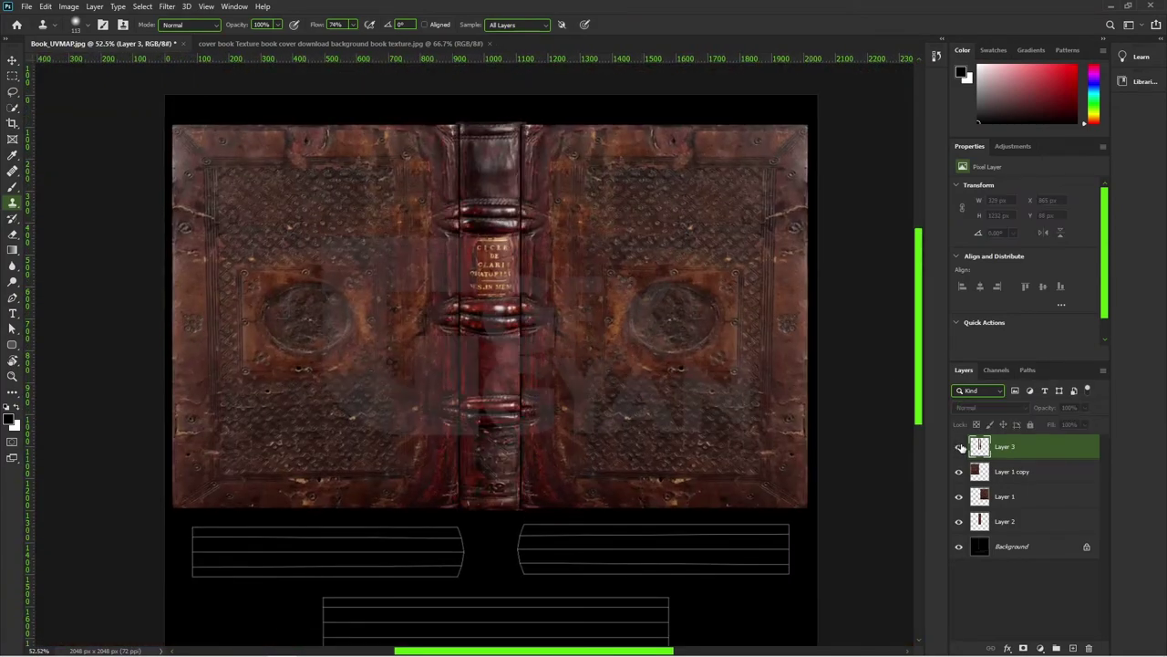
{"action": "left_click", "coordinate": [958, 446]}
{"action": "left_click", "coordinate": [959, 446]}
{"action": "scroll", "coordinate": [763, 398], "scroll_direction": "down", "scroll_amount": 2}
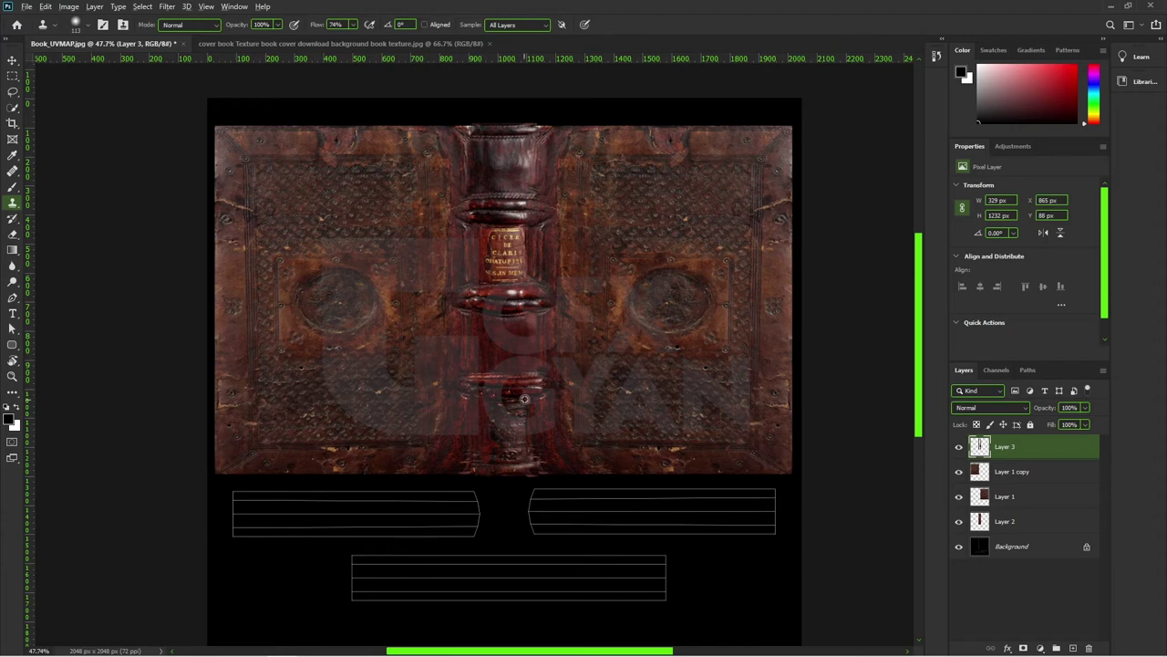
{"action": "left_click_drag", "start_coordinate": [678, 394], "coordinate": [646, 370]}
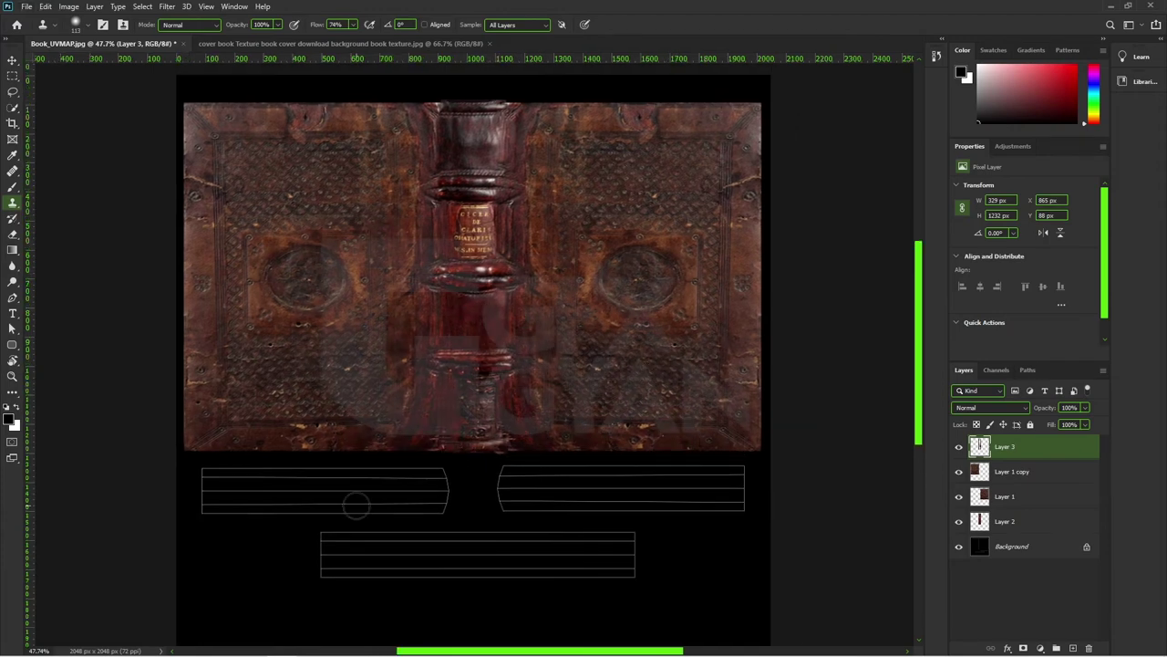
Step: Copy the 215×1024 page-edge strip from the cover texture and paste it into Book_UVMAP
{"action": "left_click", "coordinate": [409, 44]}
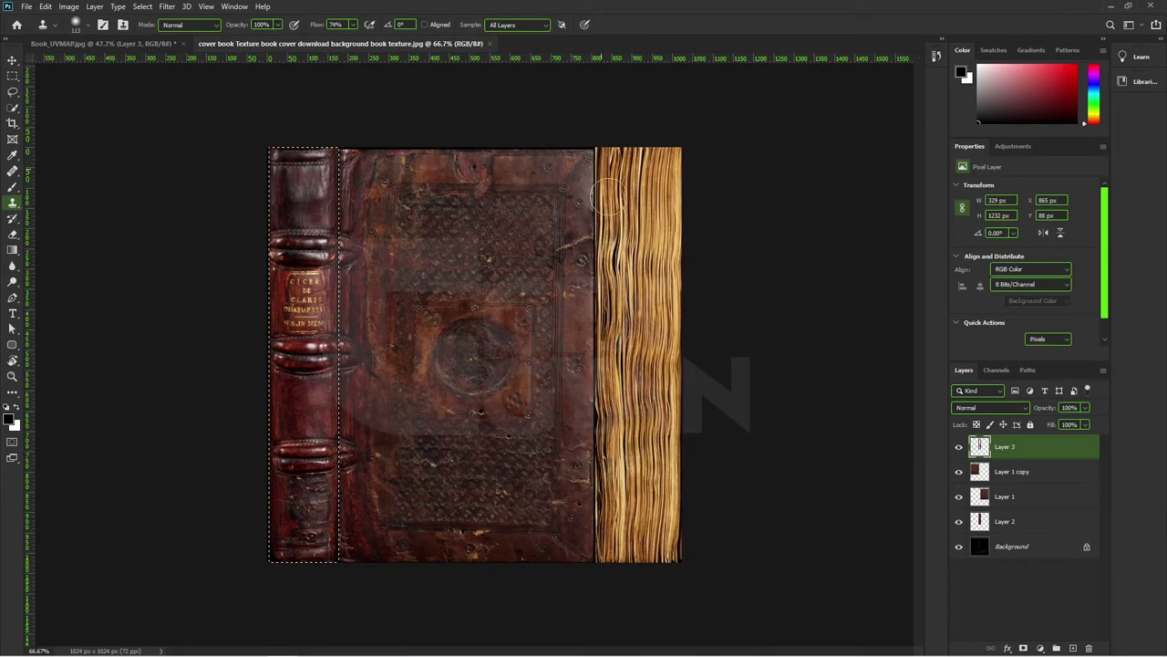
{"action": "left_click", "coordinate": [12, 76]}
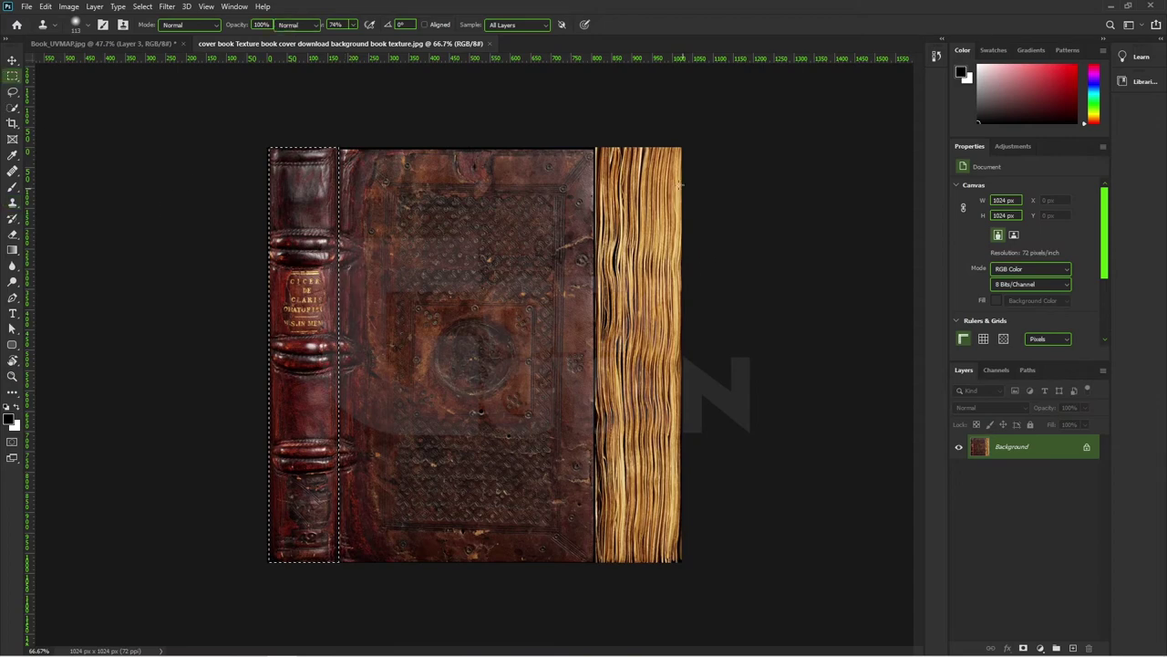
{"action": "left_click_drag", "start_coordinate": [597, 146], "coordinate": [692, 562]}
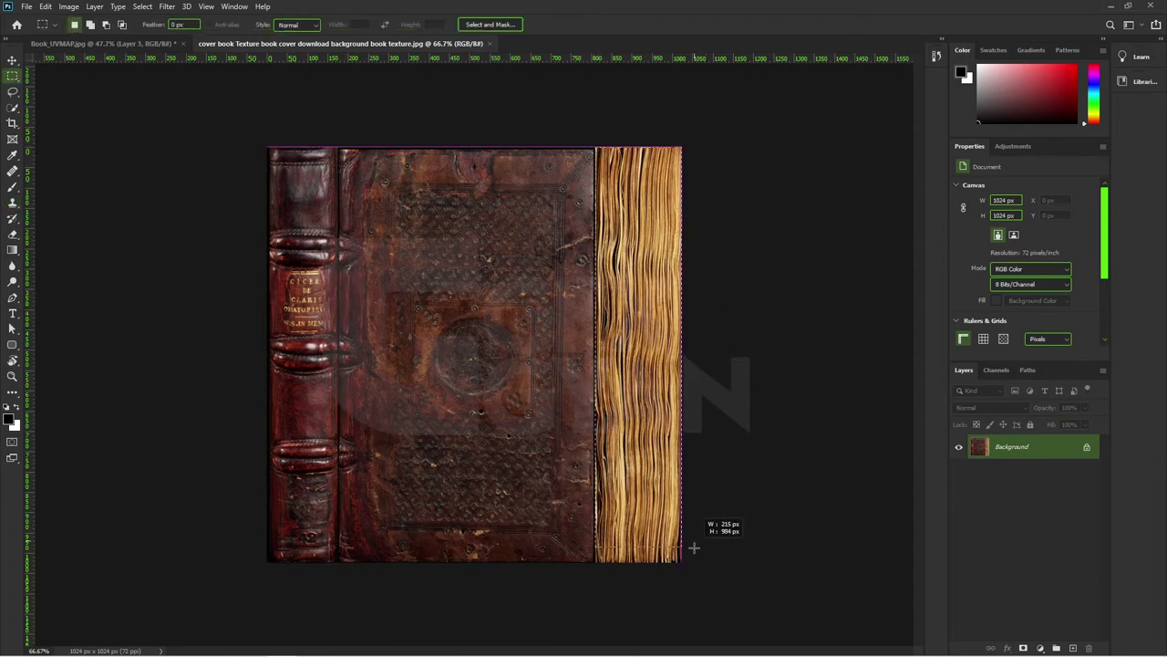
{"action": "left_click_drag", "start_coordinate": [759, 386], "coordinate": [792, 340]}
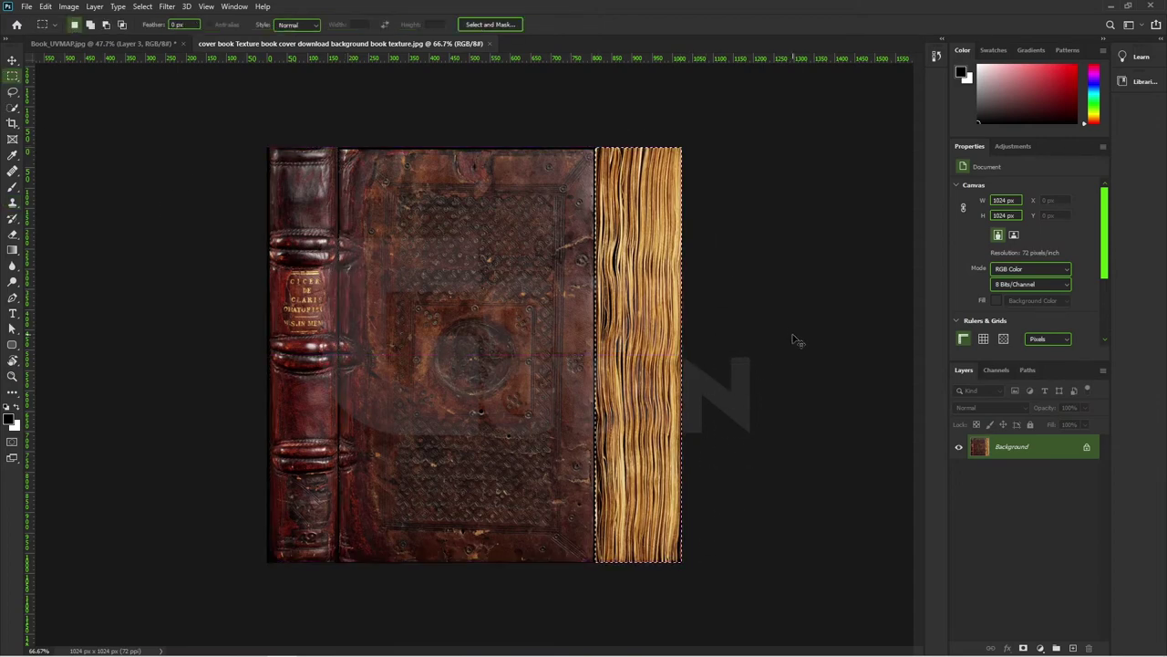
{"action": "left_click", "coordinate": [116, 44]}
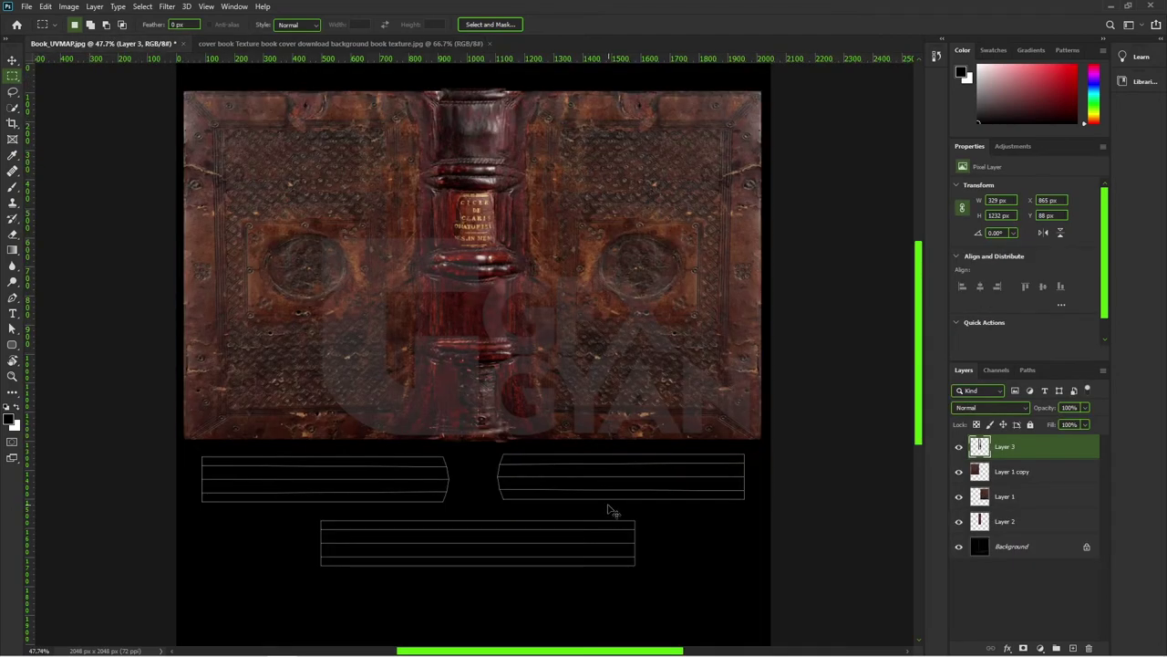
{"action": "key", "text": "ctrl+v"}
Step: Rotate the pasted strip 90° and scale it over the bottom page shell
{"action": "scroll", "coordinate": [516, 305], "scroll_direction": "down", "scroll_amount": 2}
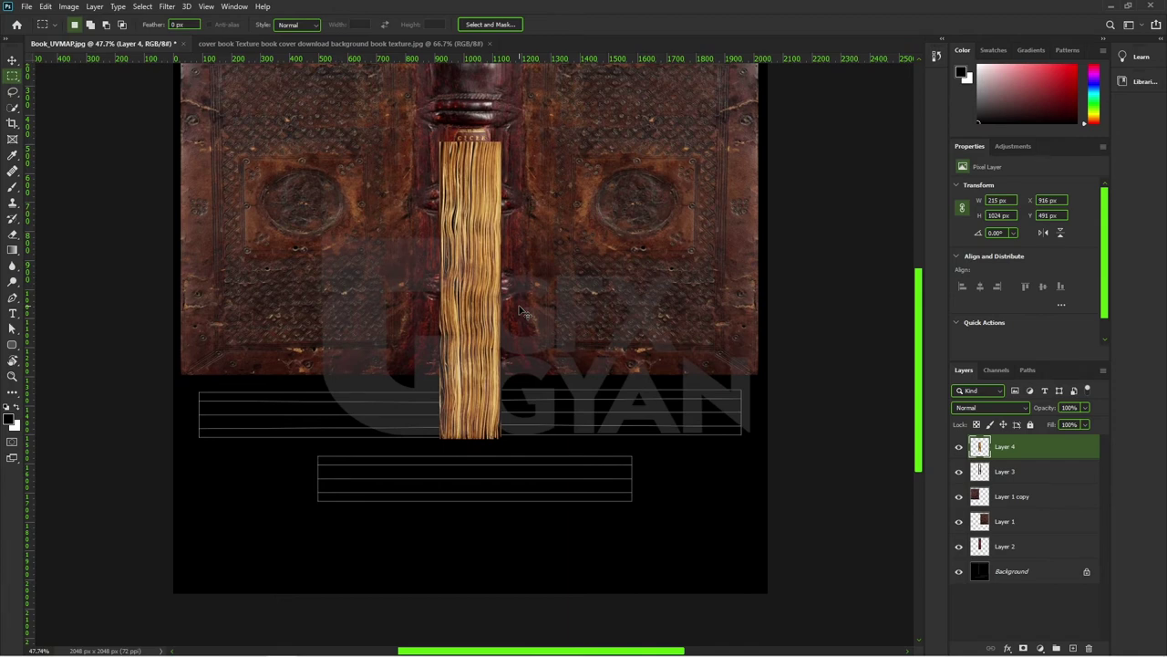
{"action": "key", "text": "ctrl+t"}
{"action": "mouse_move", "coordinate": [523, 312]}
{"action": "left_mouse_down"}
{"action": "mouse_move", "coordinate": [560, 290]}
{"action": "mouse_move", "coordinate": [535, 466]}
{"action": "left_mouse_up"}
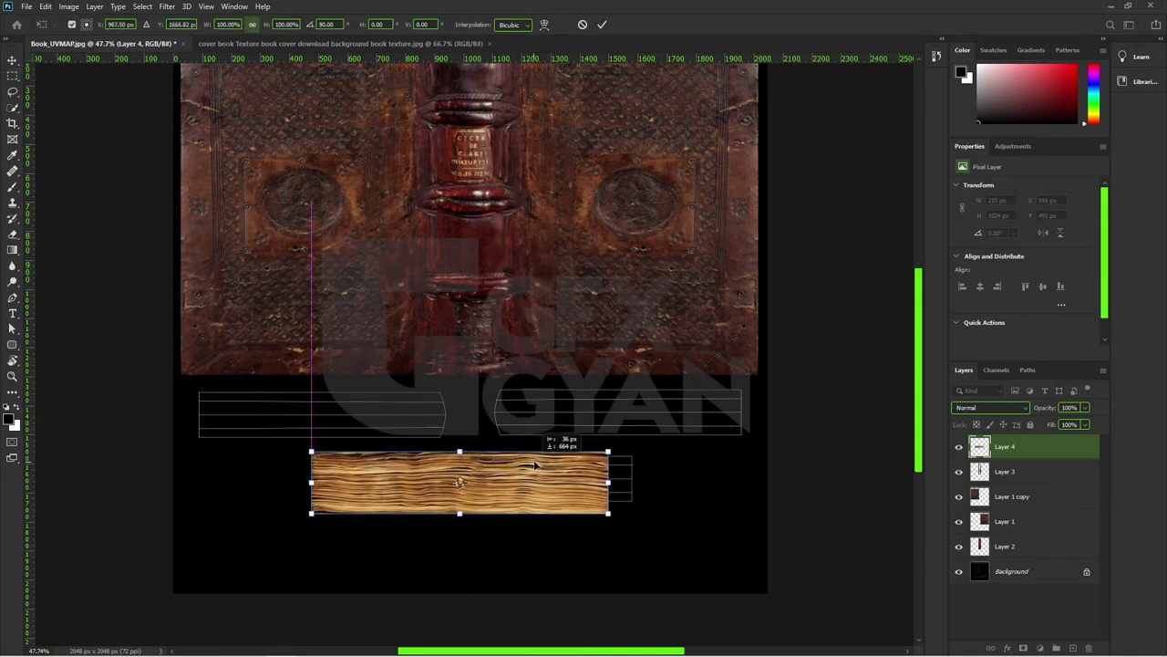
{"action": "left_click_drag", "start_coordinate": [609, 483], "coordinate": [641, 483]}
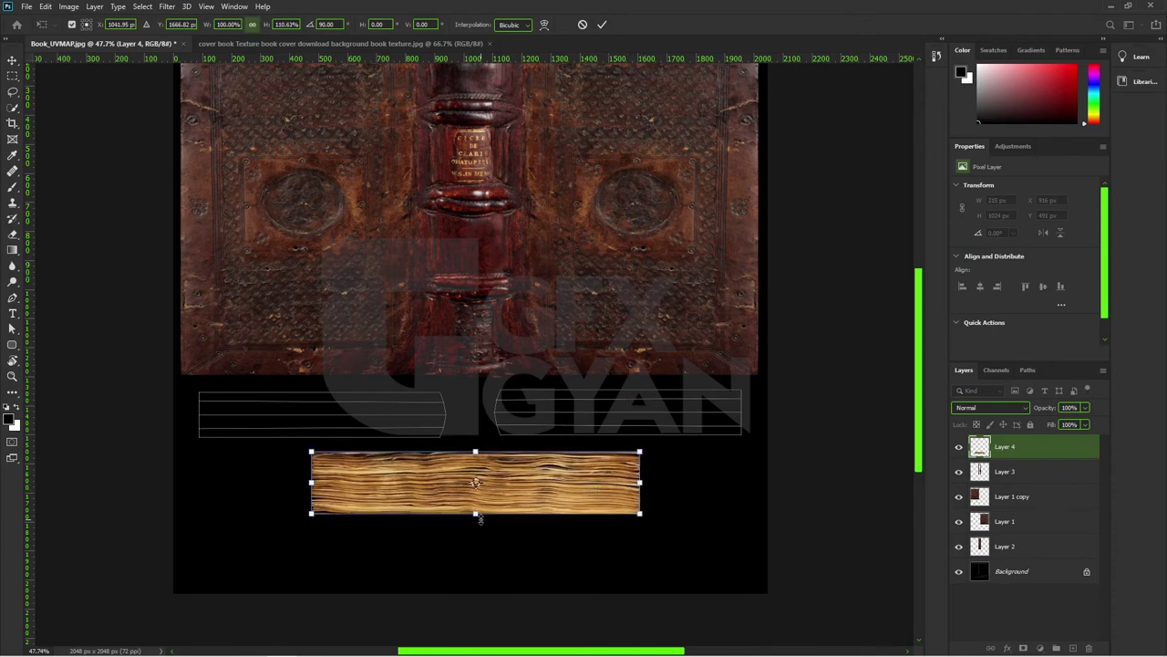
{"action": "left_click_drag", "start_coordinate": [480, 518], "coordinate": [475, 514]}
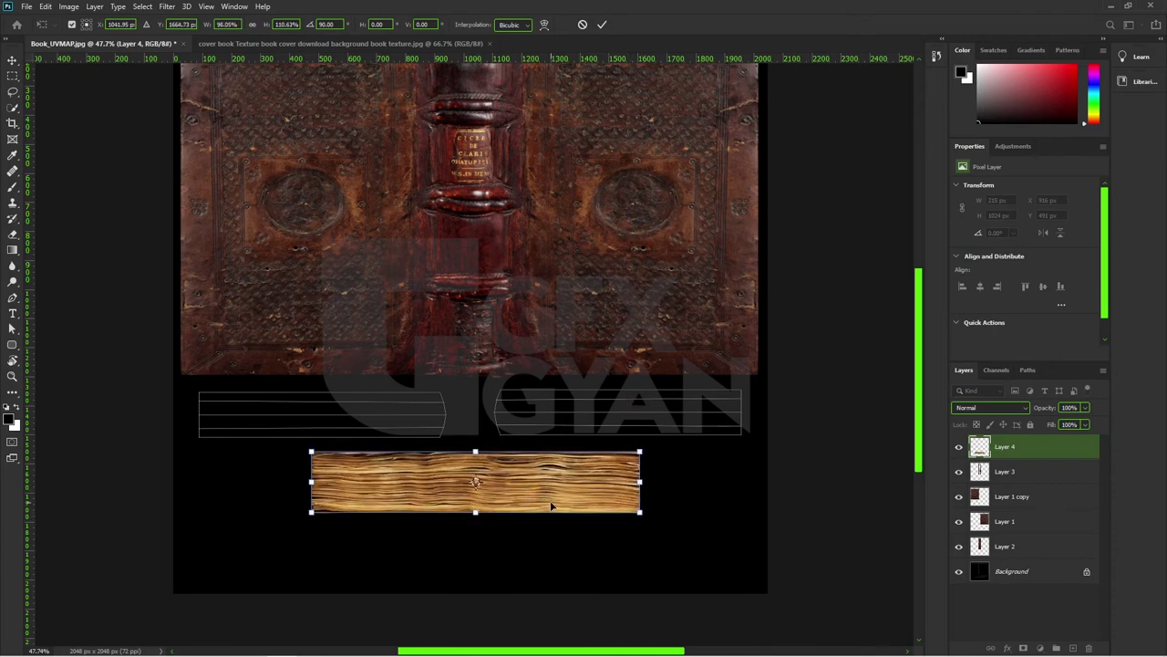
{"action": "key", "text": "shift"}
{"action": "key", "text": "Return"}
Step: Alt-drag a copy of the page strip up onto the right shell
{"action": "key", "text": "m"}
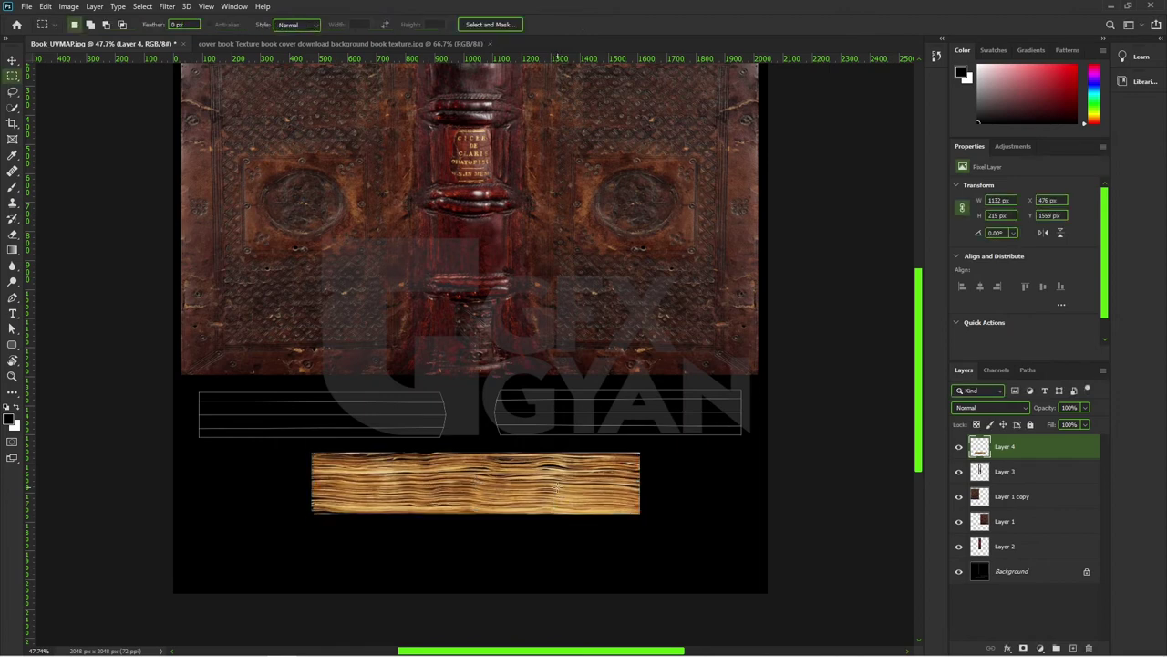
{"action": "key", "text": "v"}
{"action": "left_click_drag", "start_coordinate": [493, 492], "coordinate": [661, 424]}
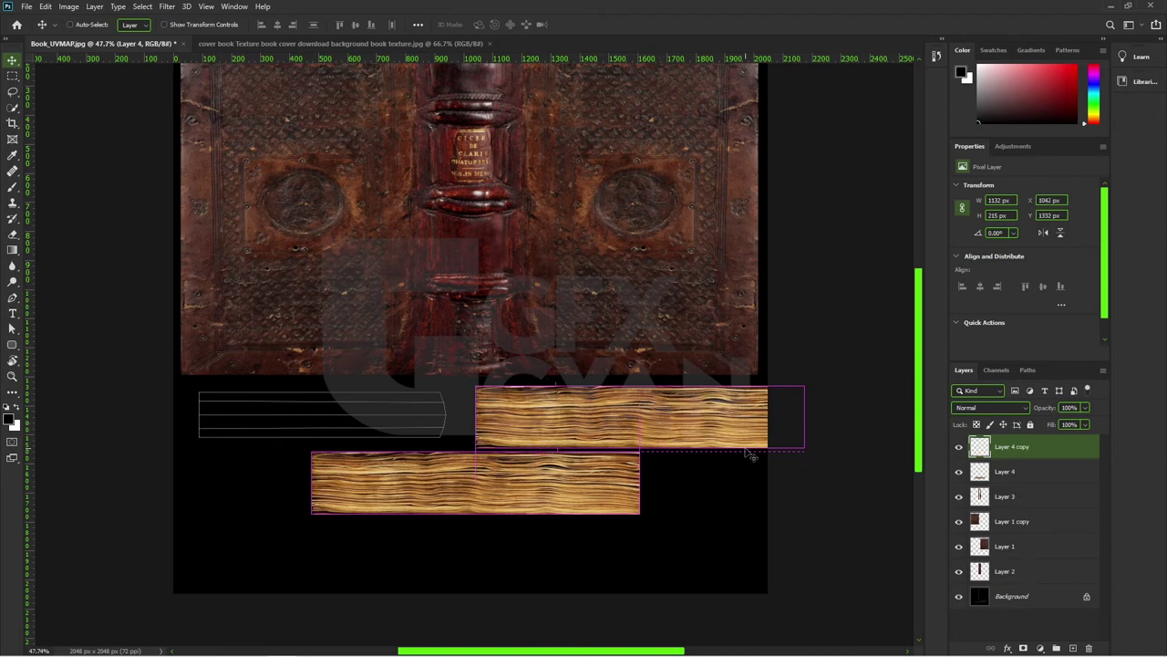
Step: Narrow the copied page strip to 935 px wide
{"action": "key", "text": "ctrl+t"}
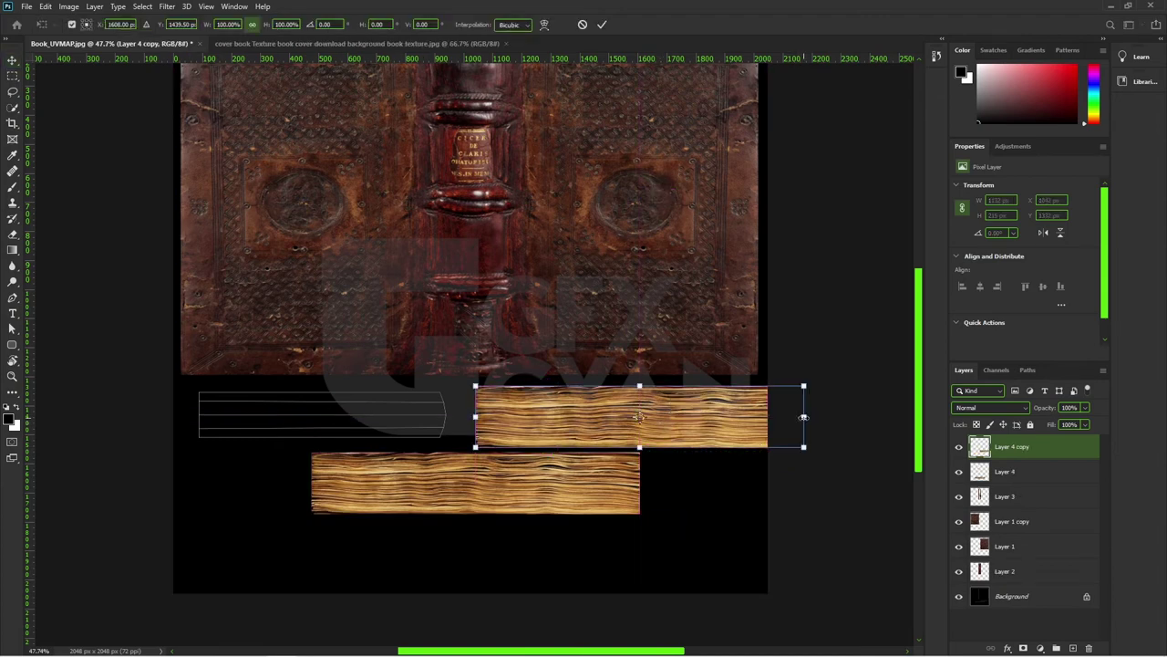
{"action": "left_click_drag", "start_coordinate": [803, 417], "coordinate": [746, 417]}
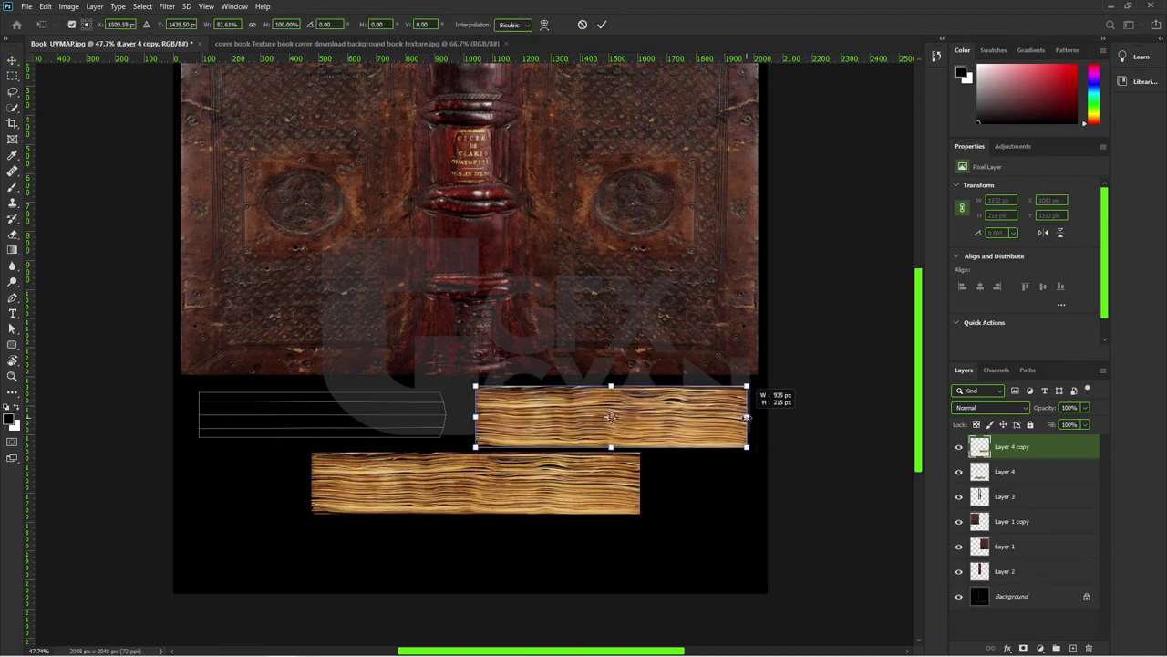
{"action": "key", "text": "Return"}
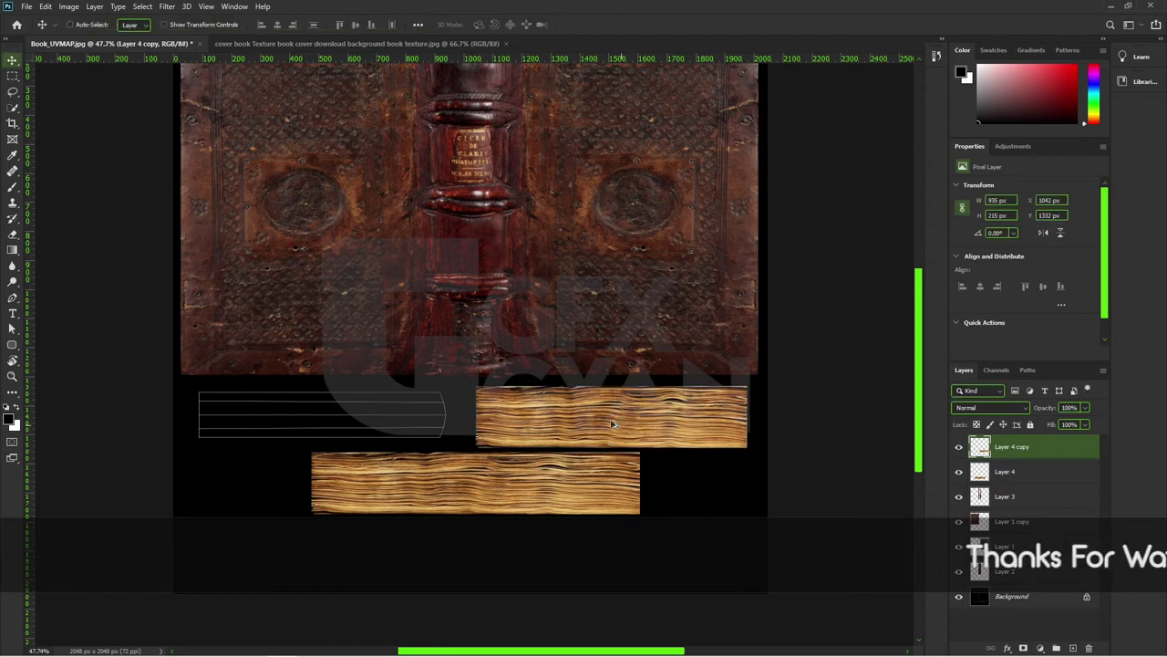
Step: Alt-drag a second copy of the strip onto the left page shell
{"action": "mouse_move", "coordinate": [613, 424]}
{"action": "left_mouse_down"}
{"action": "mouse_move", "coordinate": [386, 409]}
{"action": "mouse_move", "coordinate": [280, 420]}
{"action": "left_mouse_up"}
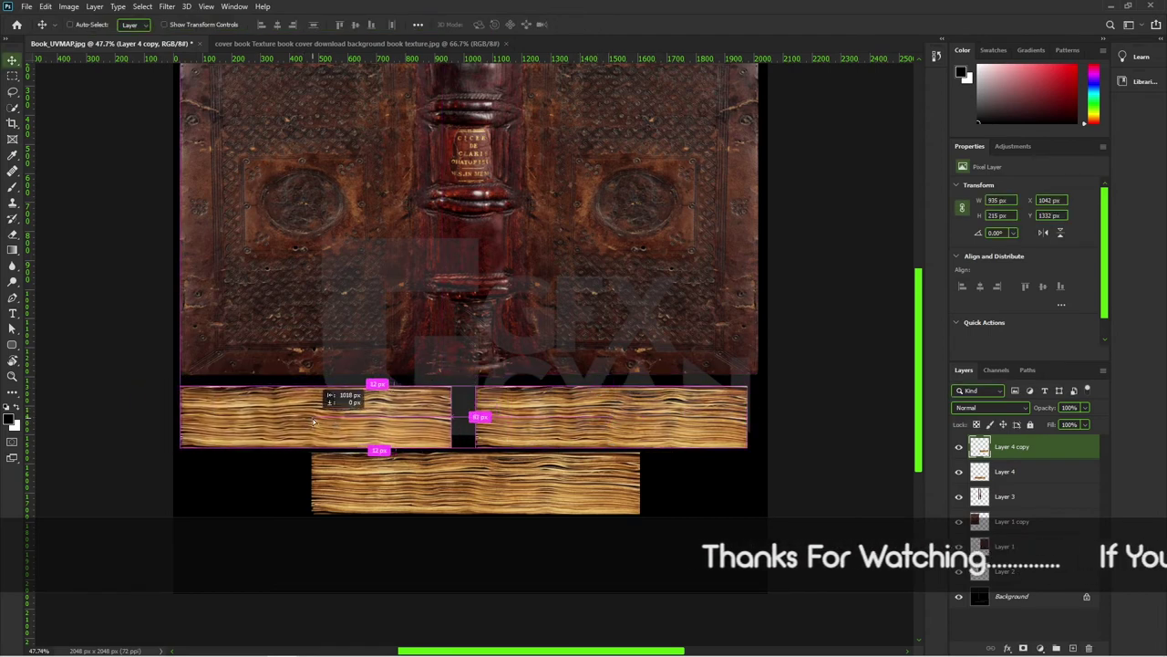
{"action": "left_click_drag", "start_coordinate": [321, 423], "coordinate": [313, 422]}
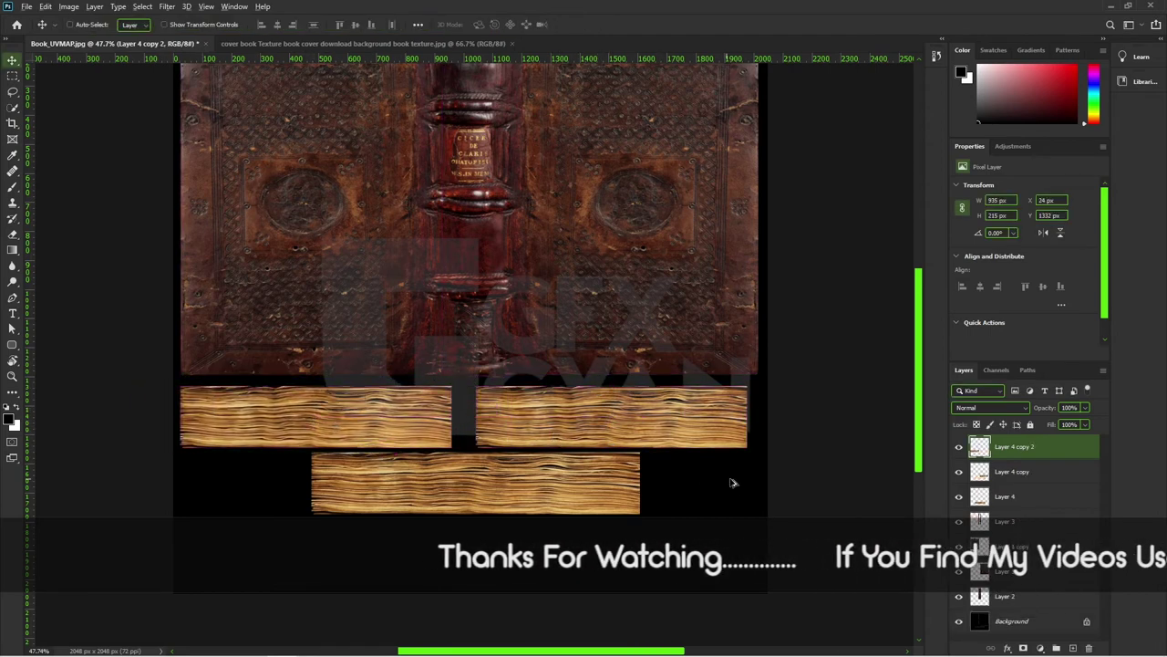
{"action": "scroll", "coordinate": [737, 482], "scroll_direction": "down", "scroll_amount": 3}
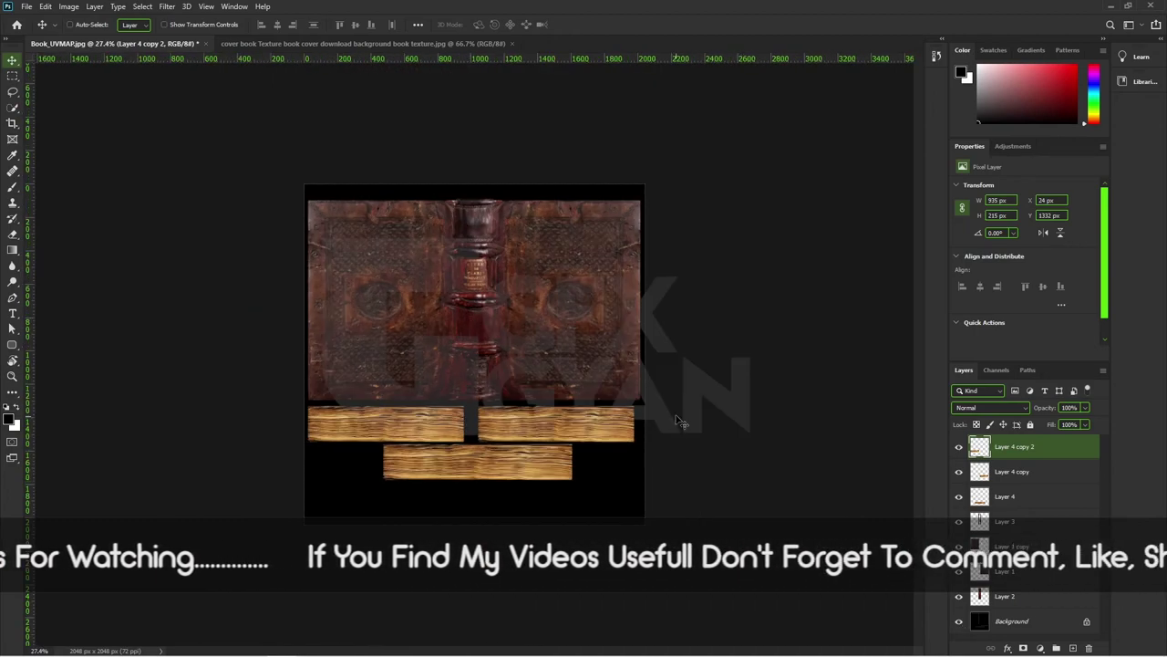
{"action": "scroll", "coordinate": [451, 330], "scroll_direction": "up", "scroll_amount": 1}
{"action": "scroll", "coordinate": [450, 330], "scroll_direction": "up", "scroll_amount": 3}
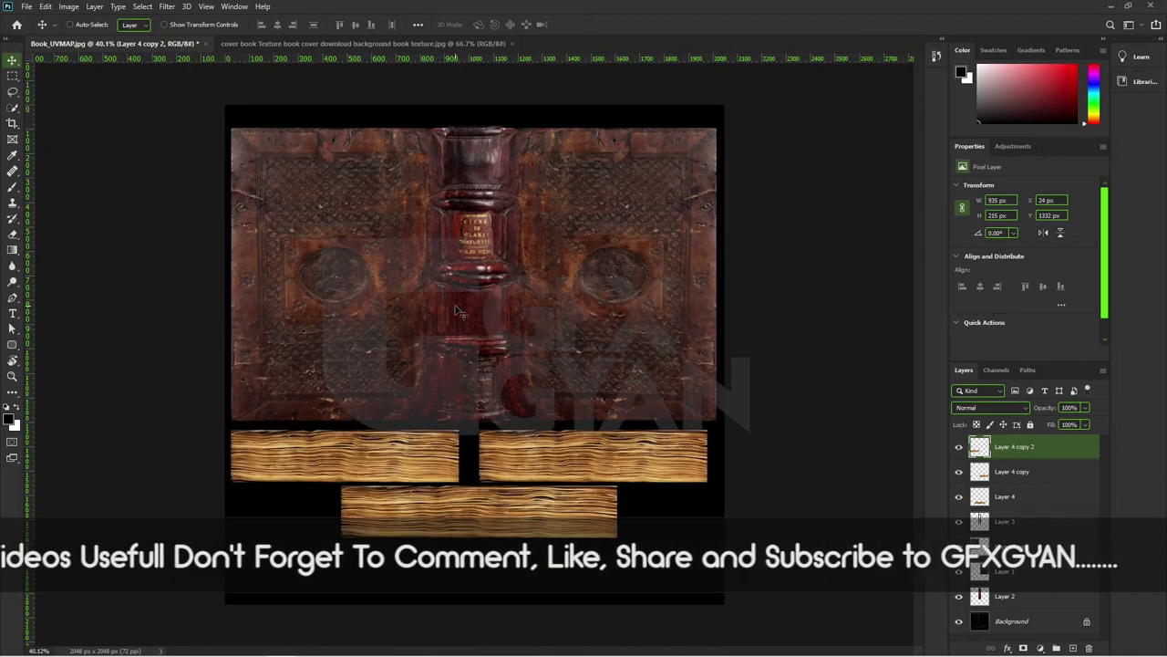
Step: Save the UV map as Book_Texture.jpg in sourceimages at JPEG Quality 12 Maximum
{"action": "left_click", "coordinate": [27, 6]}
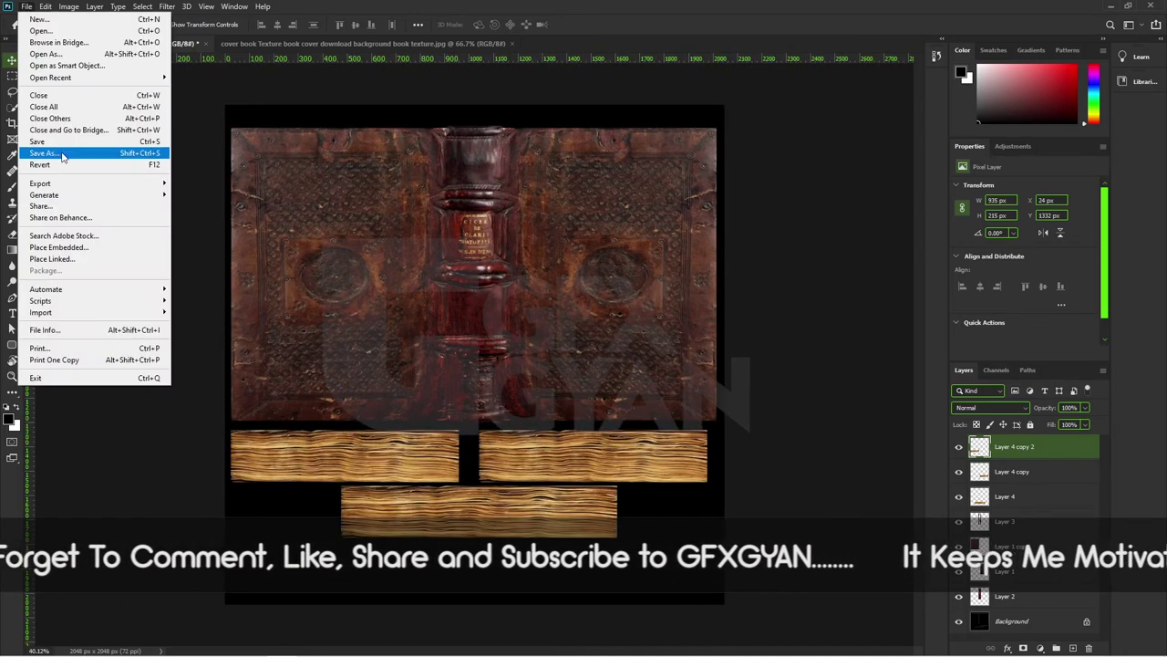
{"action": "left_click", "coordinate": [46, 152]}
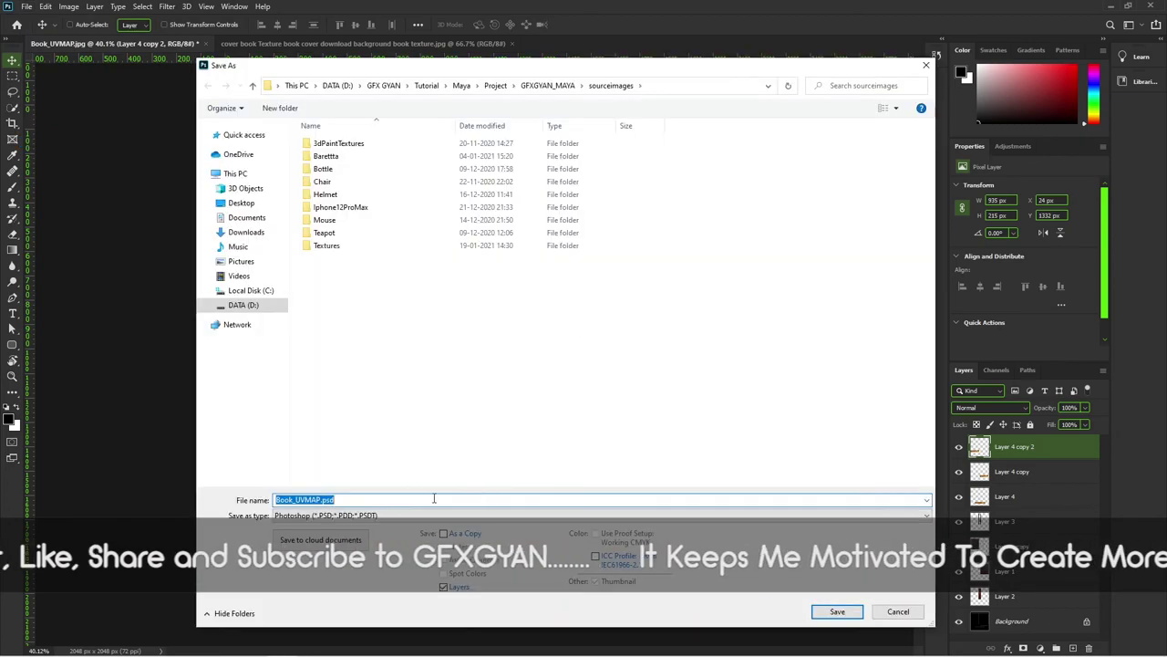
{"action": "left_click", "coordinate": [364, 515]}
{"action": "left_click", "coordinate": [293, 398]}
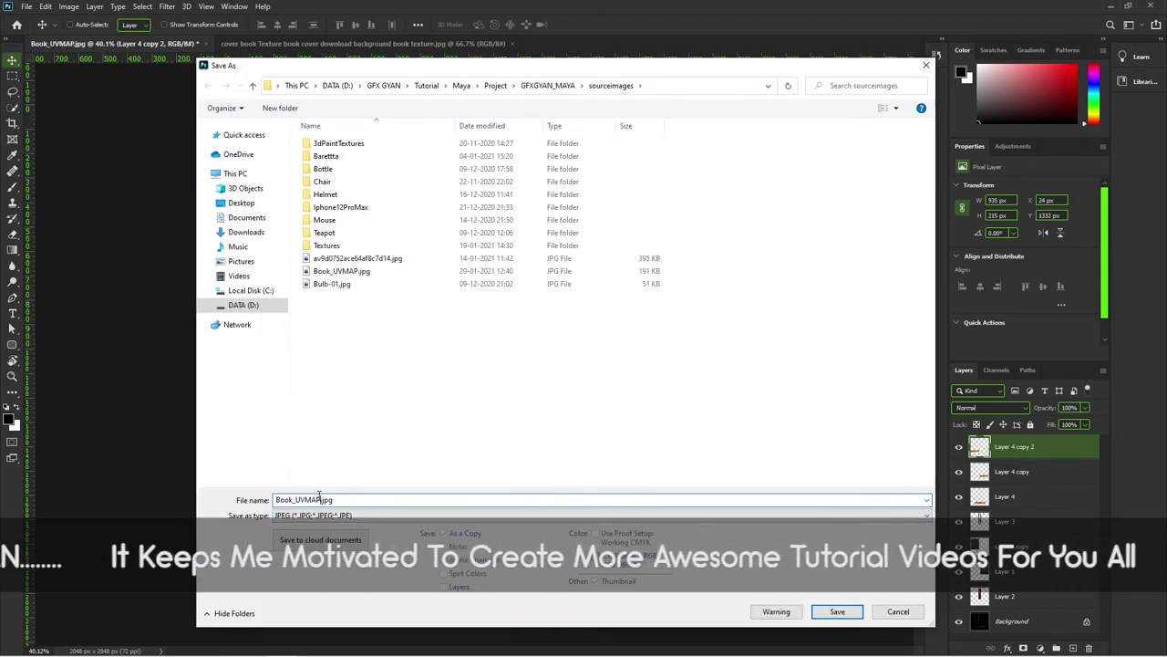
{"action": "left_click_drag", "start_coordinate": [295, 499], "coordinate": [321, 500]}
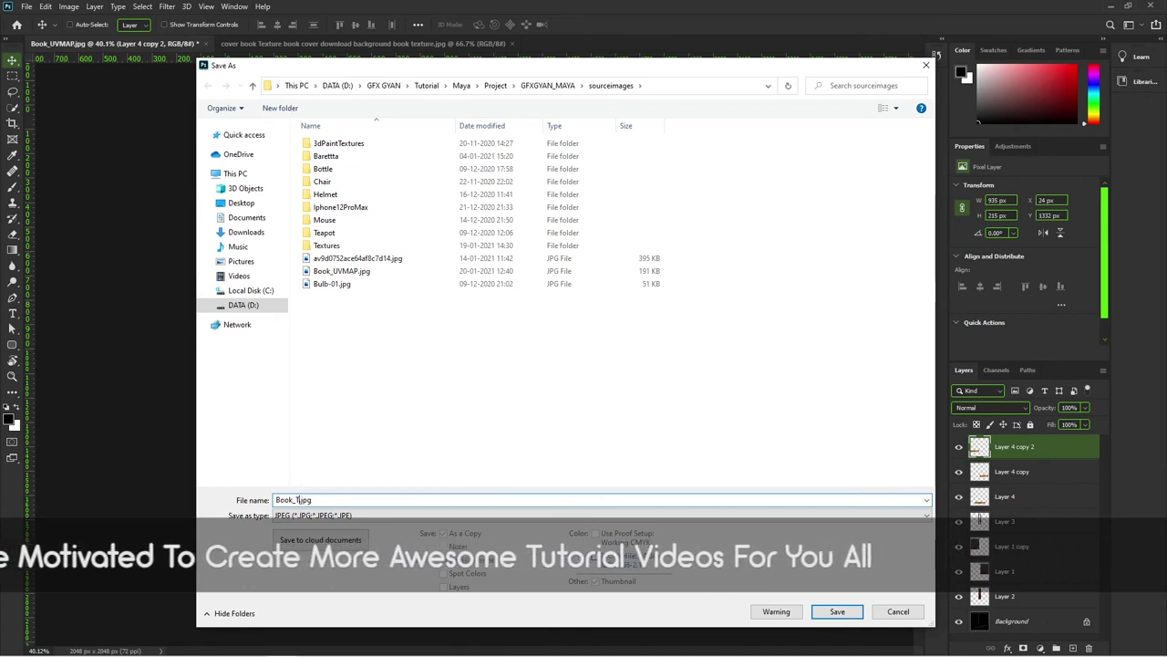
{"action": "type", "text": "Tex"}
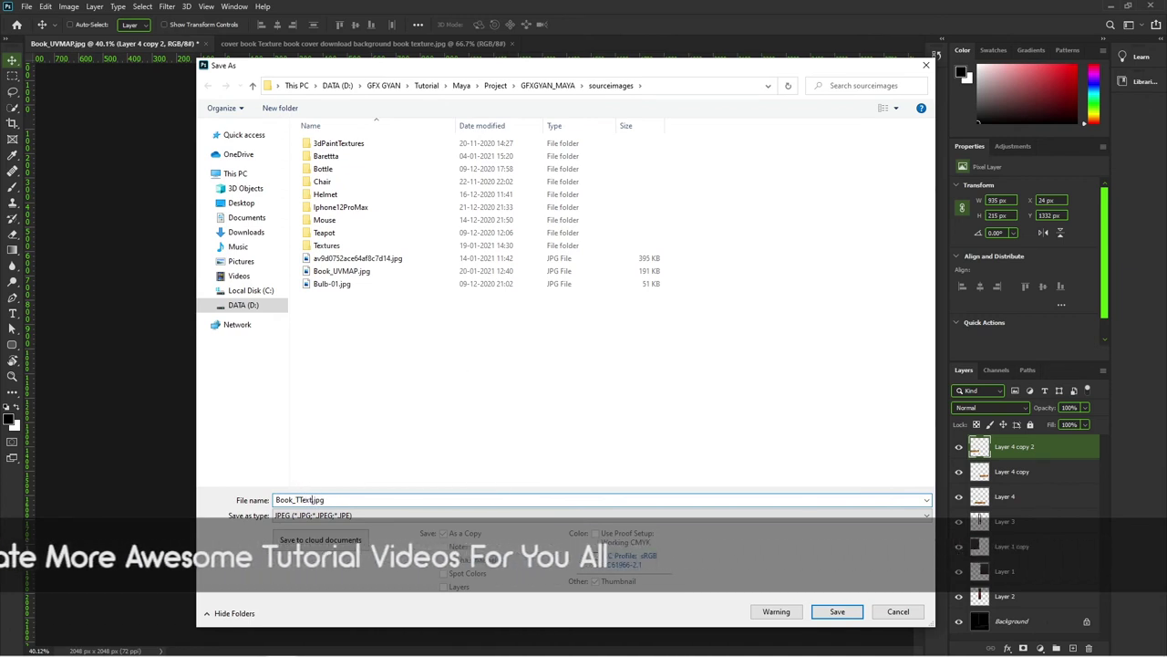
{"action": "type", "text": "ture"}
{"action": "key", "text": "Left"}
{"action": "key", "text": "Left"}
{"action": "key", "text": "Left"}
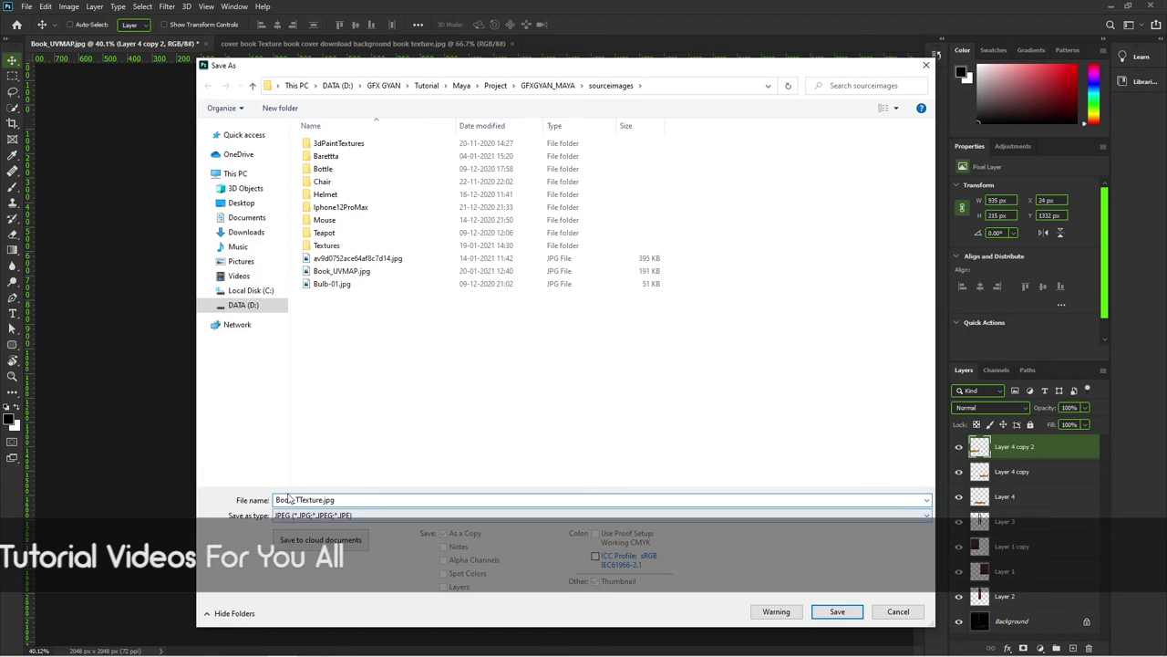
{"action": "key", "text": "BackSpace"}
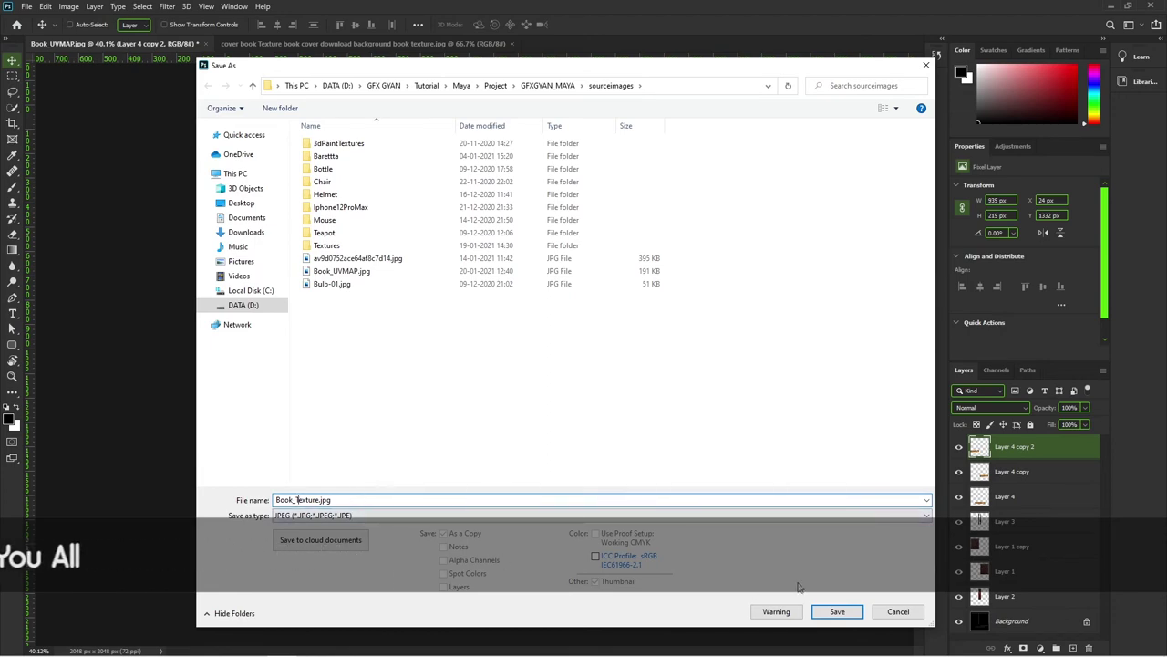
{"action": "left_click", "coordinate": [837, 611]}
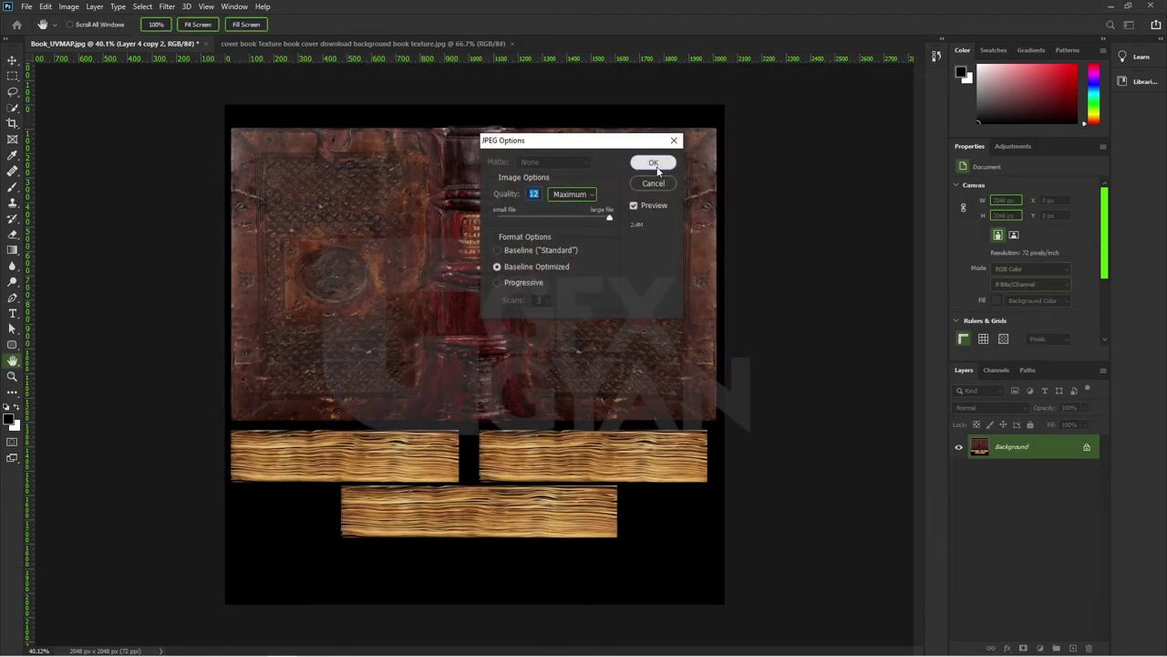
{"action": "left_click", "coordinate": [653, 163]}
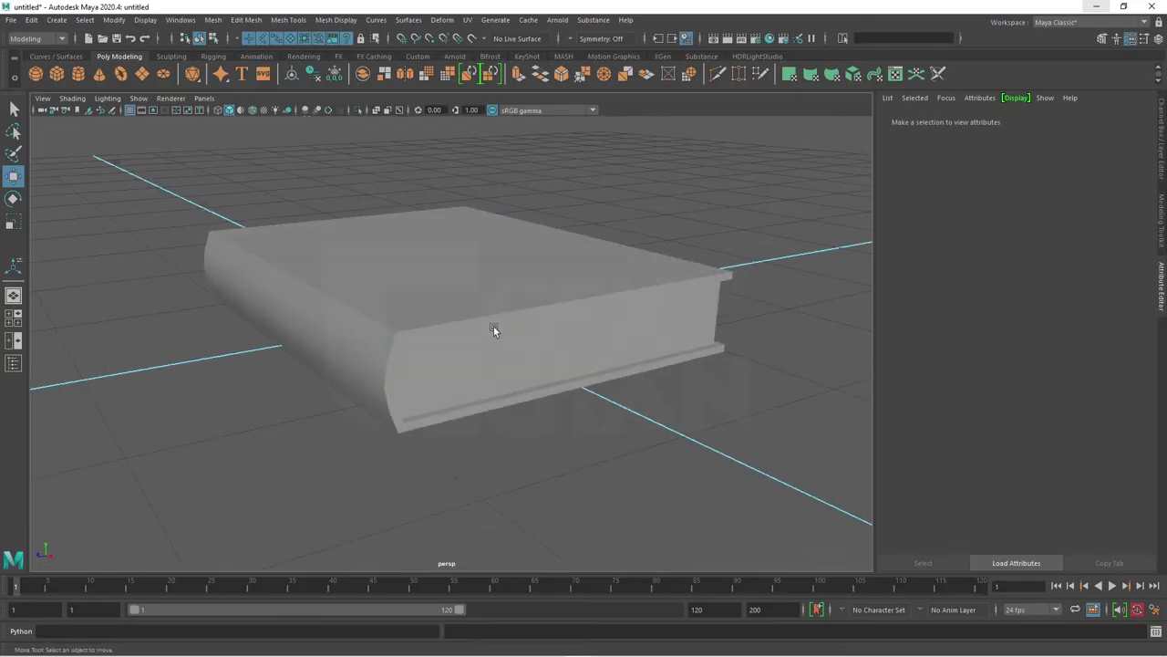
Step: Assign a new Lambert material to the book and name it Book
{"action": "left_click", "coordinate": [493, 326]}
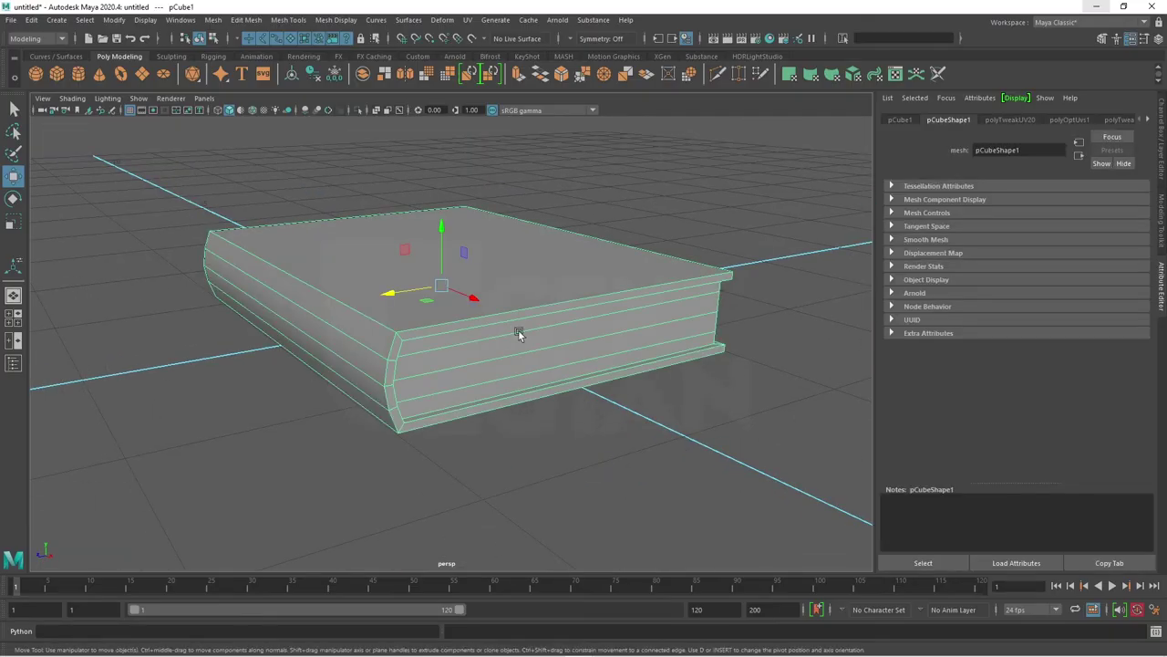
{"action": "mouse_move", "coordinate": [518, 332]}
{"action": "left_mouse_down"}
{"action": "mouse_move", "coordinate": [544, 347]}
{"action": "mouse_move", "coordinate": [542, 334]}
{"action": "mouse_move", "coordinate": [542, 347]}
{"action": "left_mouse_up"}
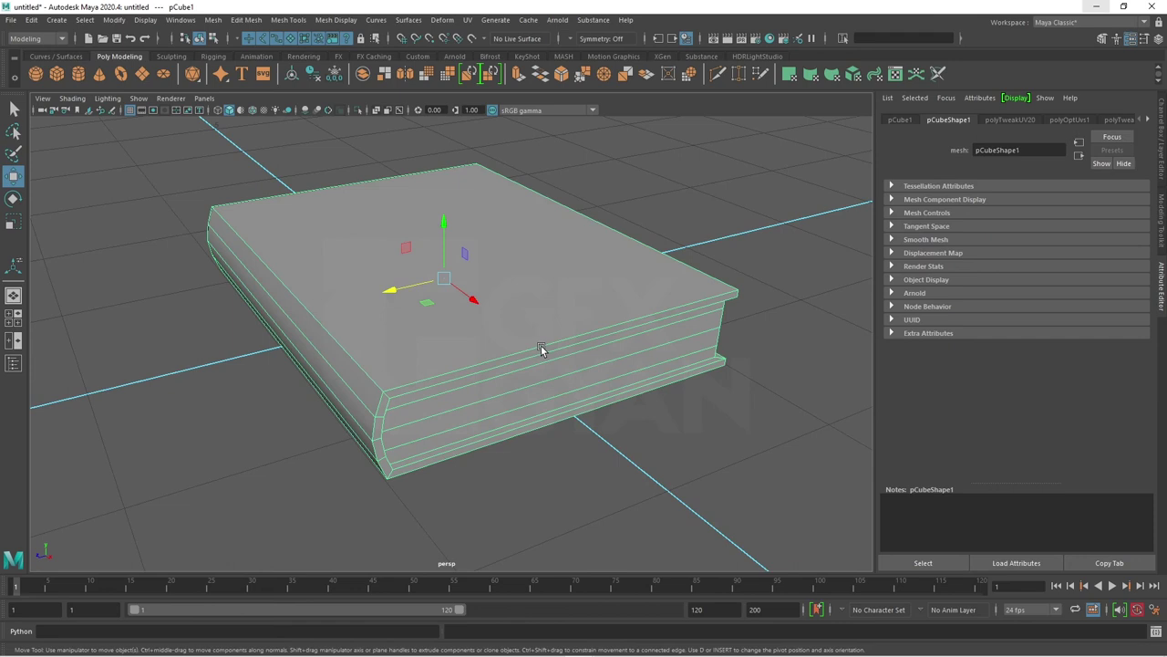
{"action": "right_click", "coordinate": [532, 234]}
{"action": "mouse_move", "coordinate": [531, 556]}
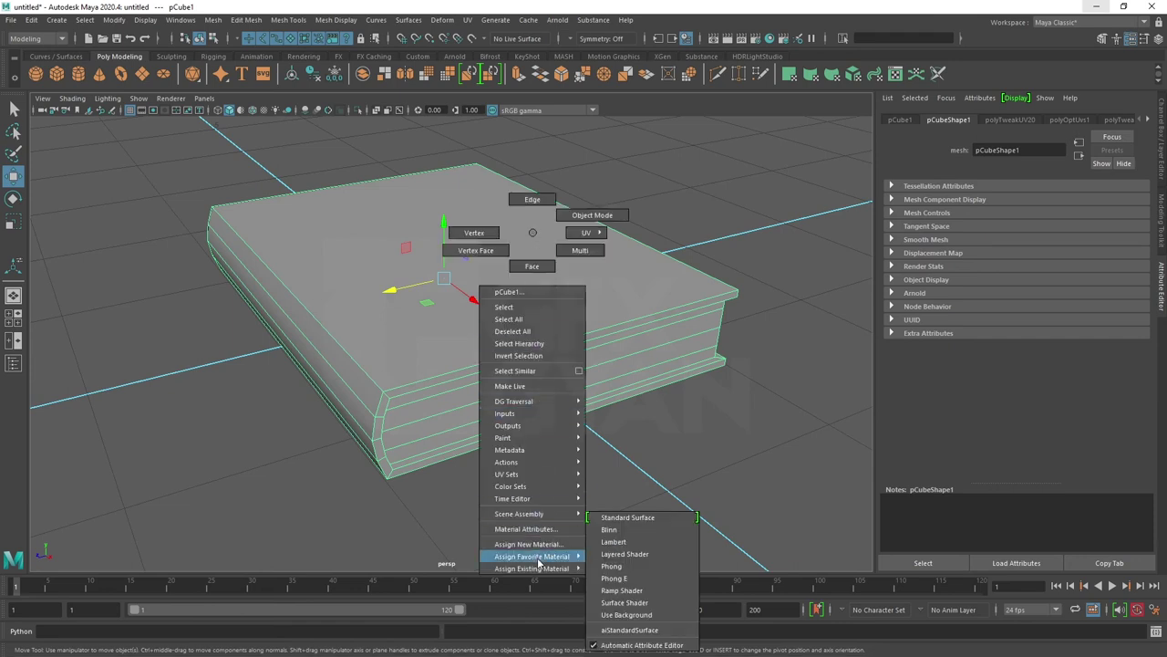
{"action": "left_click", "coordinate": [624, 543]}
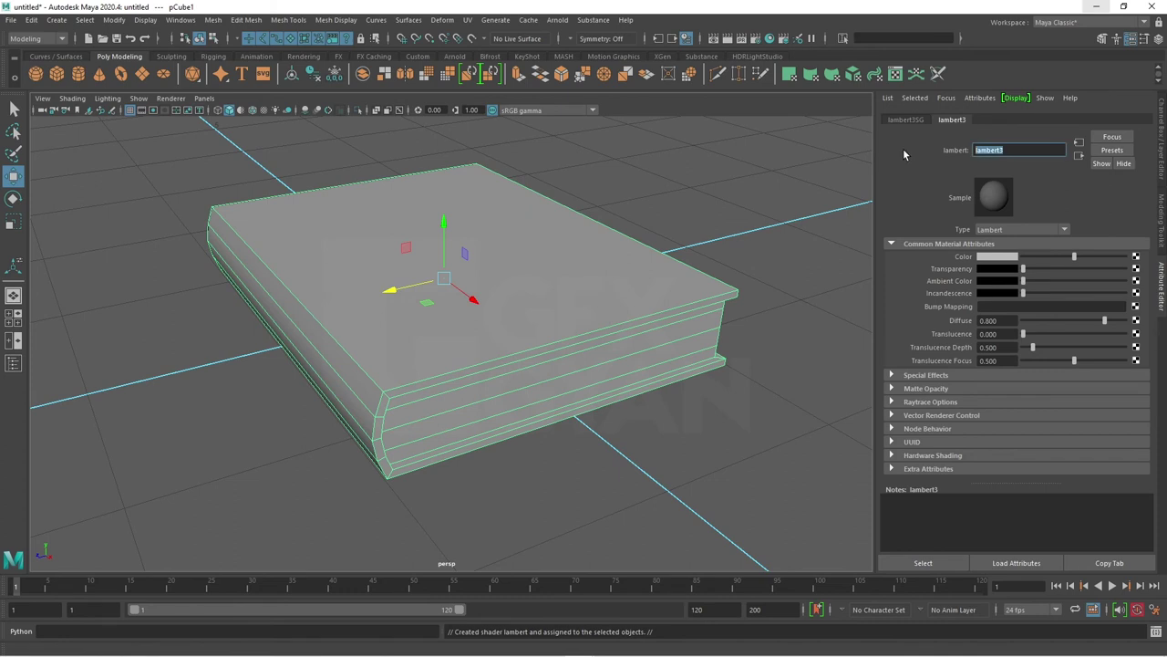
{"action": "type", "text": "Book"}
{"action": "key", "text": "Return"}
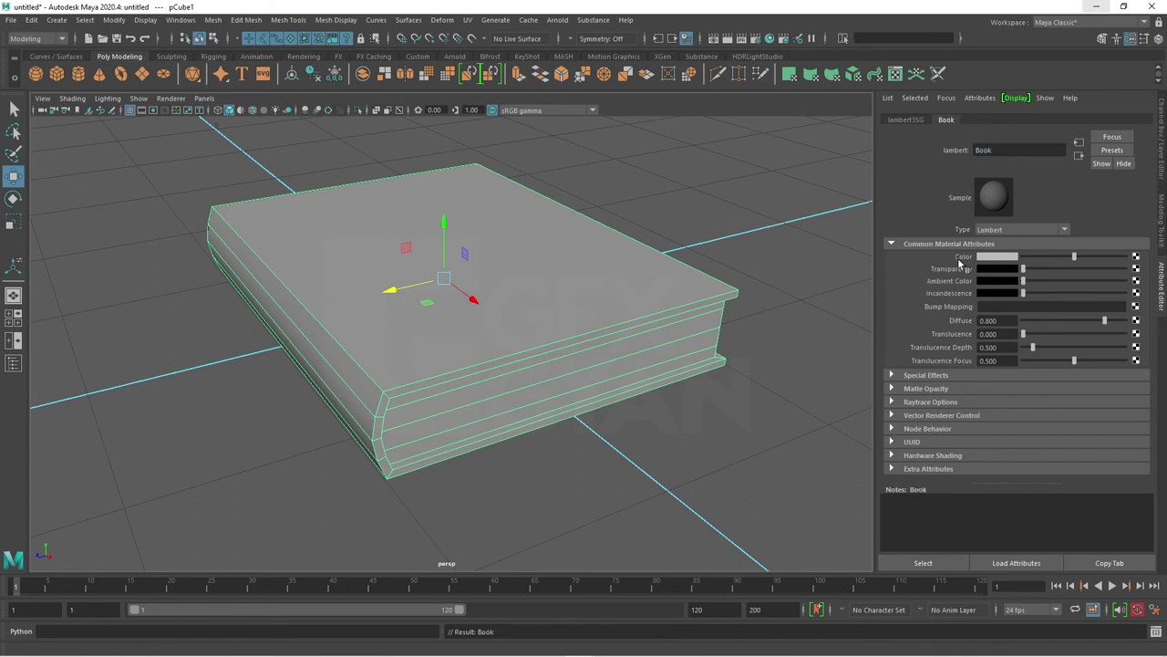
Step: Map a File texture loading Book_Texture.jpg into the Book material's Color
{"action": "left_click", "coordinate": [1137, 260]}
{"action": "left_click", "coordinate": [174, 210]}
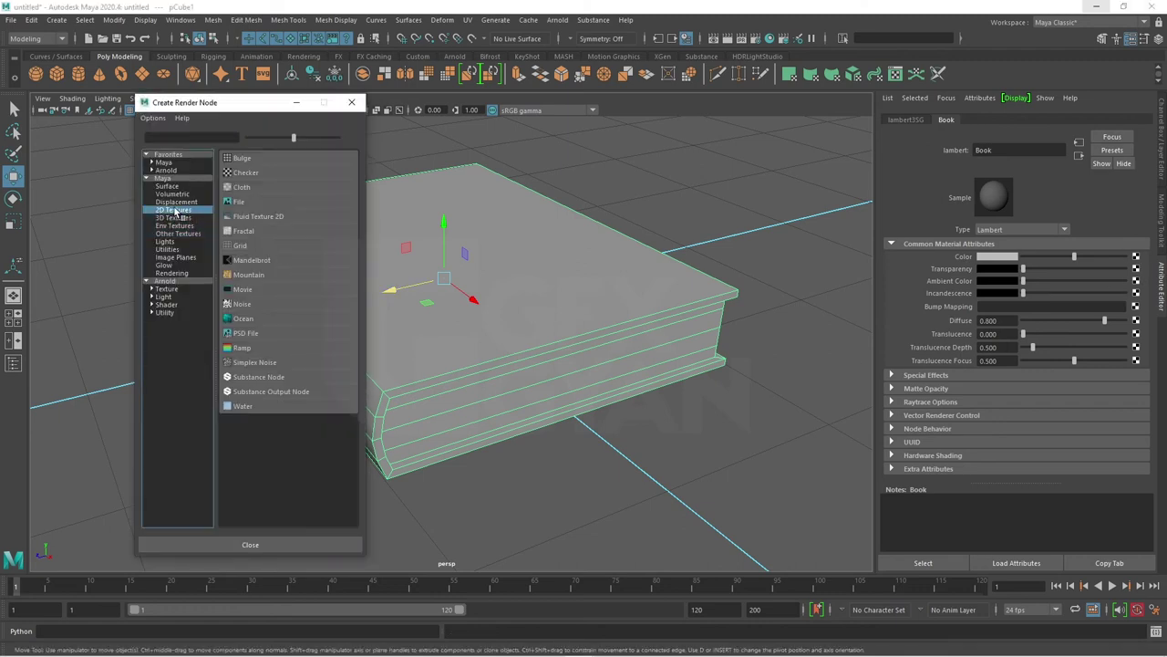
{"action": "left_click", "coordinate": [239, 203]}
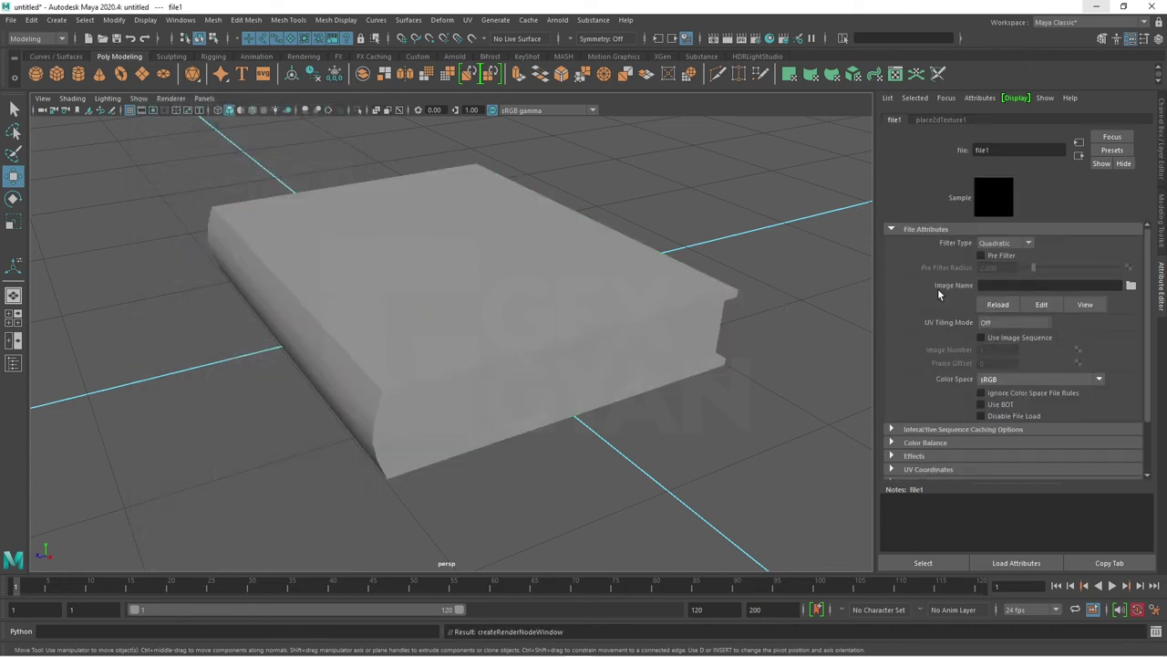
{"action": "left_click", "coordinate": [1131, 286]}
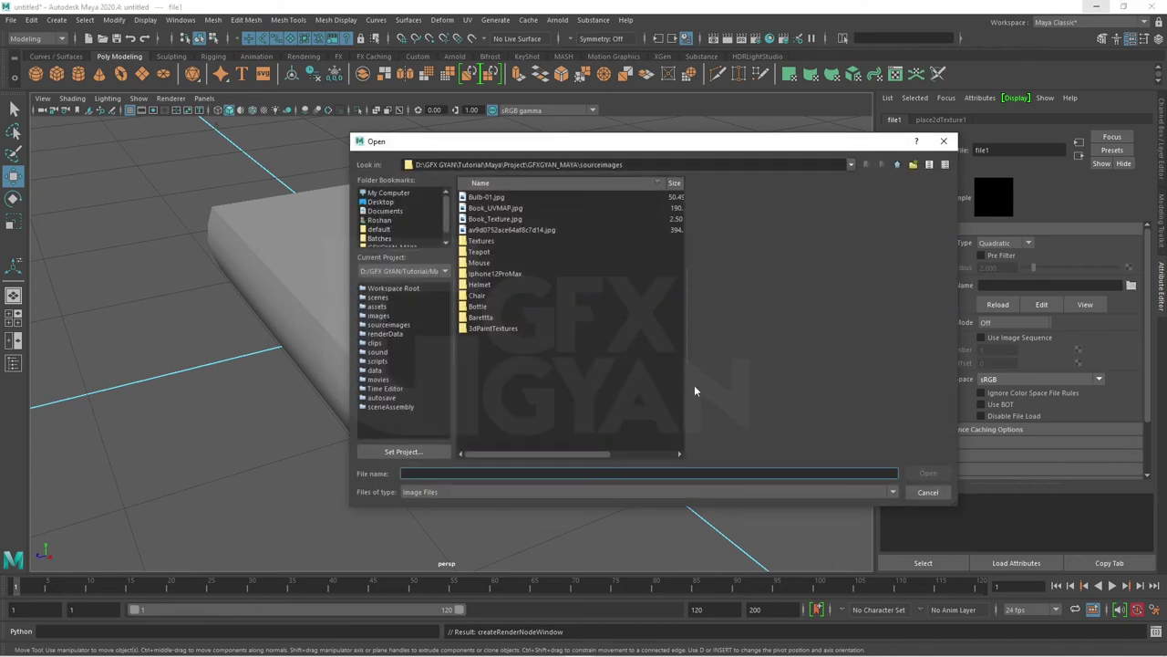
{"action": "left_click", "coordinate": [499, 219]}
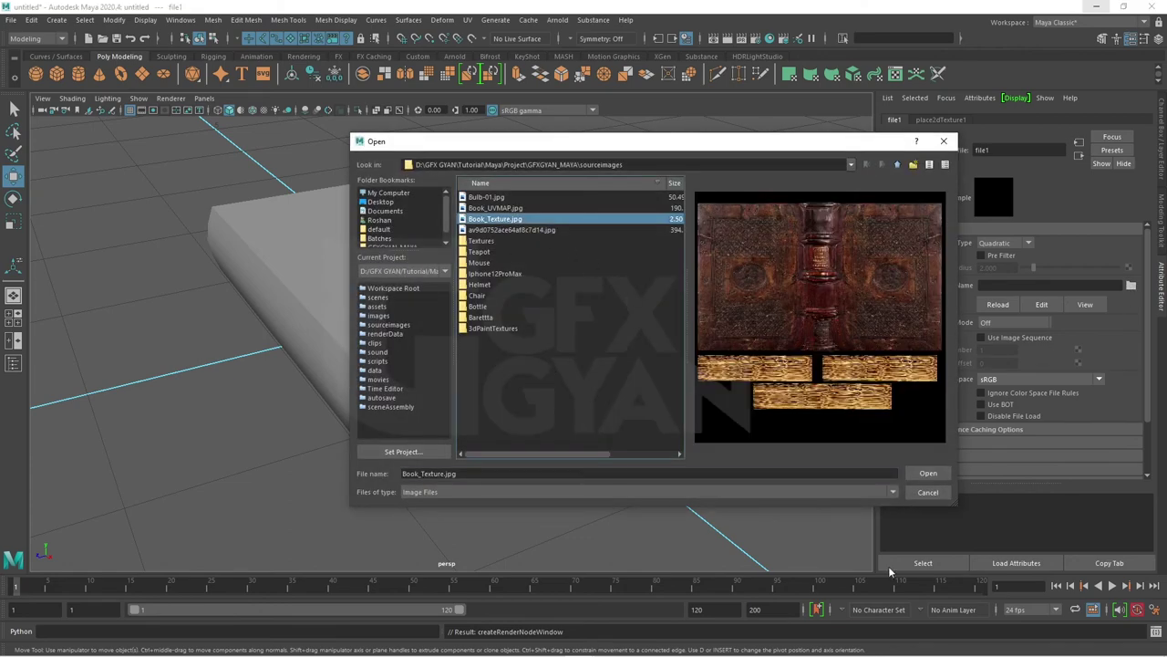
{"action": "left_click", "coordinate": [930, 473]}
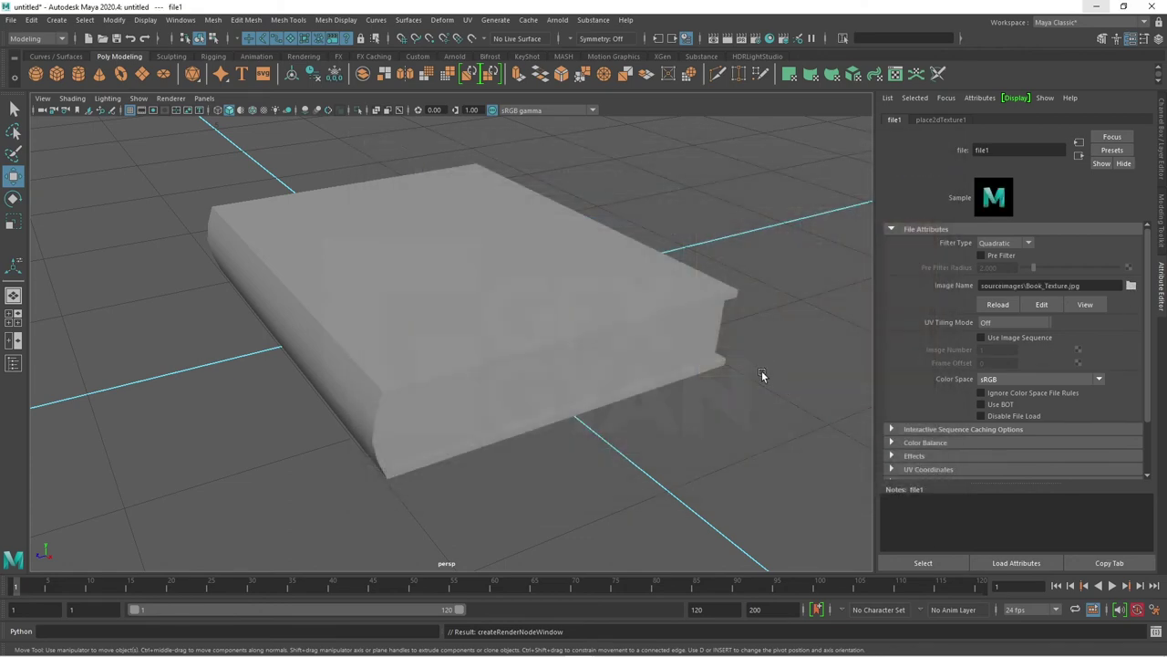
Step: Turn on textured shading and orbit around the book to inspect it
{"action": "mouse_move", "coordinate": [764, 378]}
{"action": "left_mouse_down"}
{"action": "mouse_move", "coordinate": [728, 396]}
{"action": "mouse_move", "coordinate": [729, 418]}
{"action": "left_mouse_up"}
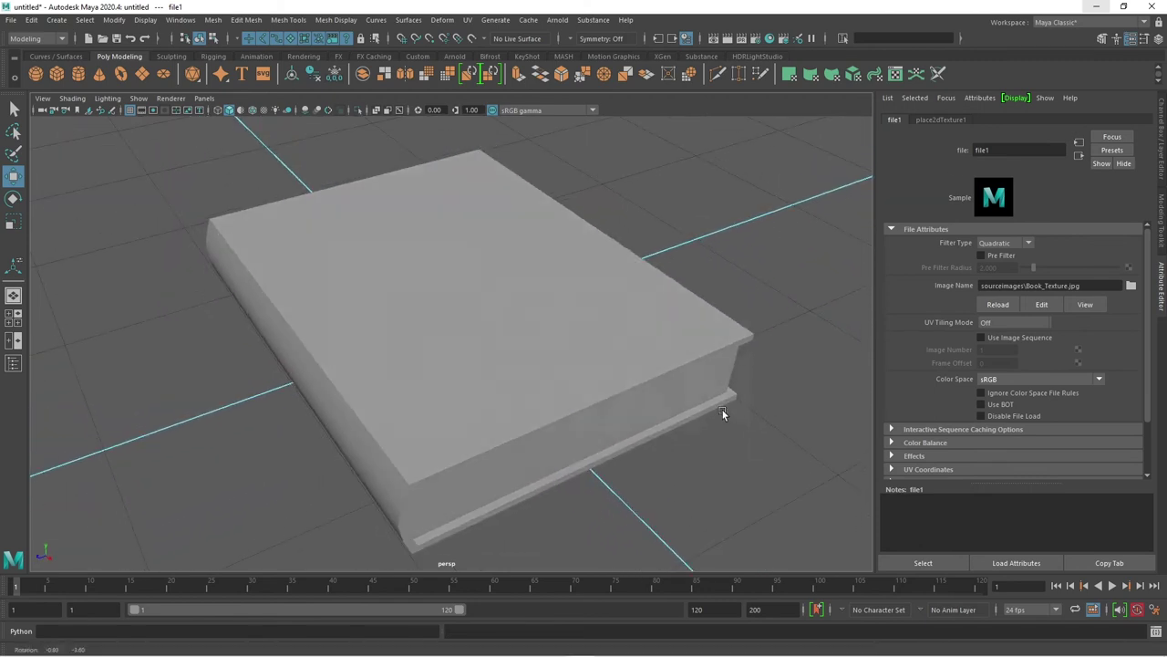
{"action": "left_click", "coordinate": [264, 109]}
{"action": "left_click", "coordinate": [706, 246]}
{"action": "mouse_move", "coordinate": [706, 246]}
{"action": "left_mouse_down"}
{"action": "mouse_move", "coordinate": [710, 336]}
{"action": "mouse_move", "coordinate": [673, 316]}
{"action": "mouse_move", "coordinate": [828, 305]}
{"action": "mouse_move", "coordinate": [827, 332]}
{"action": "mouse_move", "coordinate": [622, 357]}
{"action": "mouse_move", "coordinate": [542, 305]}
{"action": "mouse_move", "coordinate": [529, 267]}
{"action": "mouse_move", "coordinate": [683, 340]}
{"action": "mouse_move", "coordinate": [645, 381]}
{"action": "mouse_move", "coordinate": [568, 347]}
{"action": "left_mouse_up"}
{"action": "left_click", "coordinate": [569, 346]}
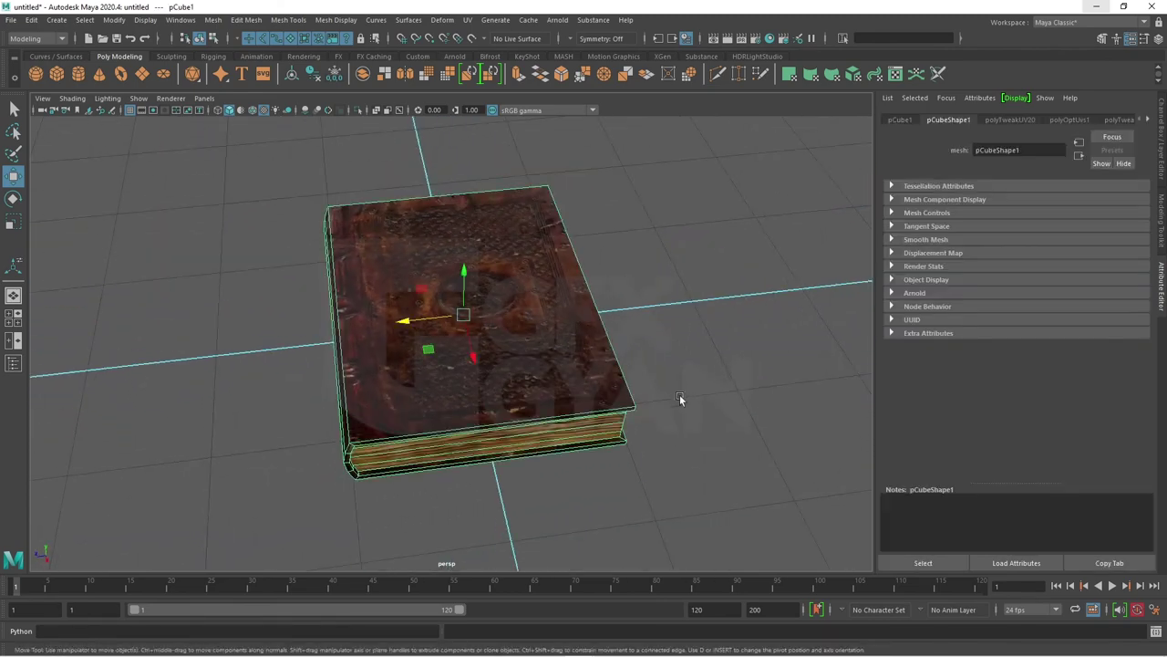
{"action": "mouse_move", "coordinate": [684, 398]}
{"action": "left_mouse_down"}
{"action": "mouse_move", "coordinate": [666, 409]}
{"action": "mouse_move", "coordinate": [693, 410]}
{"action": "mouse_move", "coordinate": [583, 338]}
{"action": "mouse_move", "coordinate": [481, 394]}
{"action": "mouse_move", "coordinate": [608, 397]}
{"action": "left_mouse_up"}
{"action": "left_click", "coordinate": [689, 393]}
{"action": "left_click", "coordinate": [584, 338]}
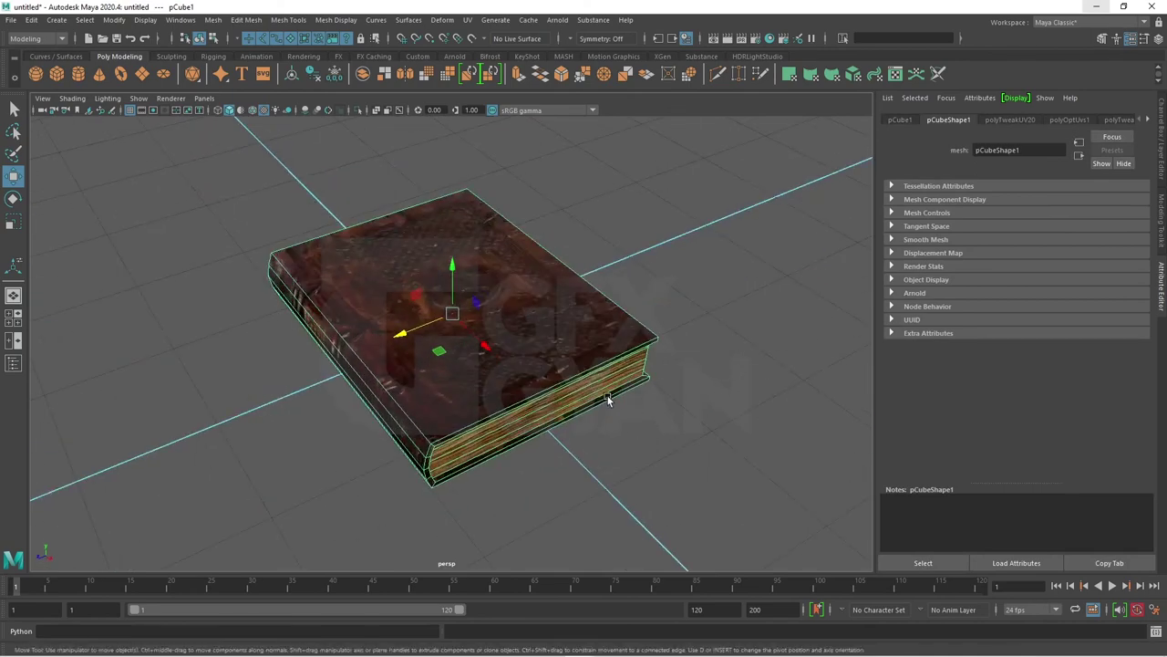
Step: Check the book's UVs against the texture in the UV Editor, then close it
{"action": "left_click", "coordinate": [897, 79]}
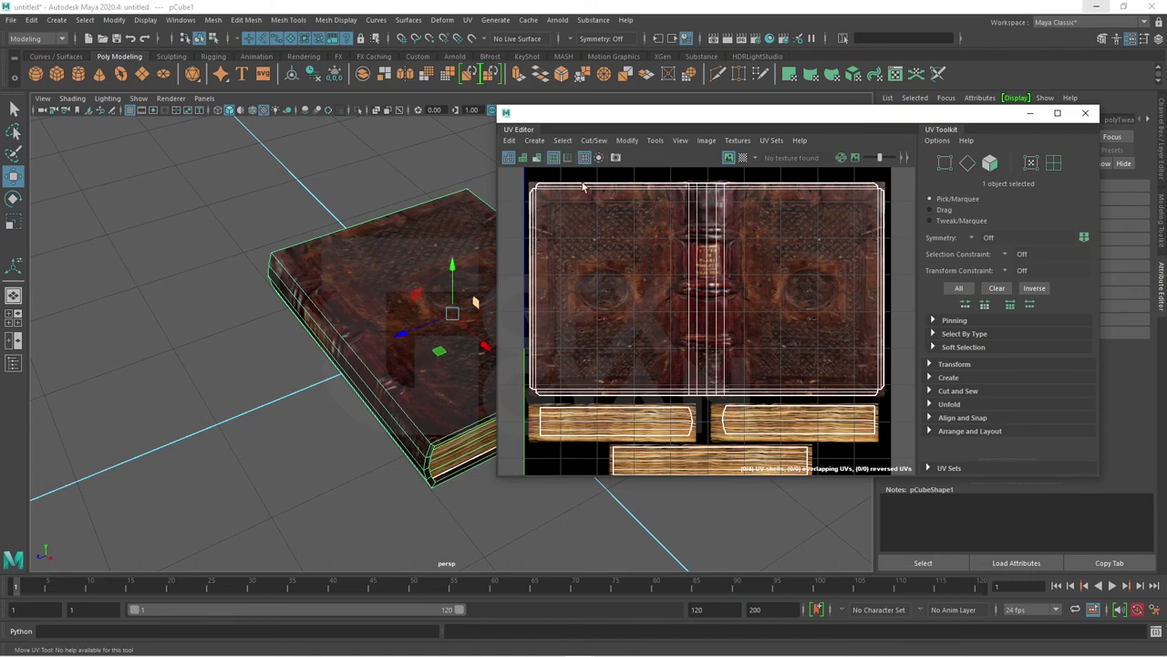
{"action": "mouse_move", "coordinate": [378, 396]}
{"action": "left_mouse_down"}
{"action": "mouse_move", "coordinate": [283, 390]}
{"action": "mouse_move", "coordinate": [347, 361]}
{"action": "mouse_move", "coordinate": [312, 406]}
{"action": "left_mouse_up"}
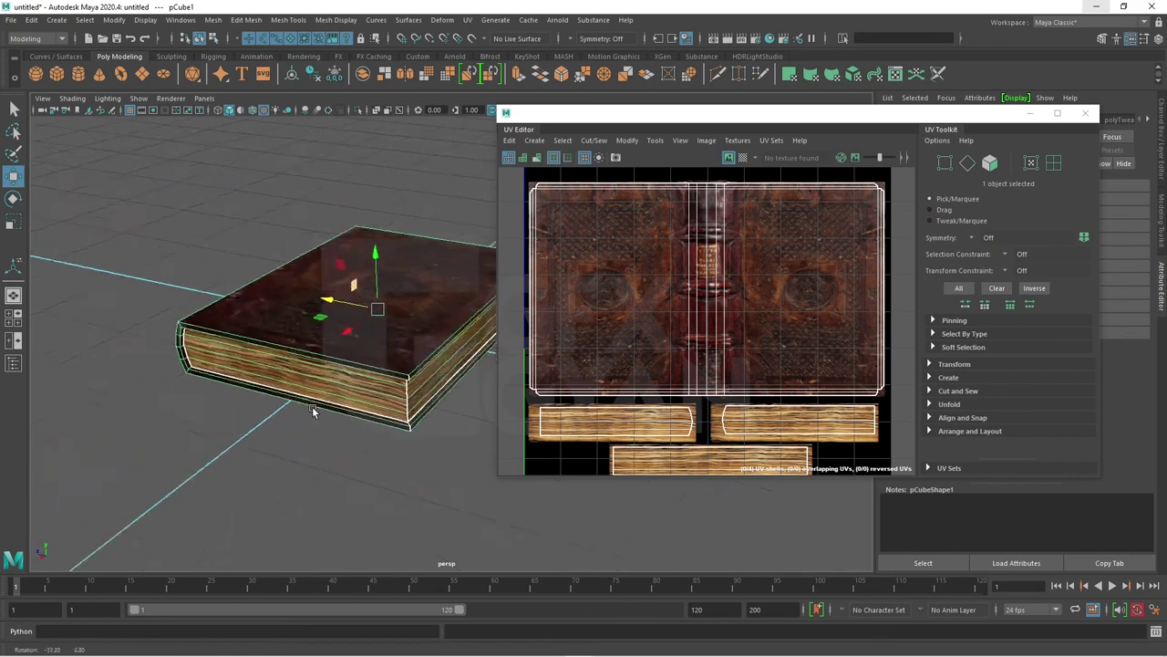
{"action": "left_click", "coordinate": [380, 223]}
{"action": "left_click", "coordinate": [1086, 113]}
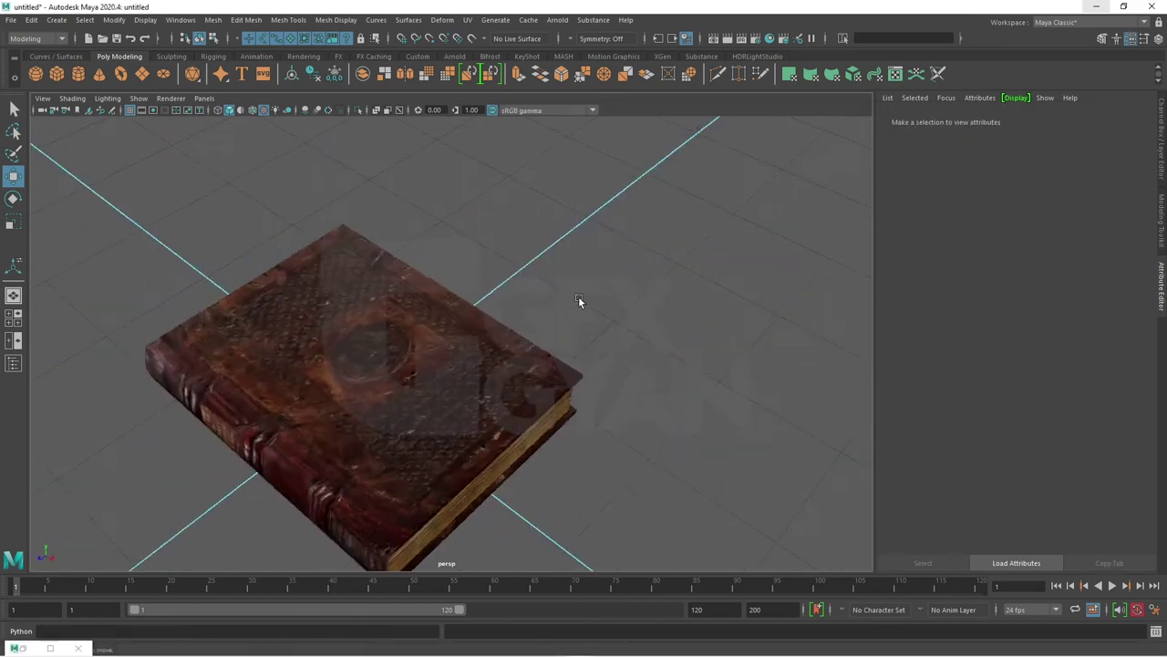
{"action": "mouse_move", "coordinate": [578, 297]}
{"action": "left_mouse_down"}
{"action": "mouse_move", "coordinate": [621, 342]}
{"action": "mouse_move", "coordinate": [423, 362]}
{"action": "left_mouse_up"}
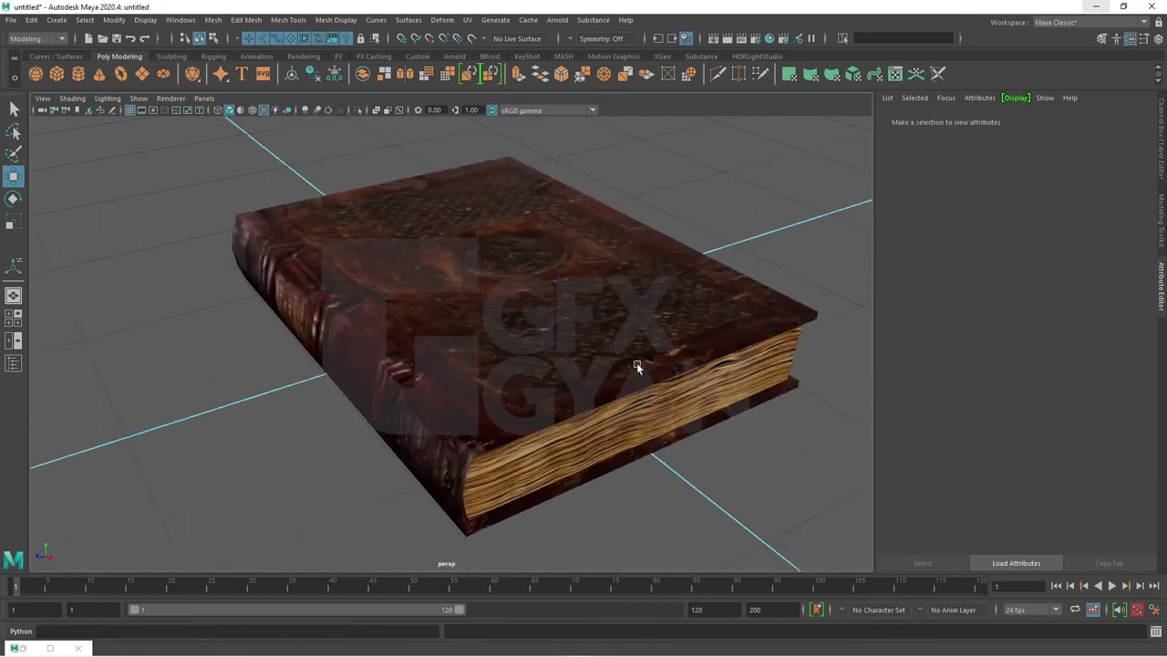
{"action": "left_click", "coordinate": [422, 363]}
{"action": "left_click_drag", "start_coordinate": [520, 402], "coordinate": [511, 383]}
{"action": "left_click", "coordinate": [486, 427]}
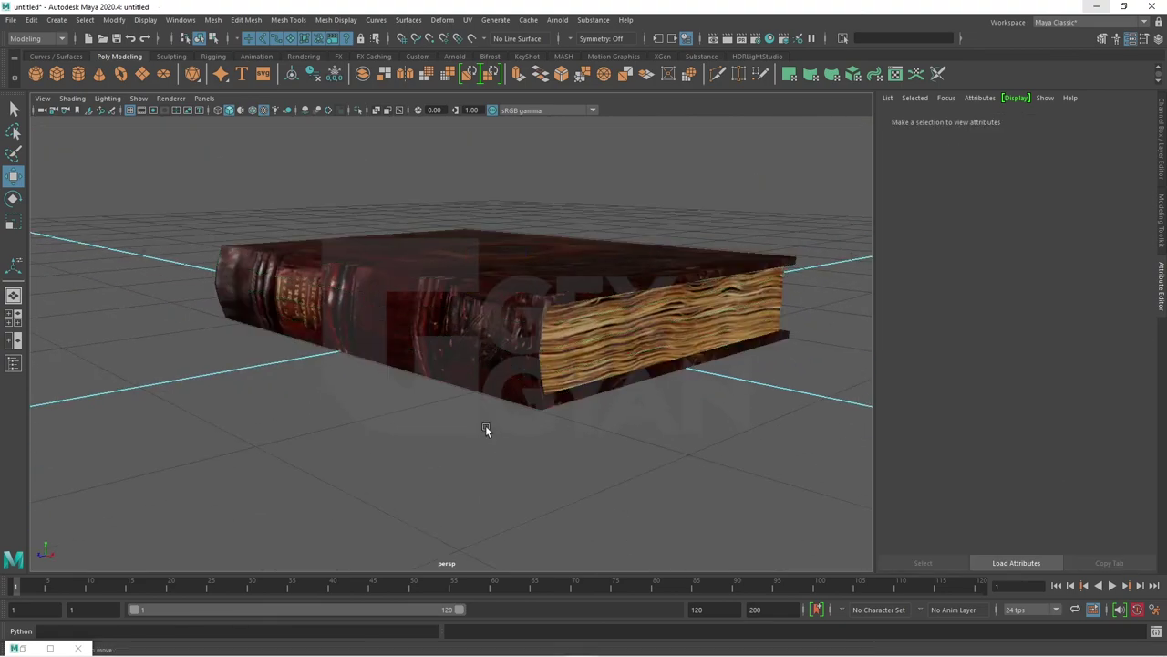
{"action": "mouse_move", "coordinate": [486, 427]}
{"action": "left_mouse_down"}
{"action": "mouse_move", "coordinate": [628, 388]}
{"action": "mouse_move", "coordinate": [644, 404]}
{"action": "mouse_move", "coordinate": [633, 443]}
{"action": "mouse_move", "coordinate": [728, 387]}
{"action": "mouse_move", "coordinate": [746, 341]}
{"action": "mouse_move", "coordinate": [618, 404]}
{"action": "mouse_move", "coordinate": [644, 398]}
{"action": "left_mouse_up"}
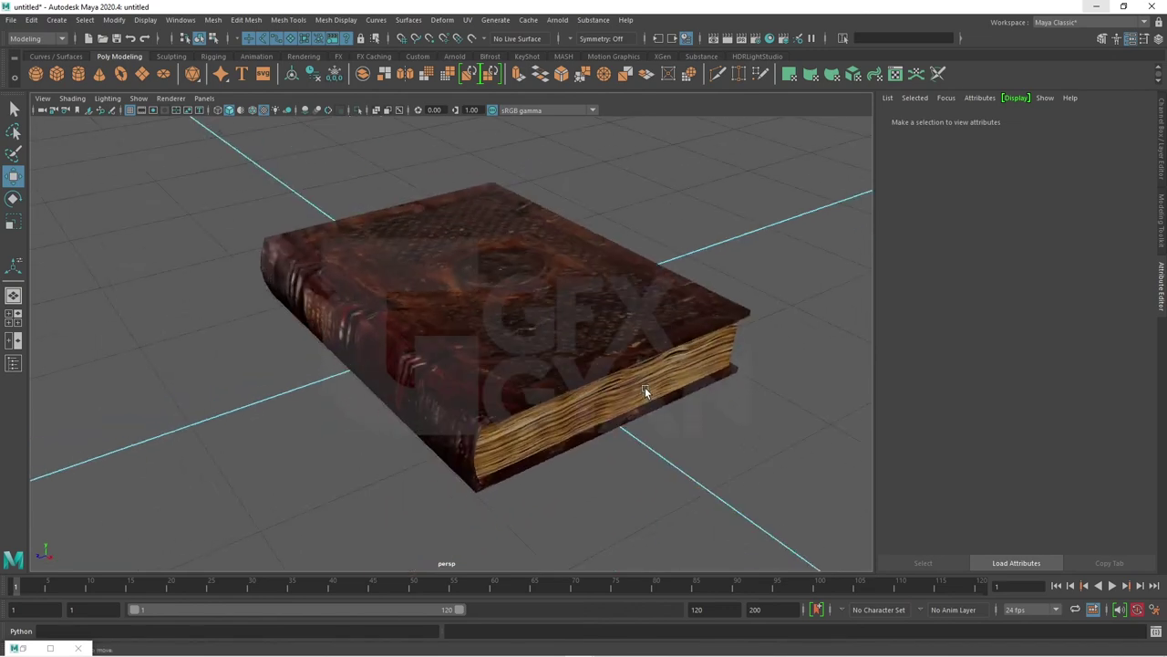